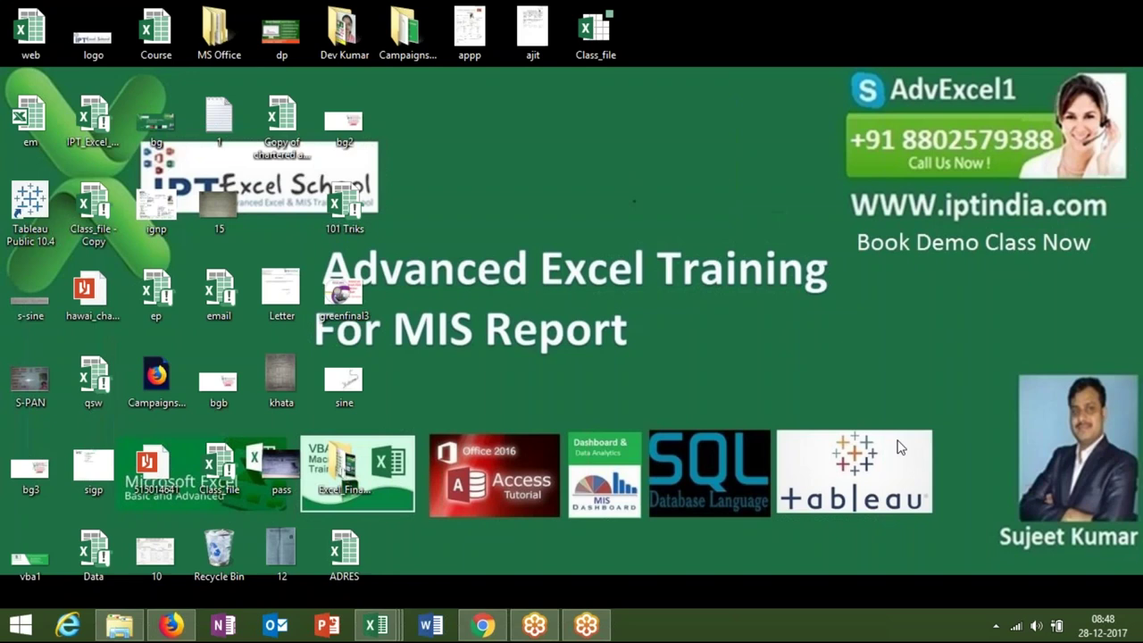
Refresh the desktop, then search for '2016' and launch Access 2016.
right_click(630, 253)
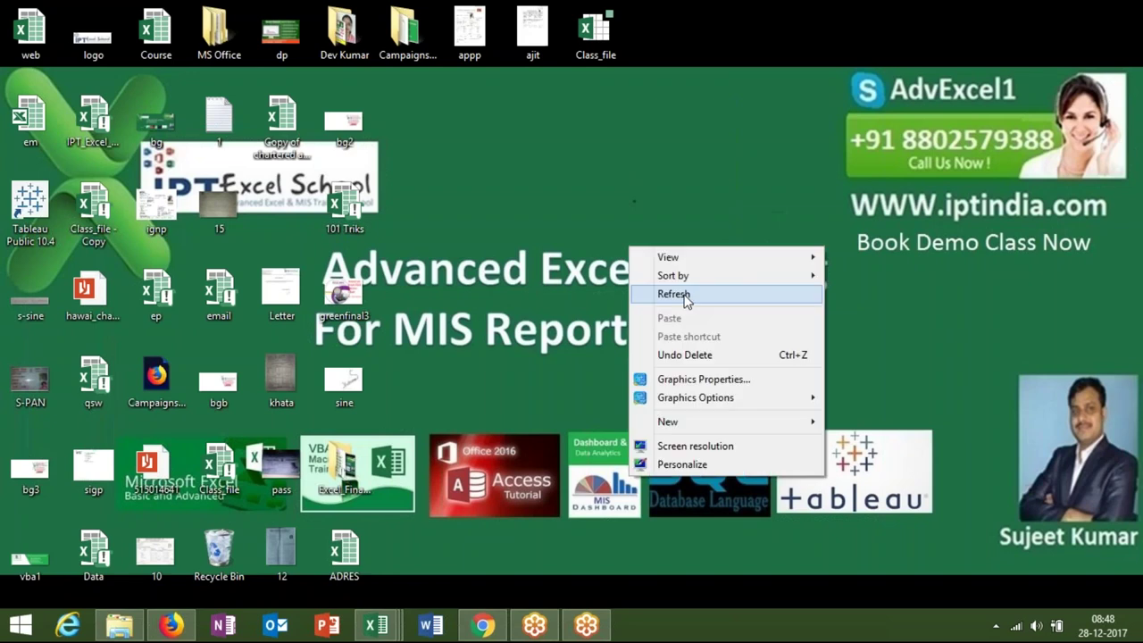
click(686, 297)
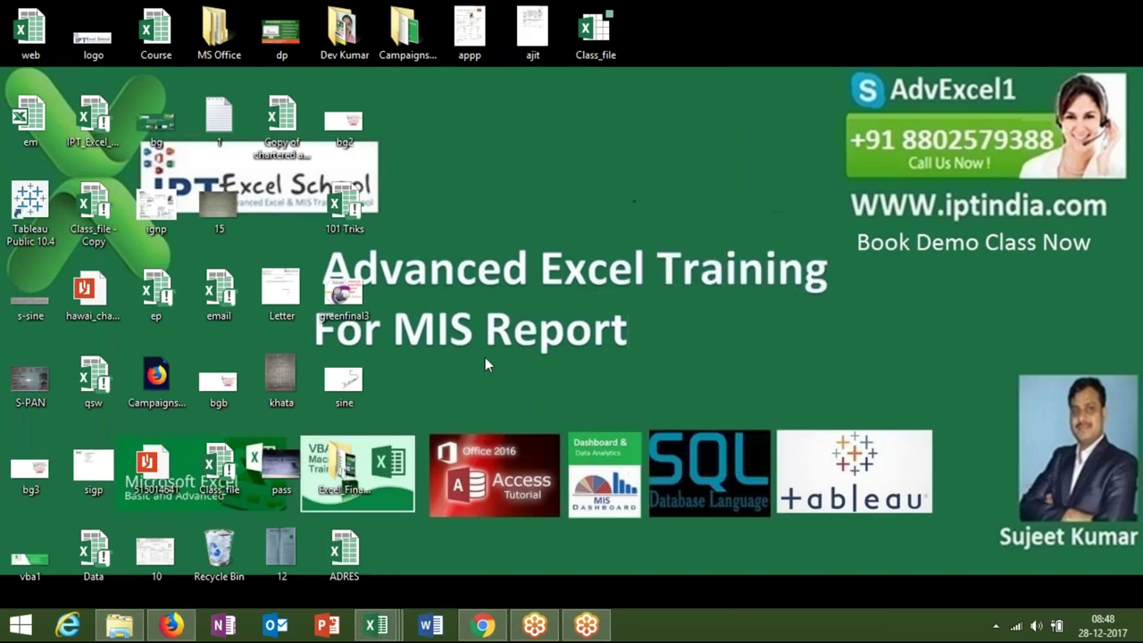
key(super)
text(2016)
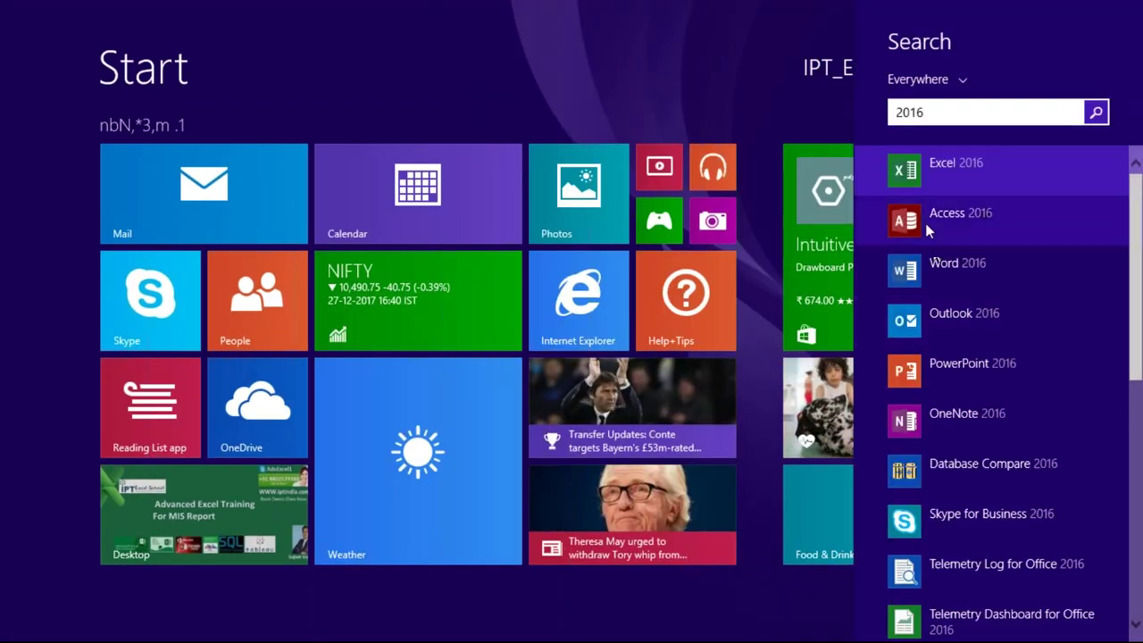
click(933, 223)
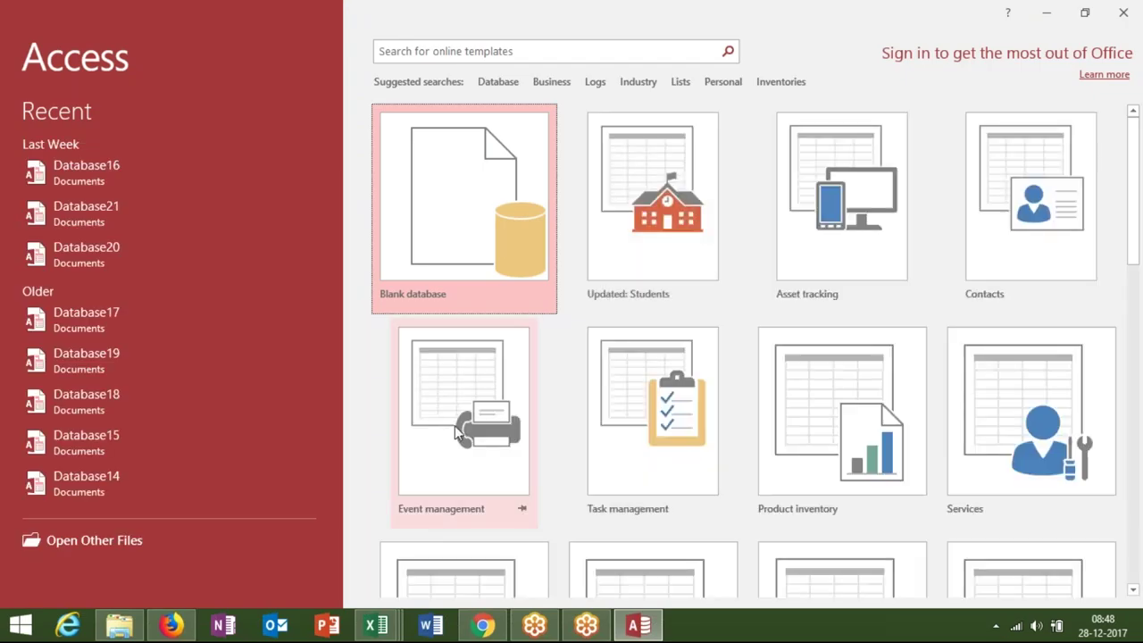
Open Database20 with content enabled and start a blank query design with no tables added.
click(103, 257)
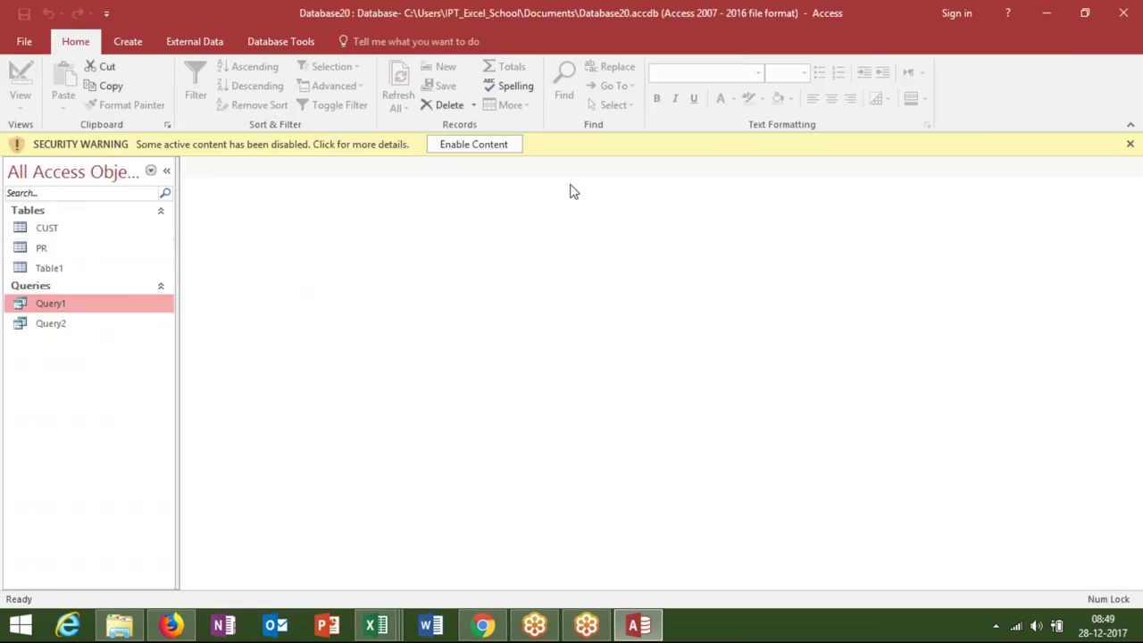
click(490, 143)
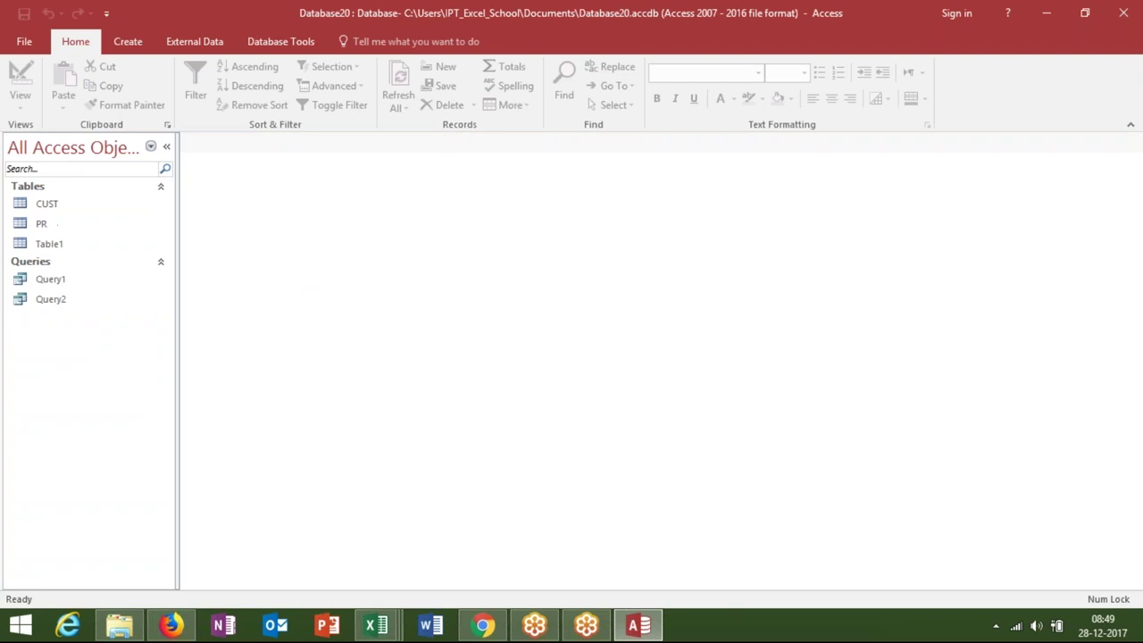
click(133, 41)
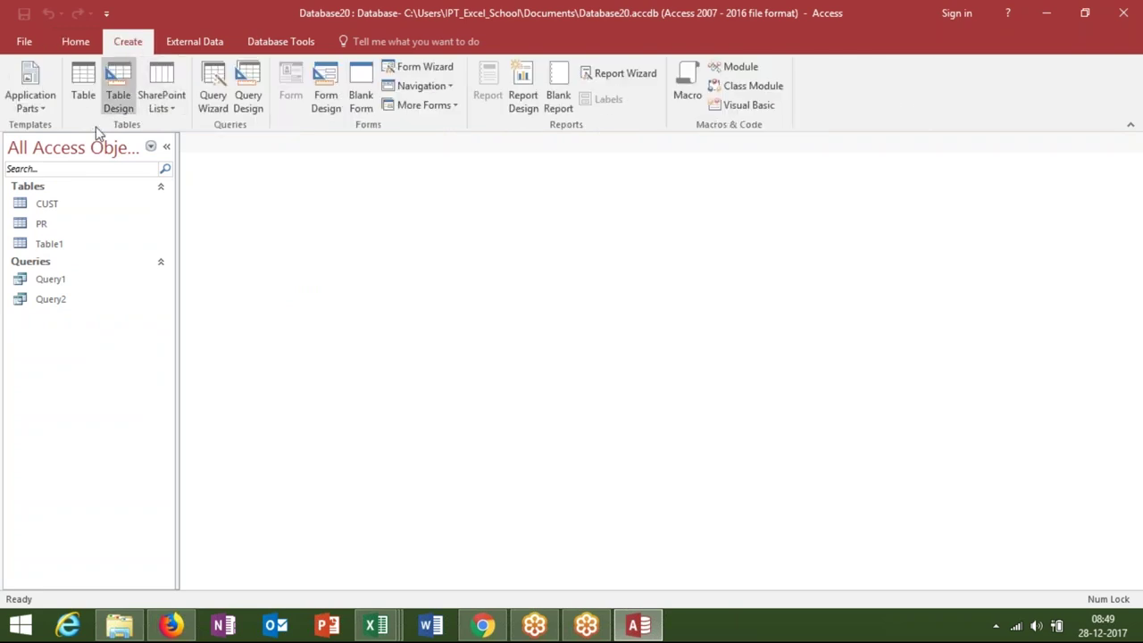
click(243, 113)
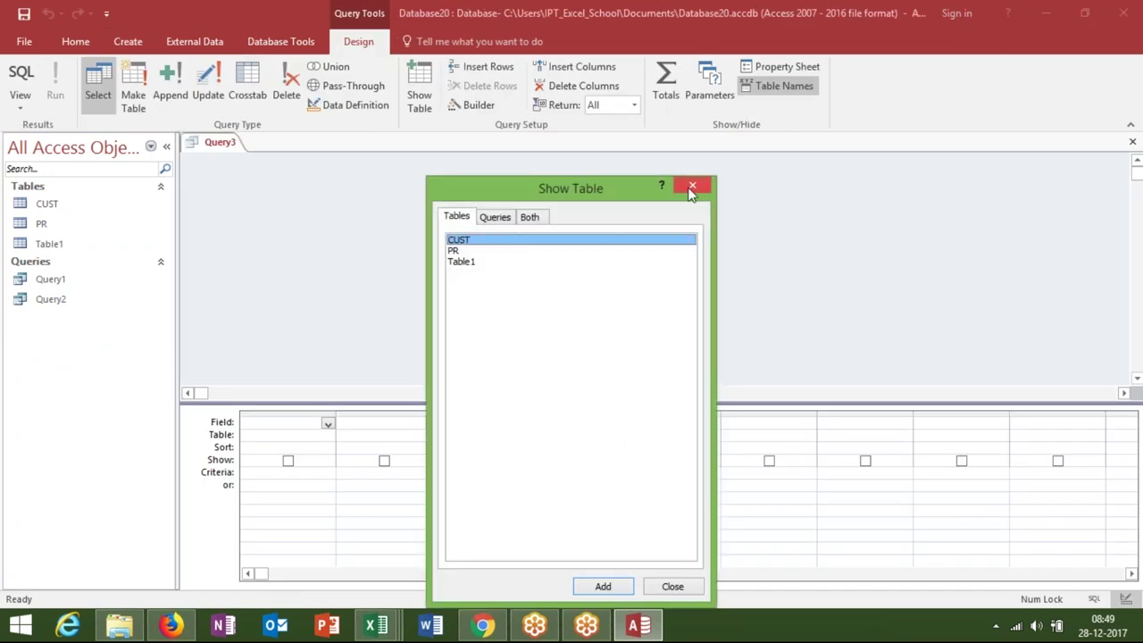
click(692, 188)
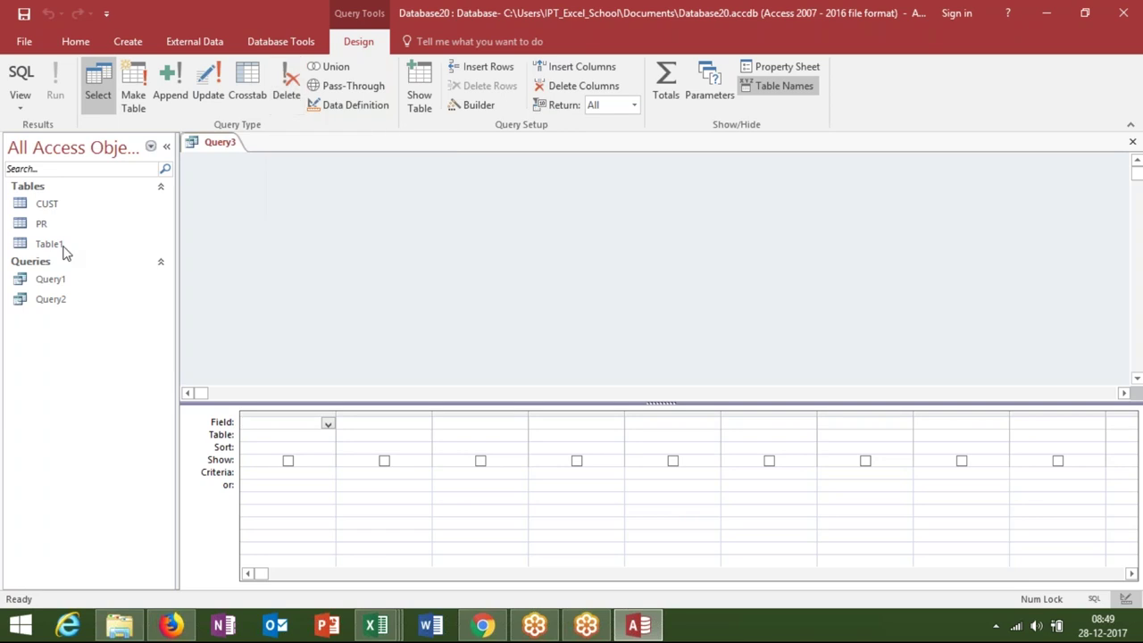
Open the Database16 database from the recent files list.
click(25, 45)
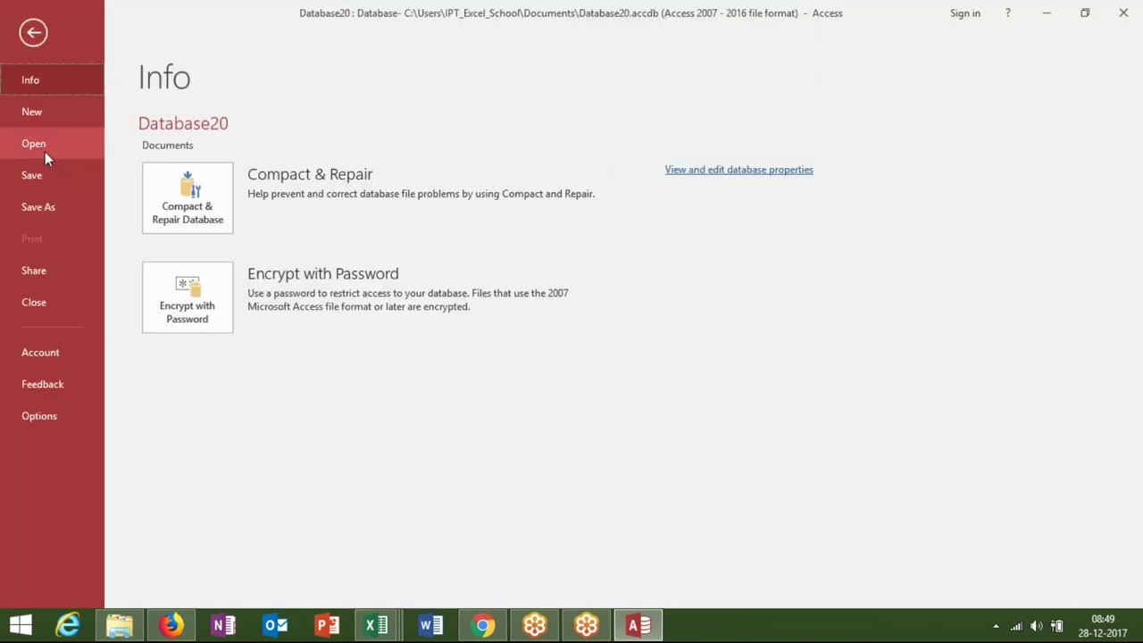
click(45, 151)
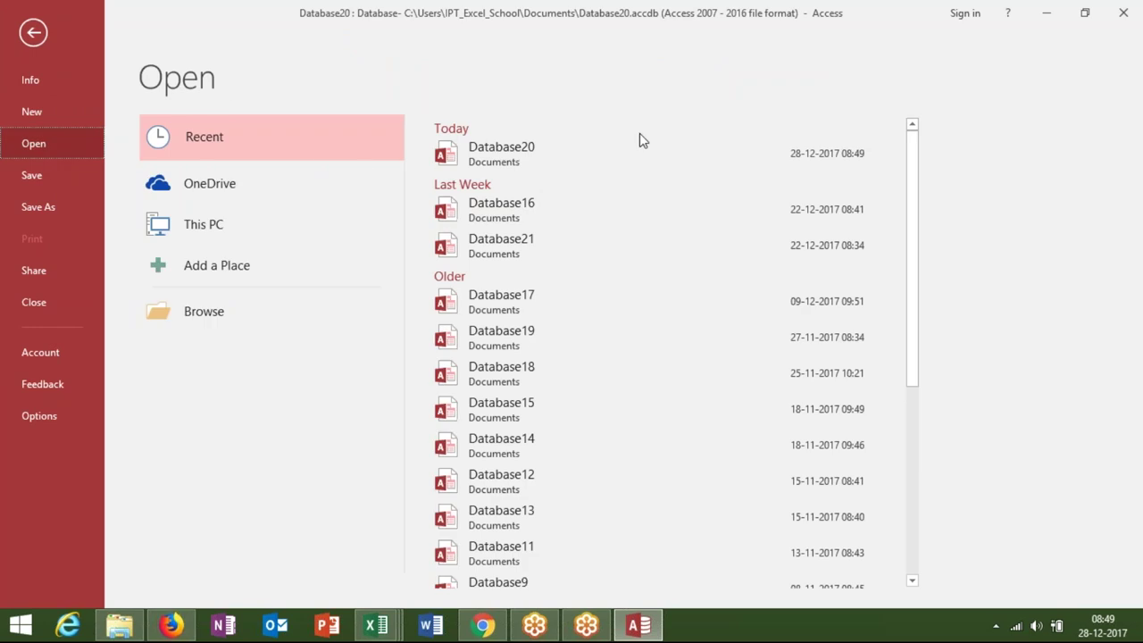
click(548, 207)
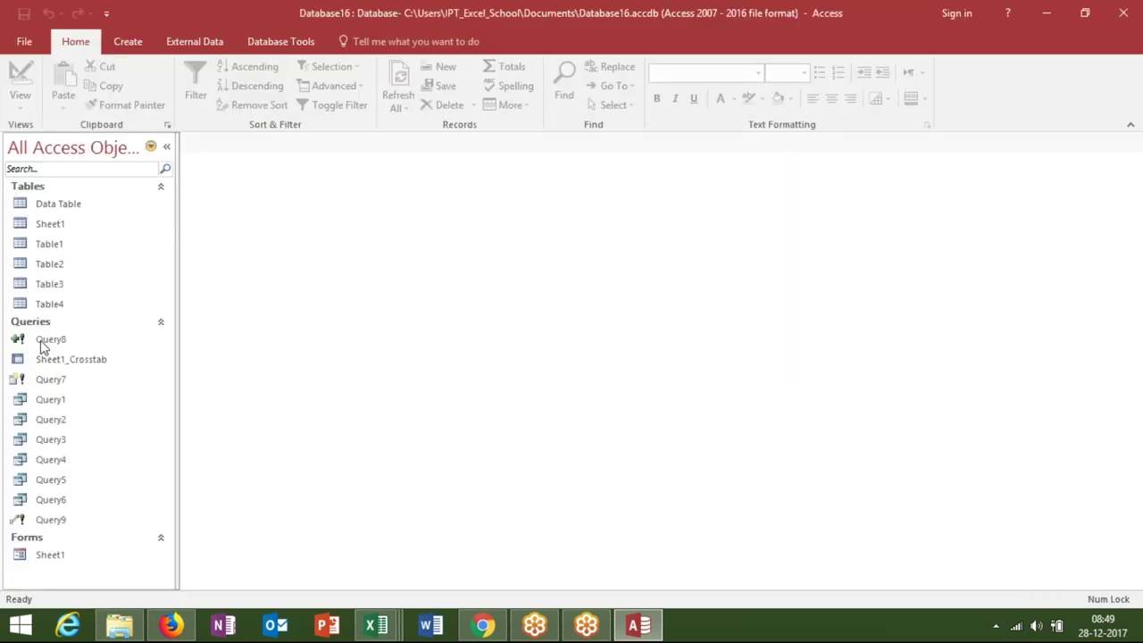
Open Sheet1 and Table1 as datasheets, noting the GGN city code, then select Query8.
click(66, 228)
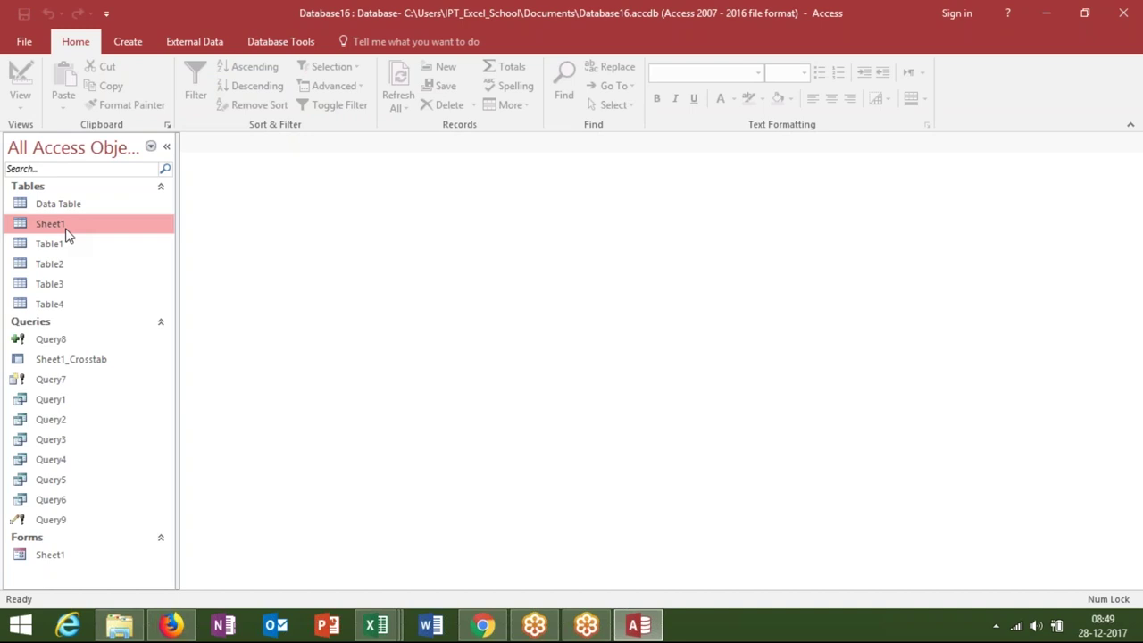
double_click(67, 229)
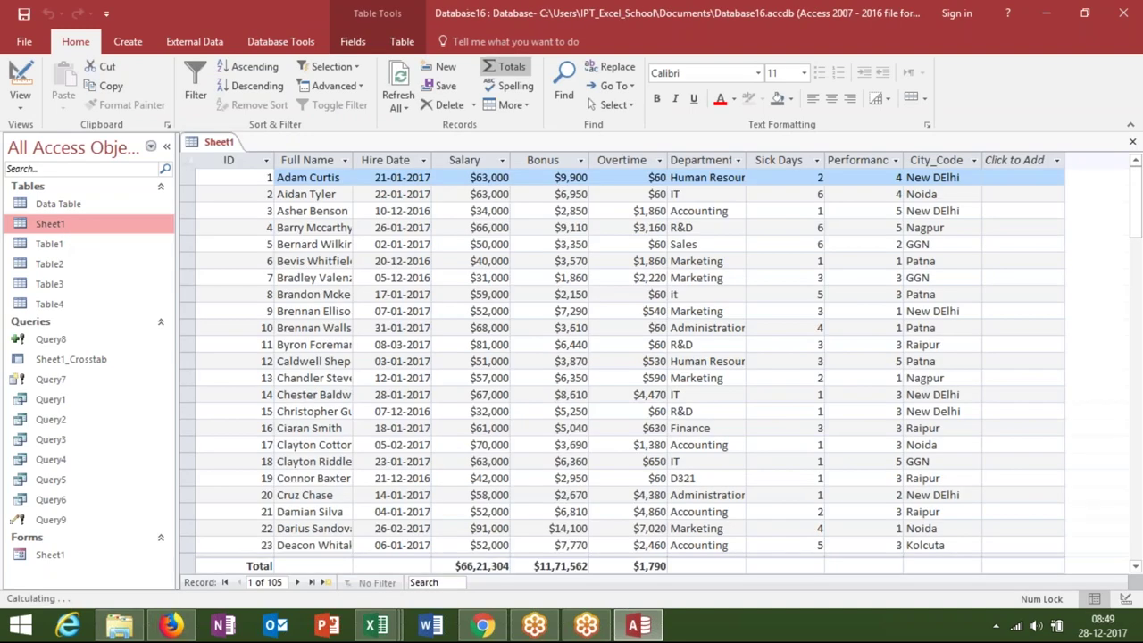
click(1114, 46)
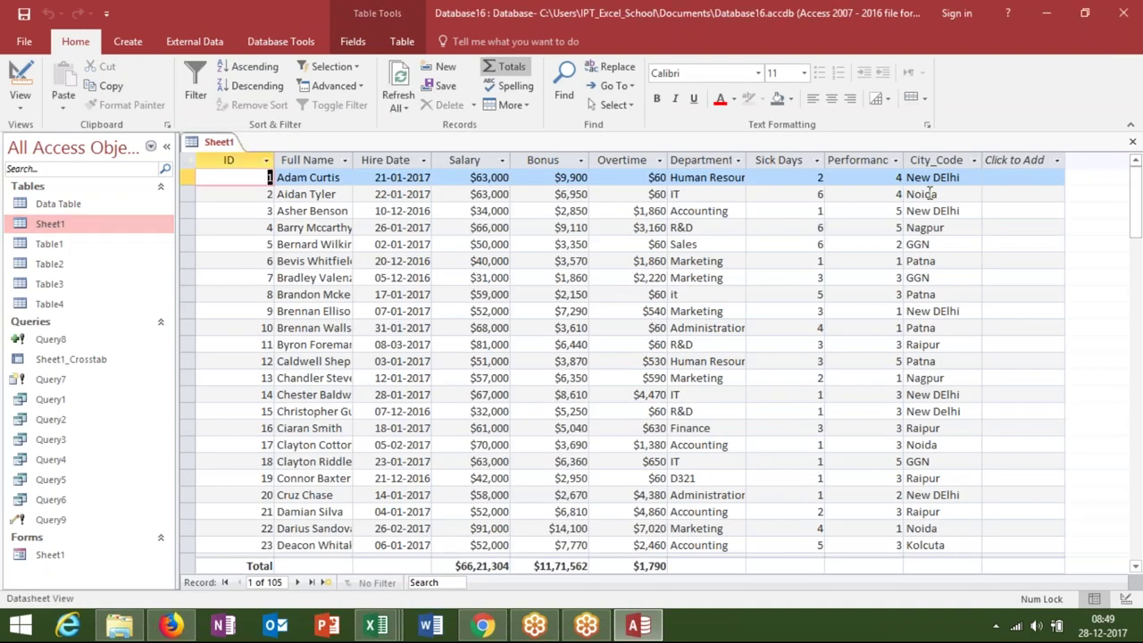
double_click(930, 278)
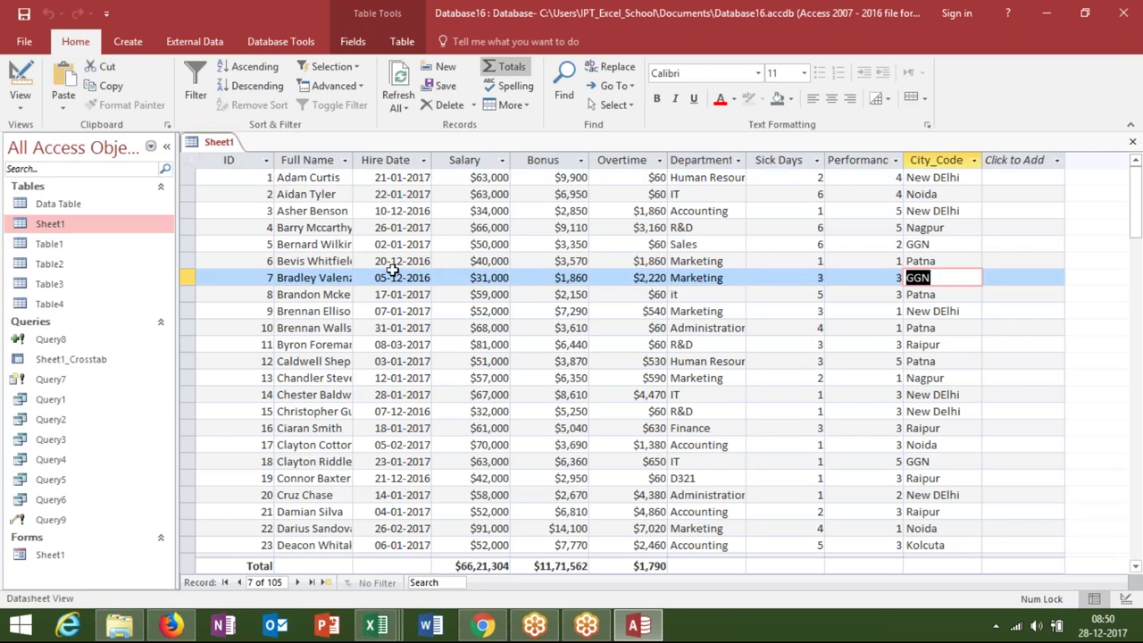
click(59, 248)
double_click(59, 244)
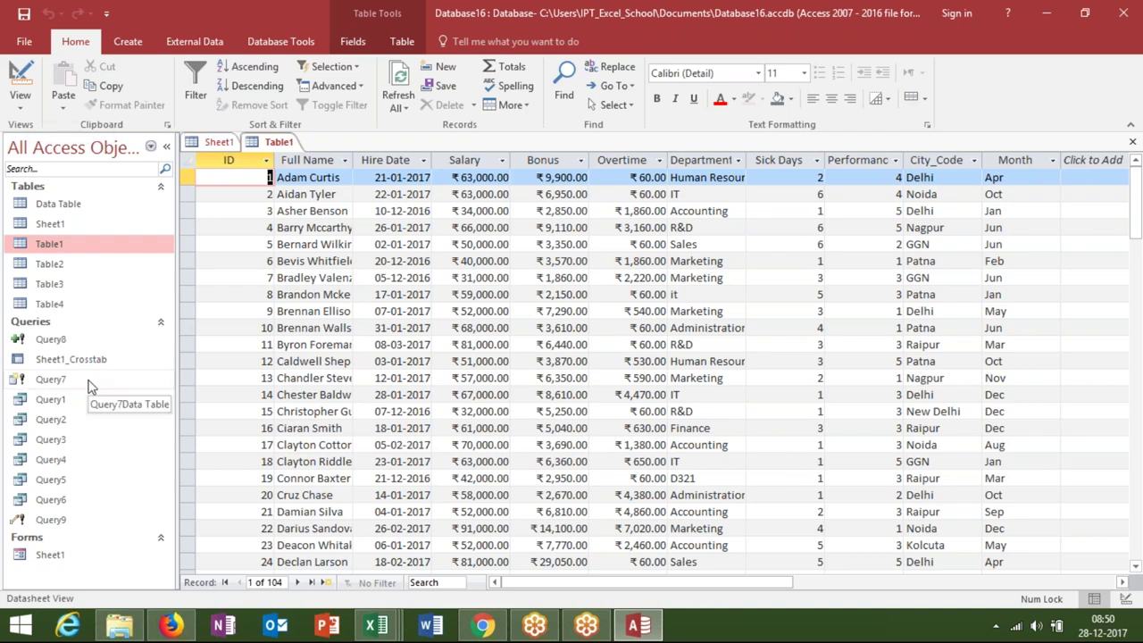
click(52, 341)
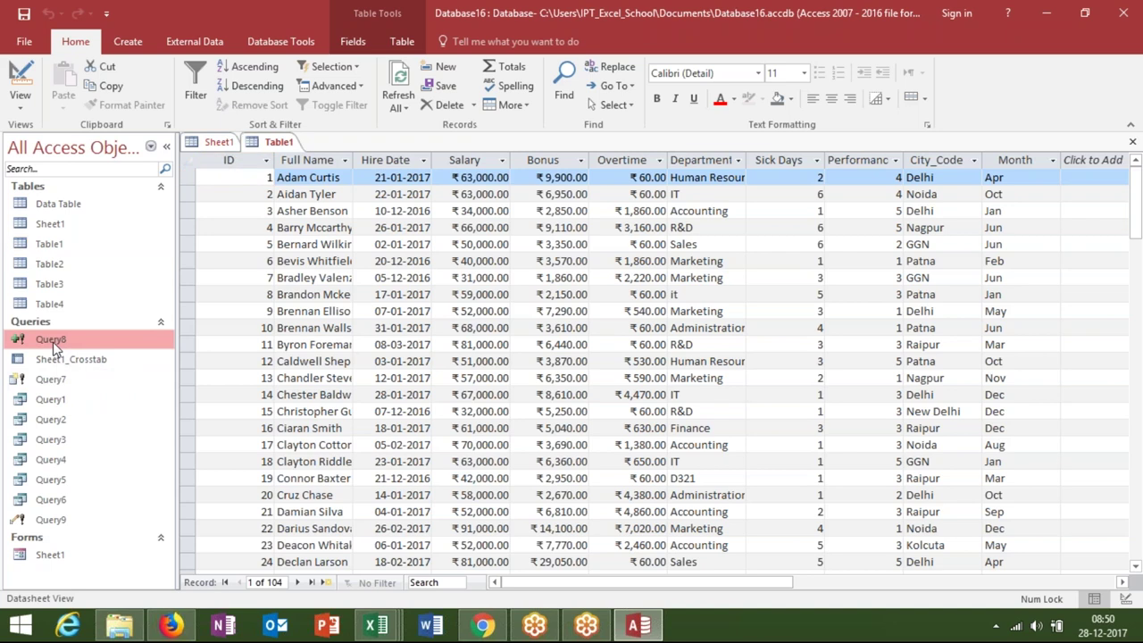
Delete all queries from Query8 through Query9, then close the Table1 and Sheet1 datasheets.
shift+click(51, 522)
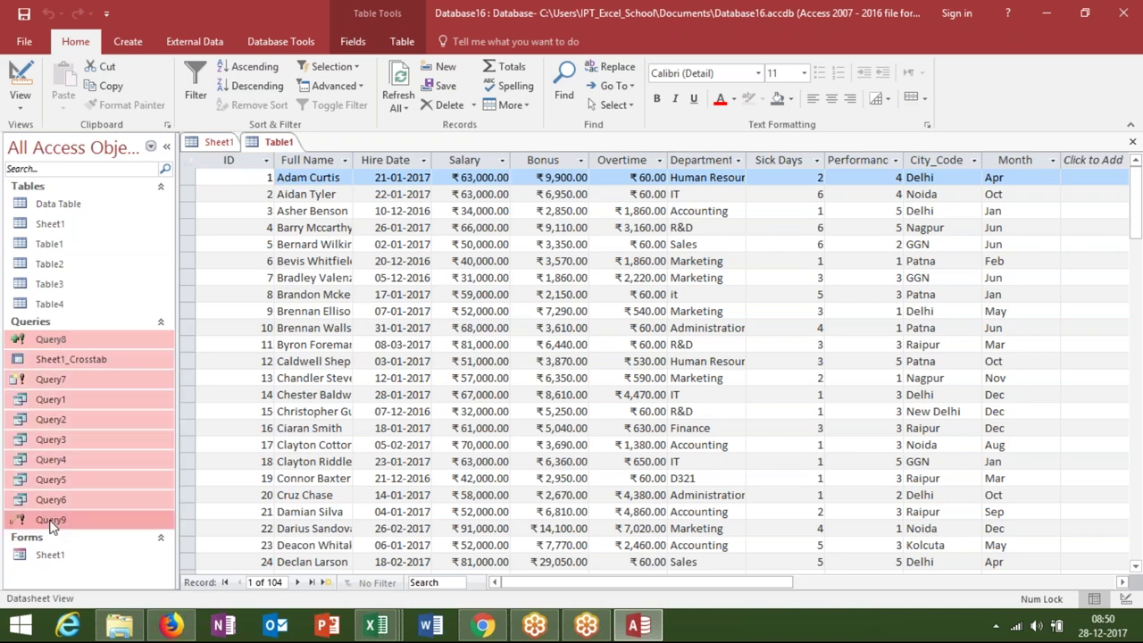
right_click(51, 525)
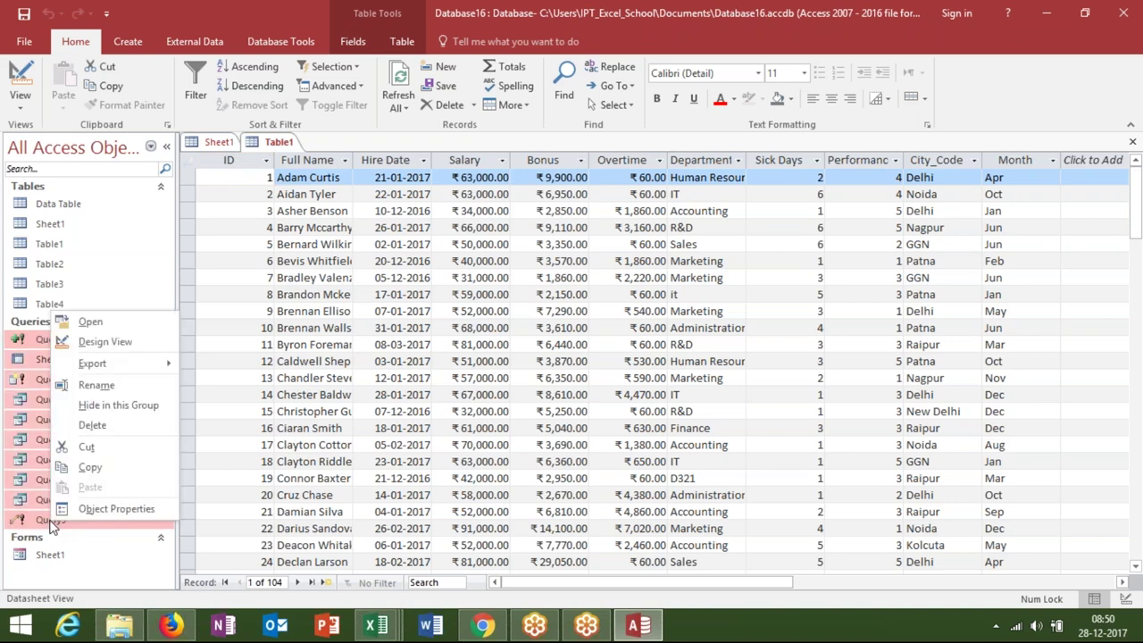
mouse_move(124, 358)
click(125, 425)
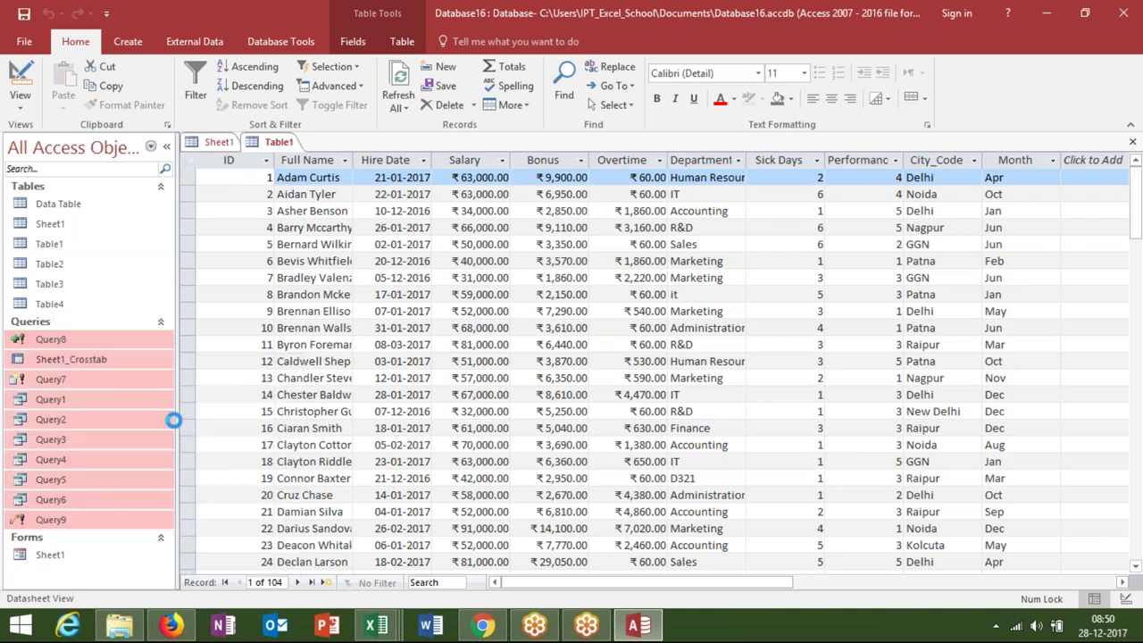
click(543, 361)
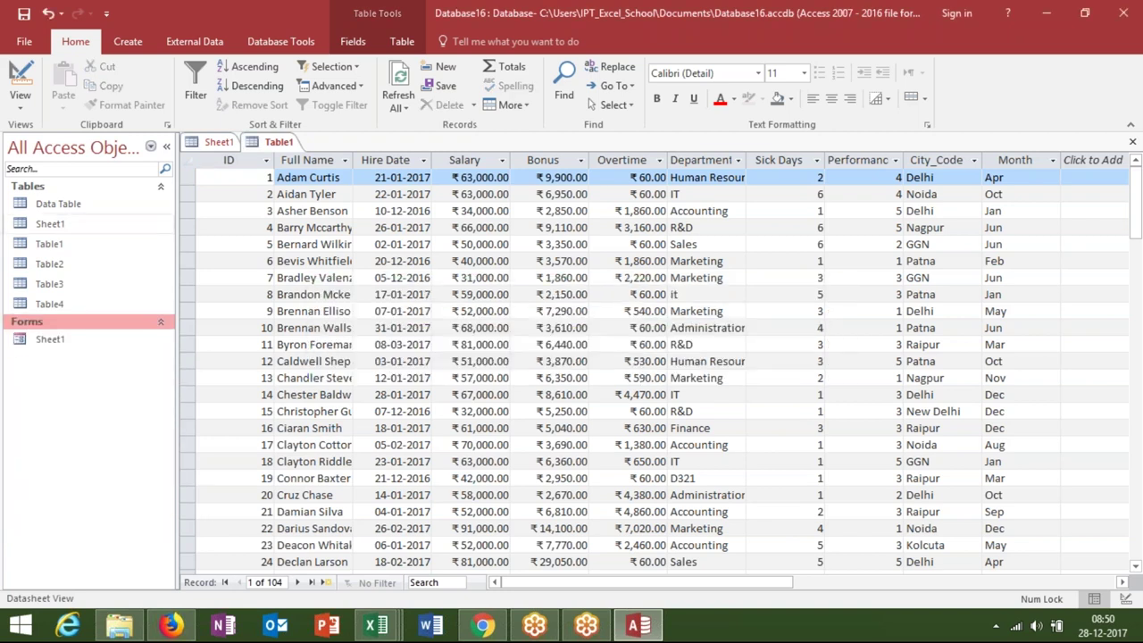
click(1132, 145)
click(1132, 144)
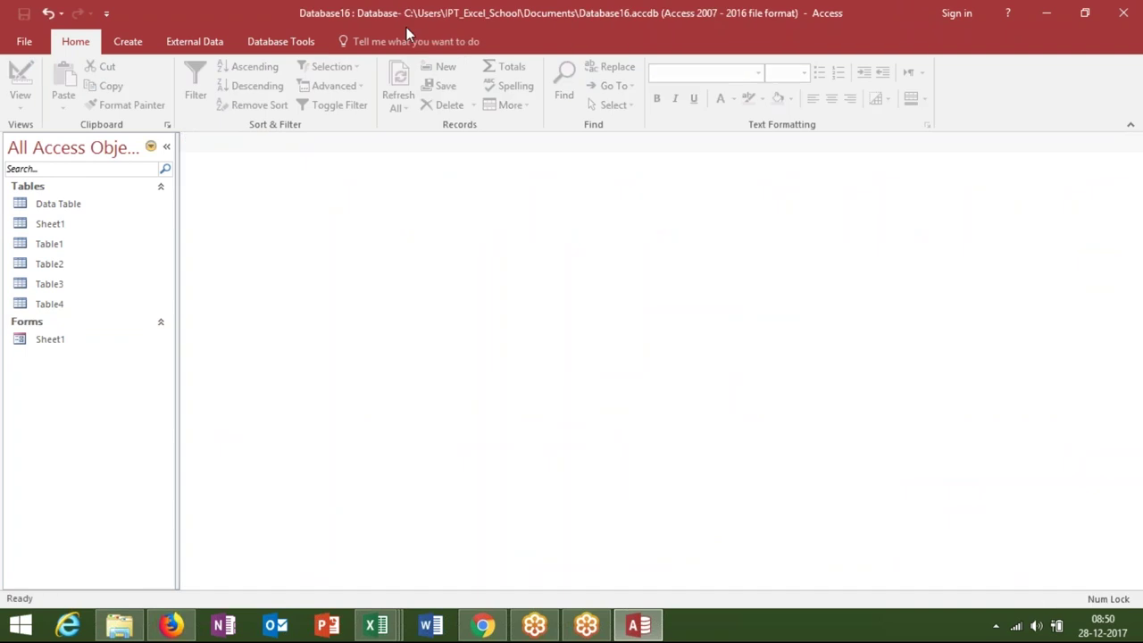
Create a new query design on Table1 and make it a Delete query.
click(130, 32)
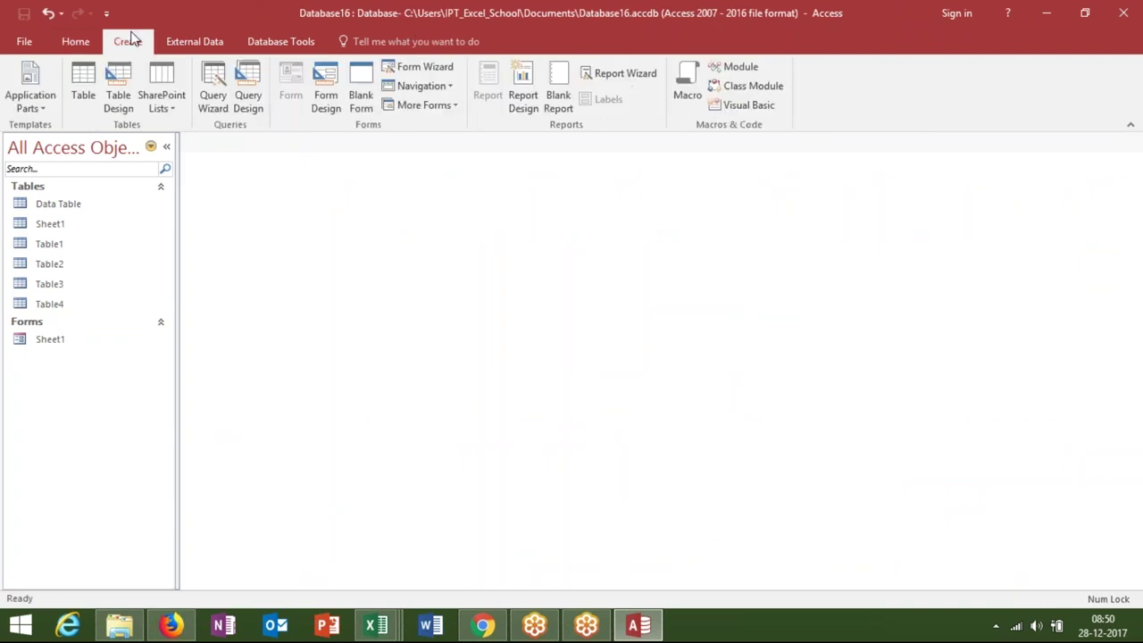
click(251, 106)
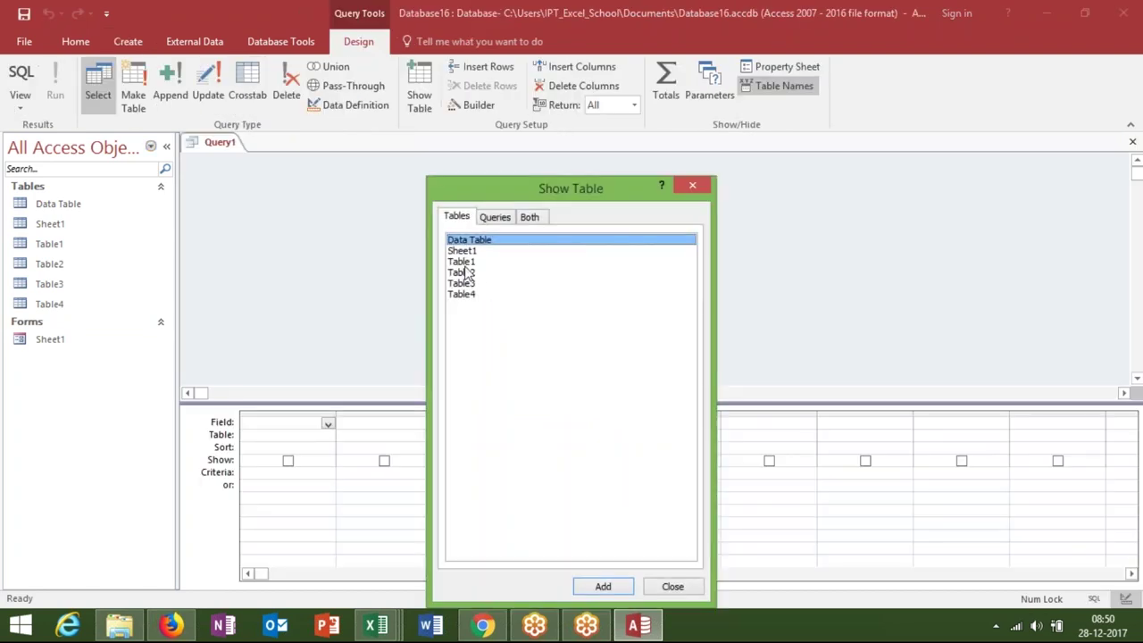
double_click(461, 261)
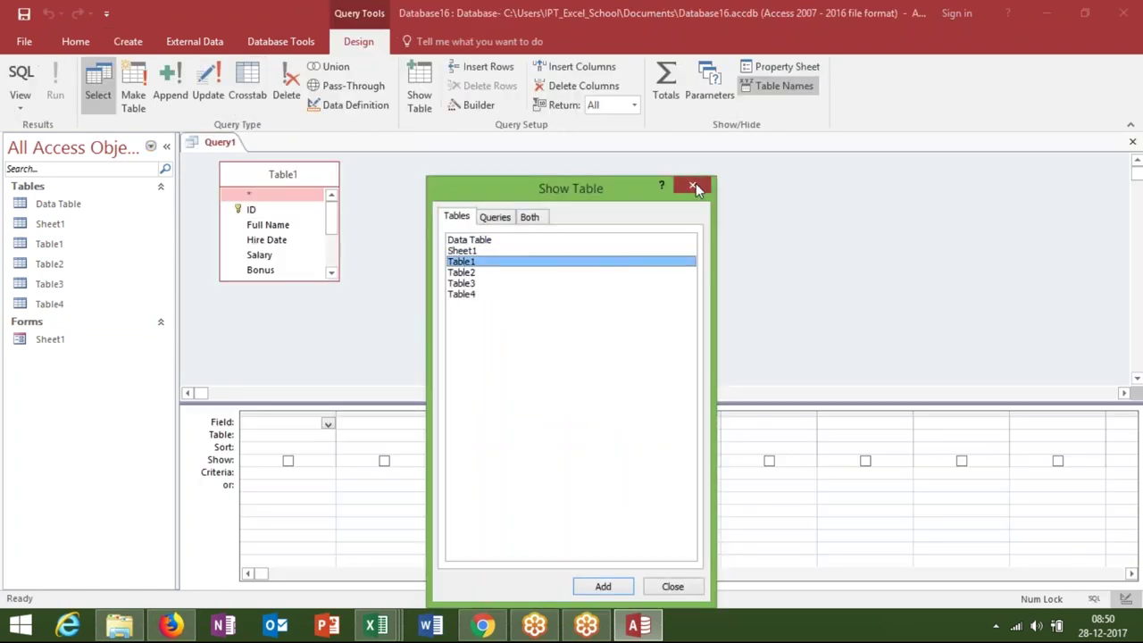
click(694, 184)
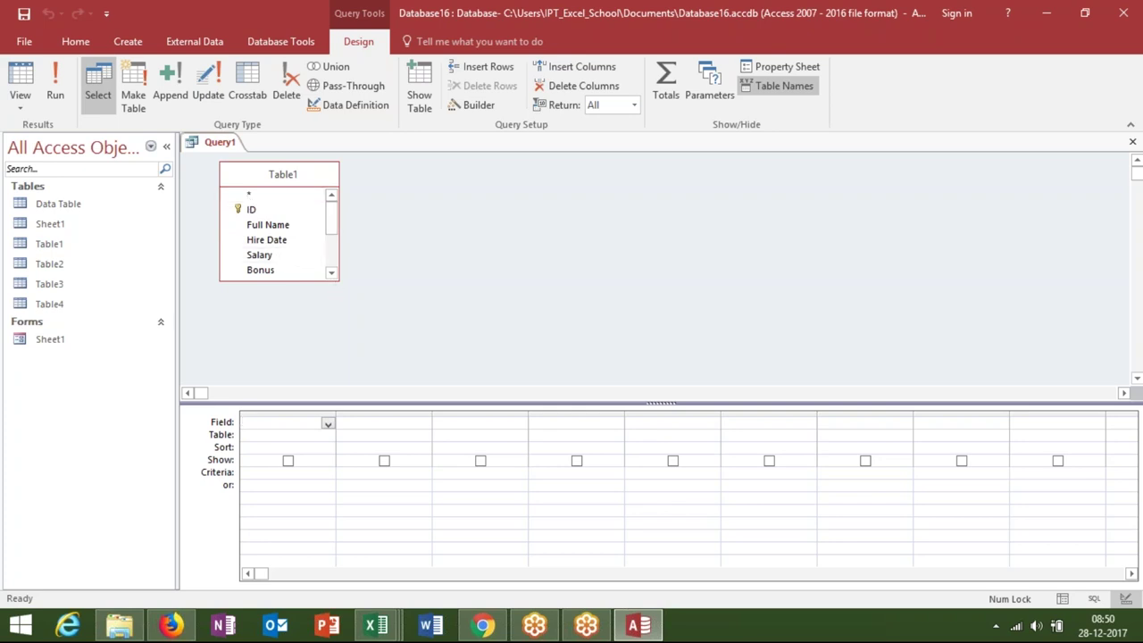
click(281, 95)
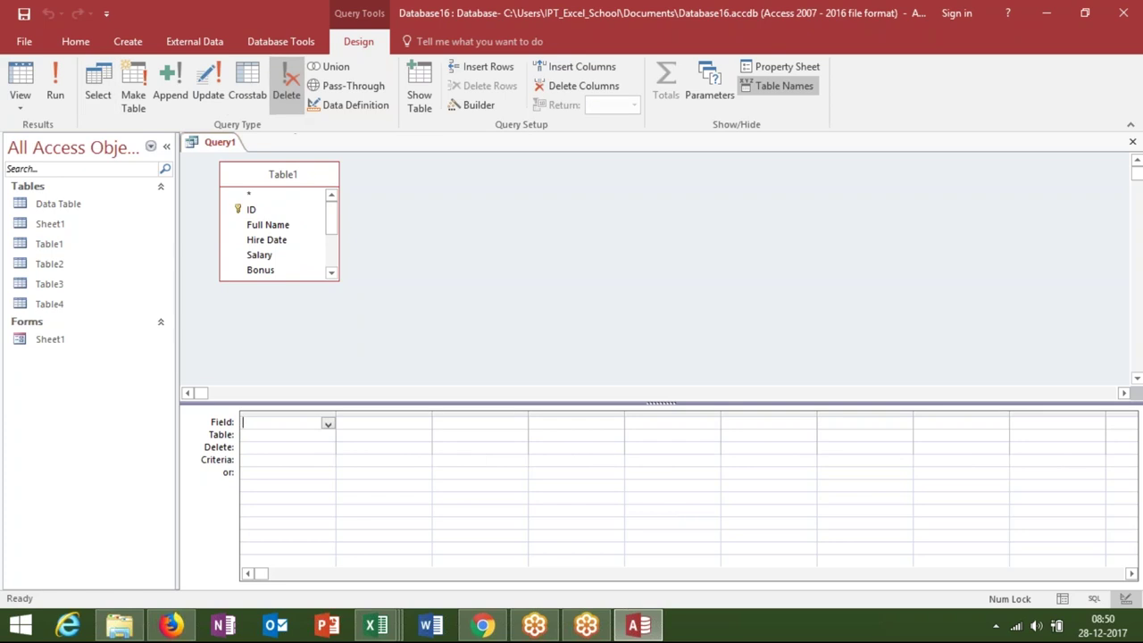
Add City_Code with Delete set to Where and criteria "GGN", then close the query.
click(327, 424)
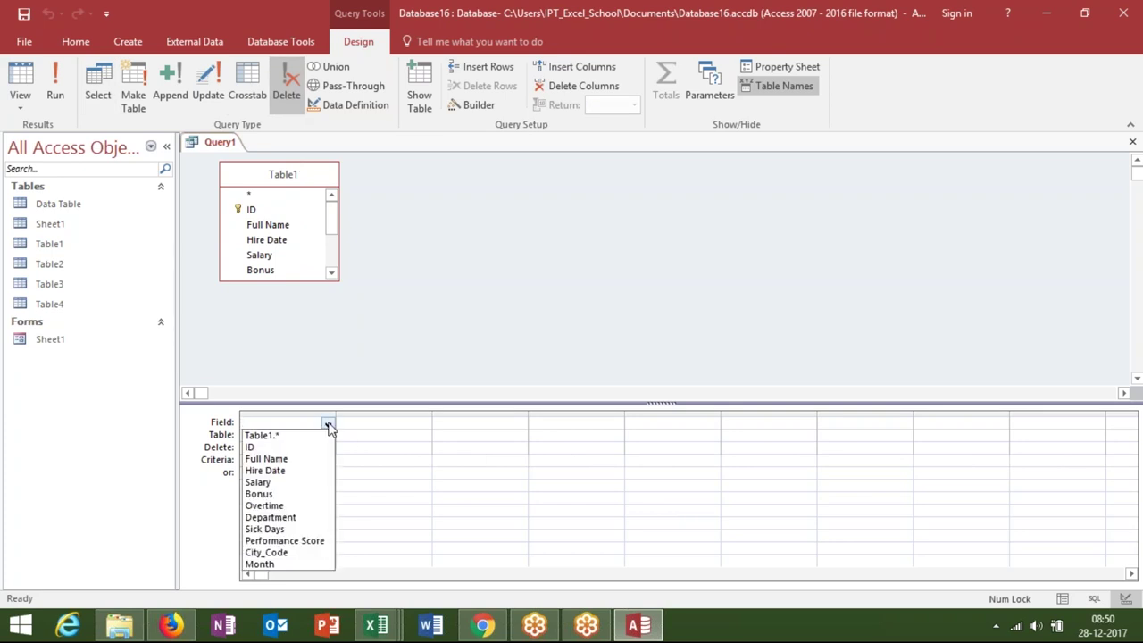
click(268, 551)
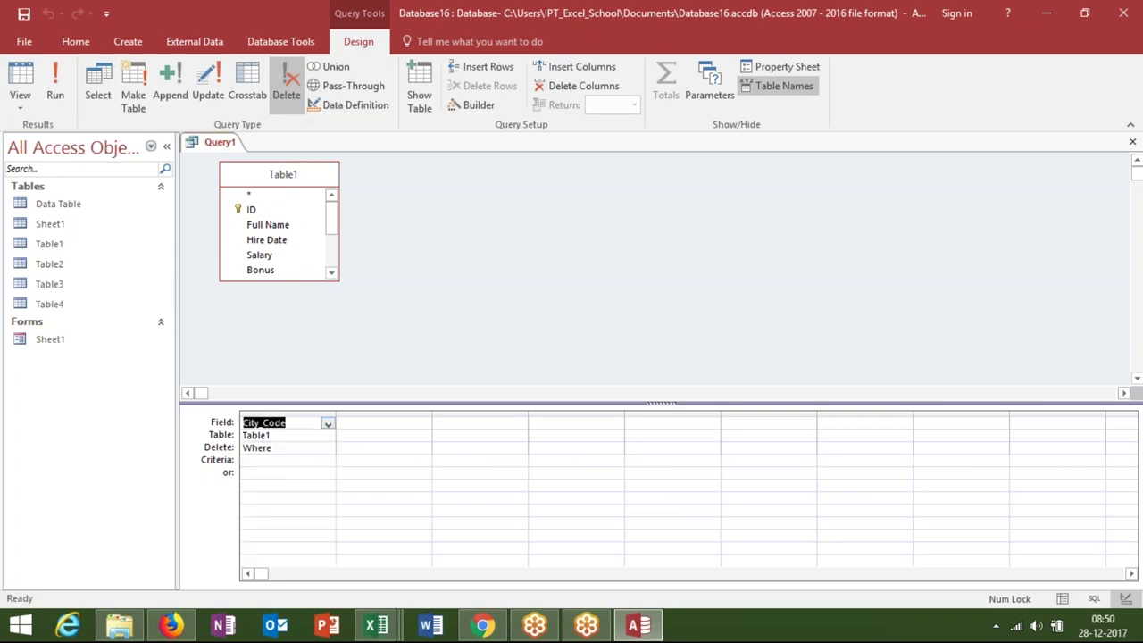
click(258, 447)
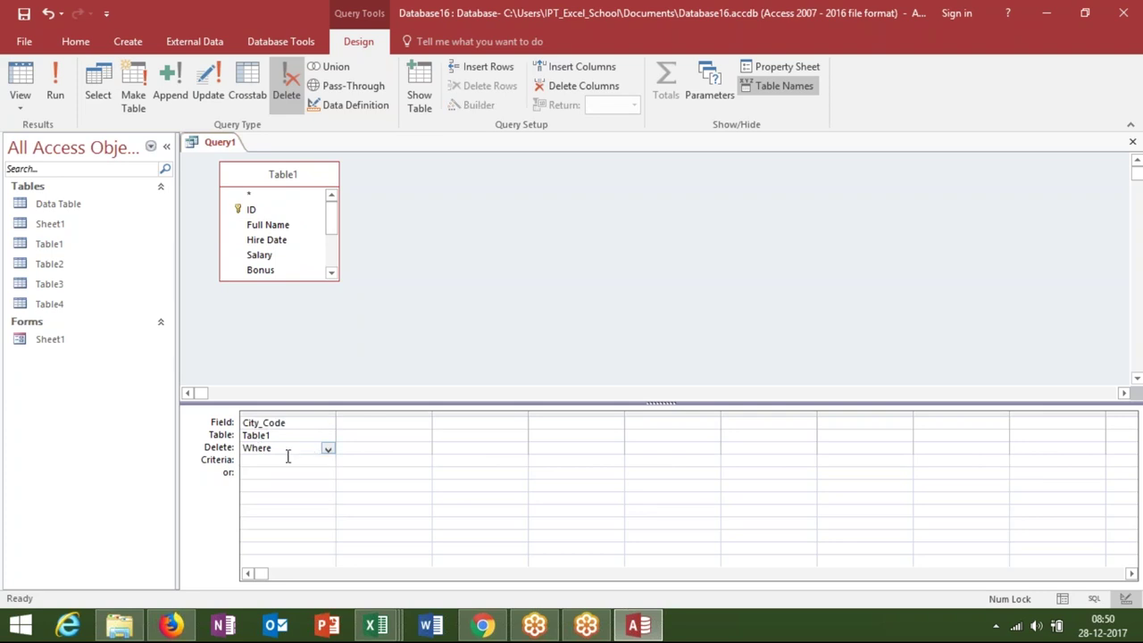
click(328, 448)
click(328, 448)
click(279, 461)
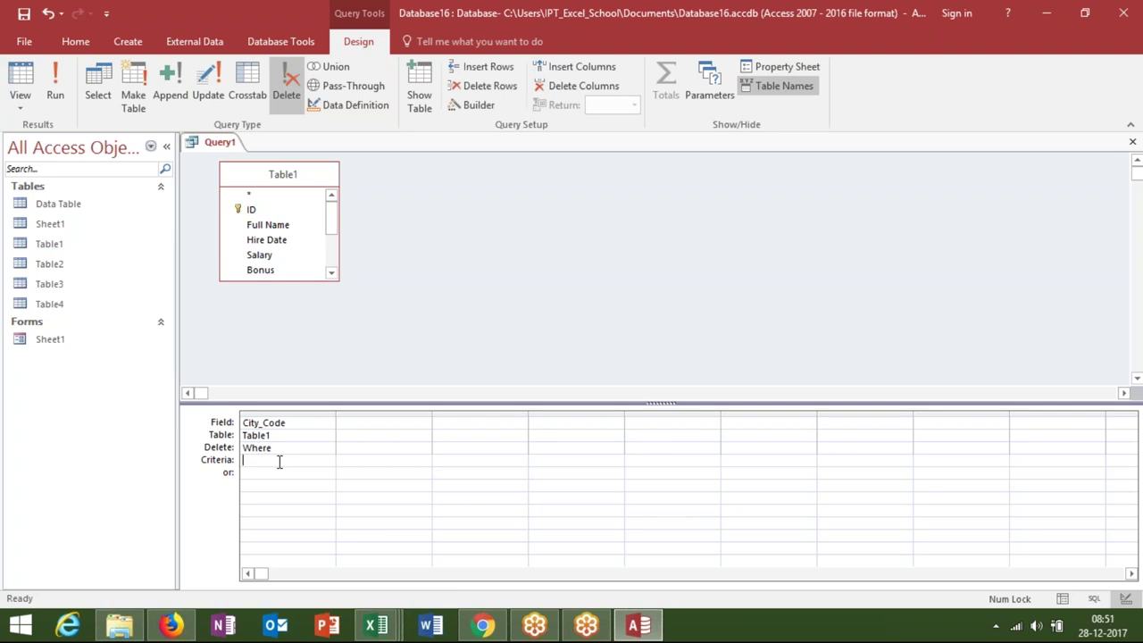
text(GGN)
click(412, 312)
click(381, 447)
click(1132, 141)
Save the query as Query1 and run it, confirming deletion of the 14 rows.
click(529, 360)
click(572, 250)
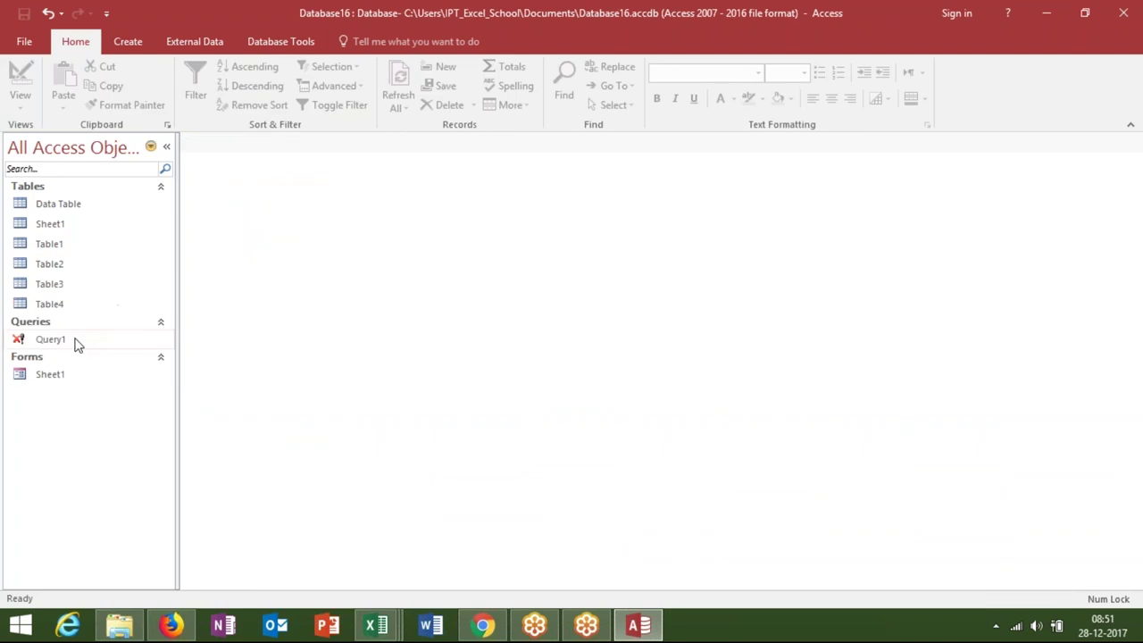
double_click(72, 343)
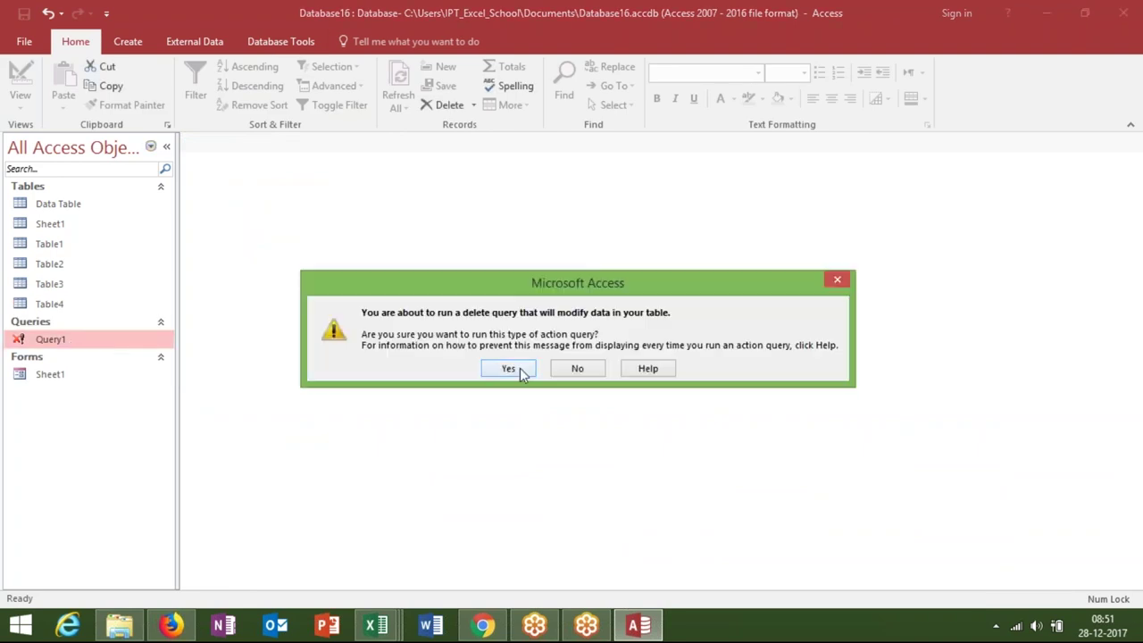
click(510, 368)
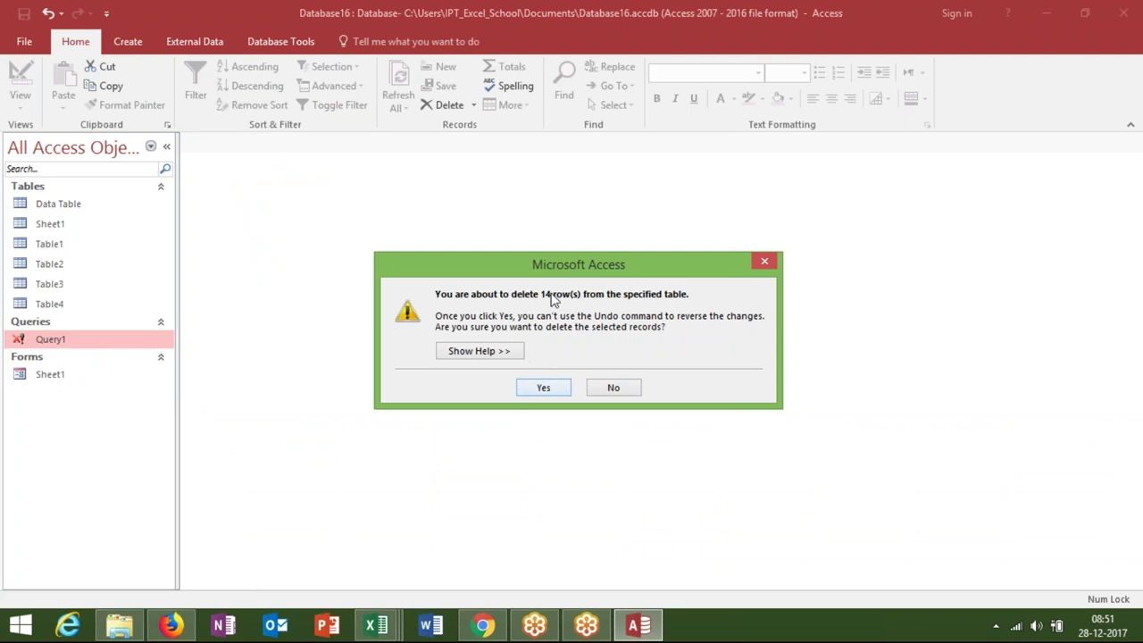
click(552, 387)
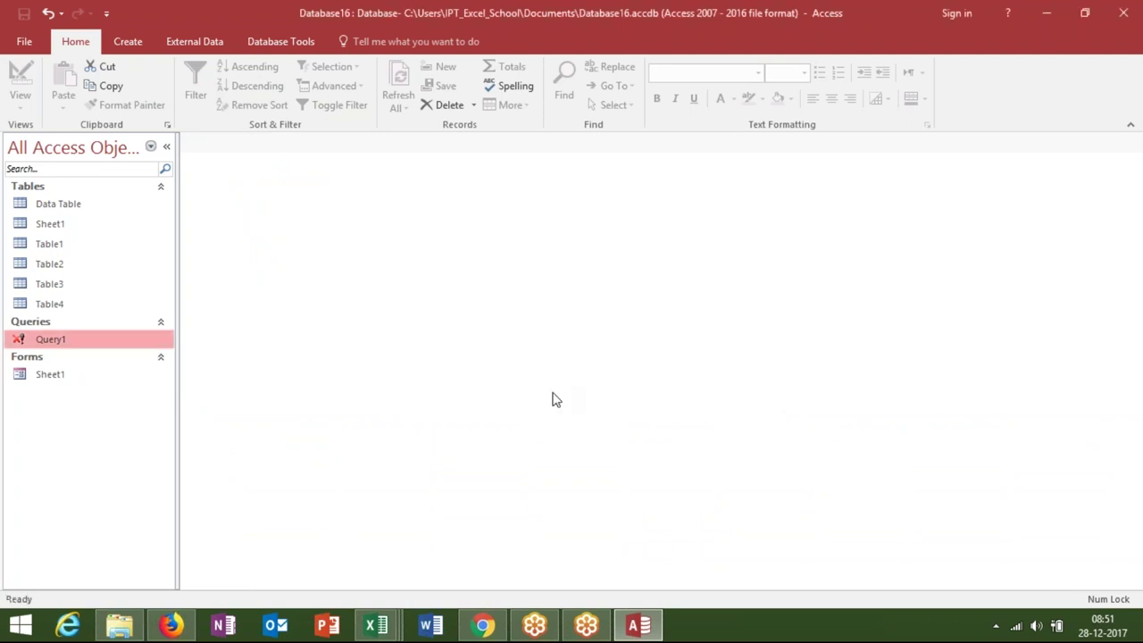
Reopen Query1 in Design view and check Table1 now holds 90 records, then close it.
right_click(54, 346)
click(96, 382)
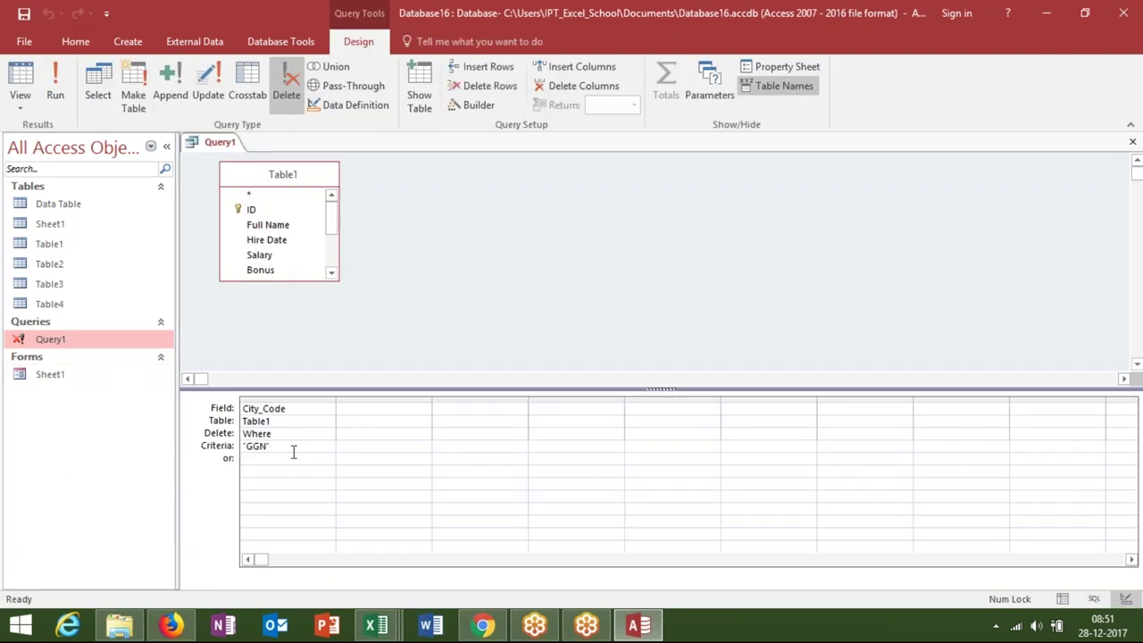
double_click(81, 240)
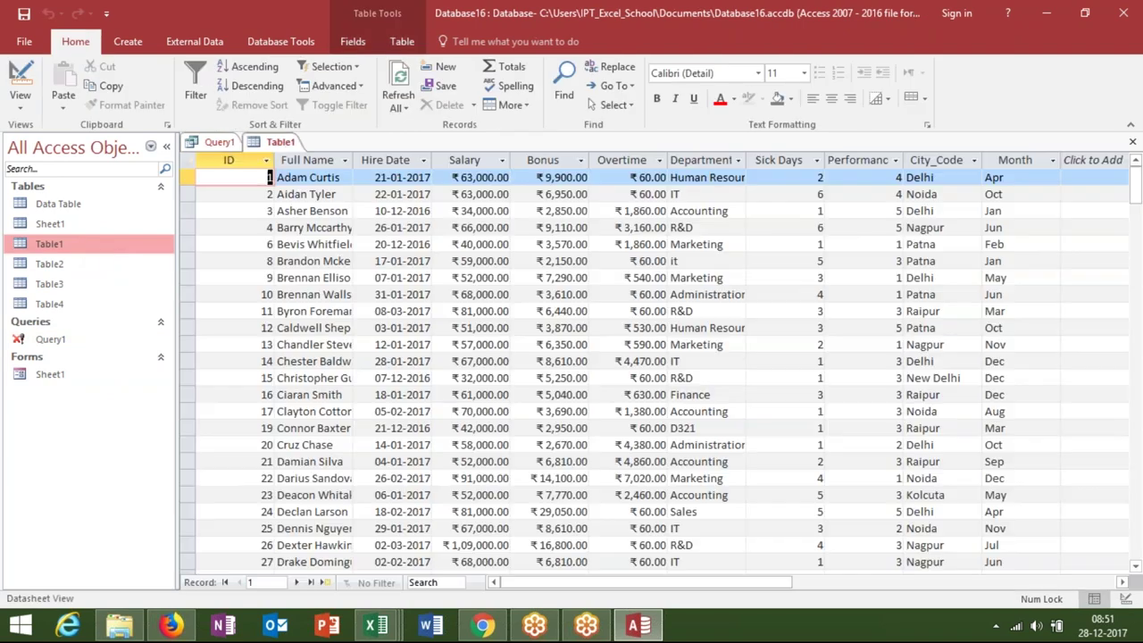
click(935, 277)
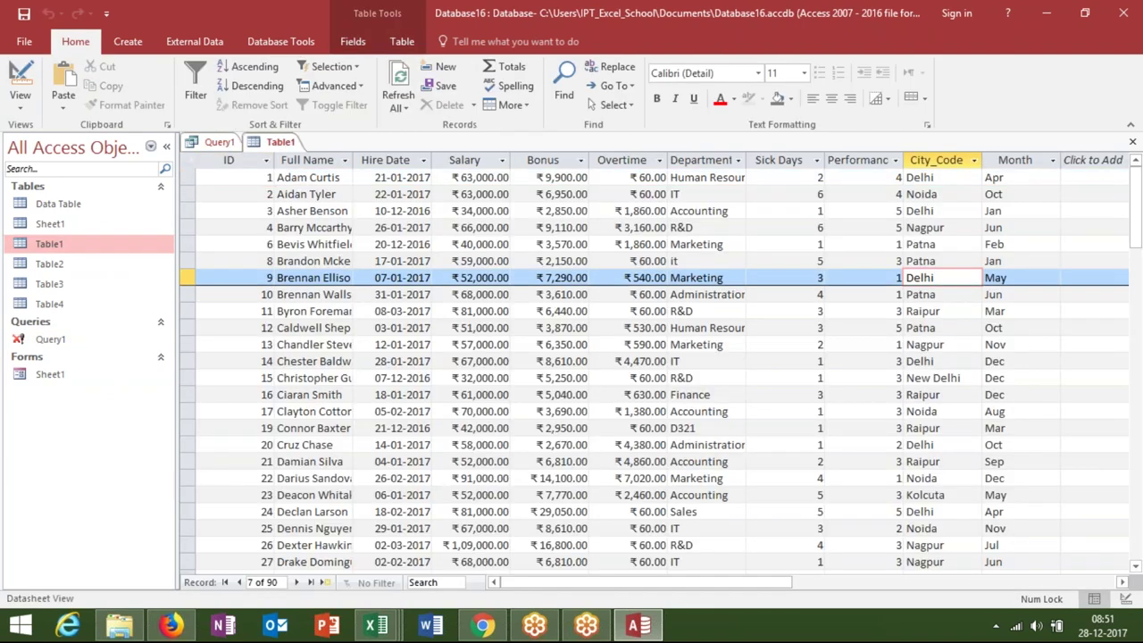
click(187, 278)
right_click(188, 279)
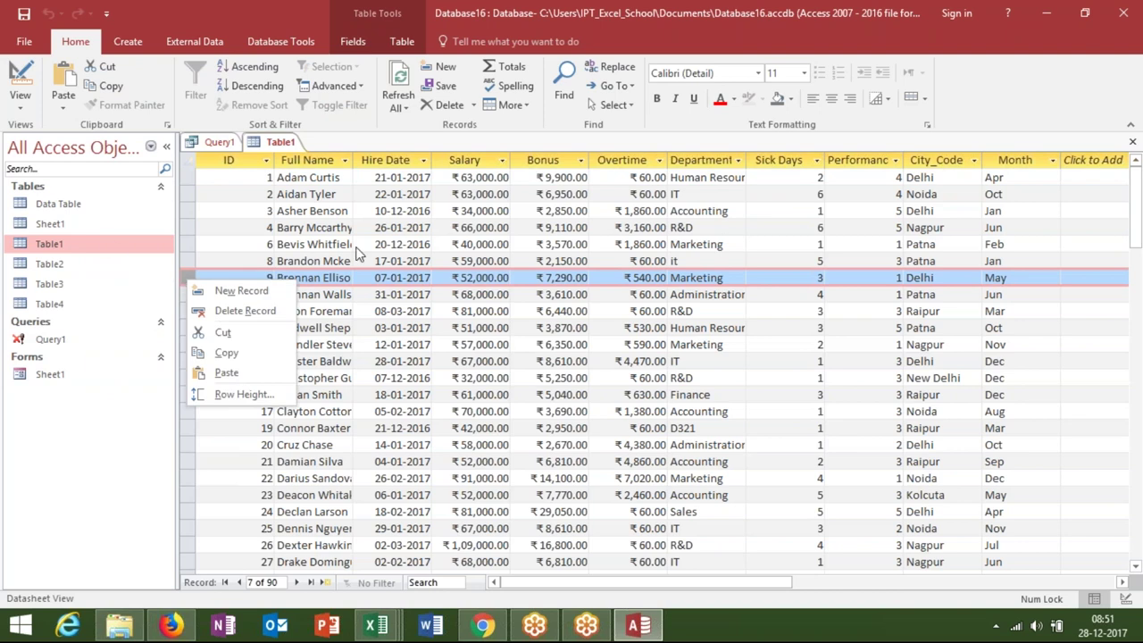
click(1132, 141)
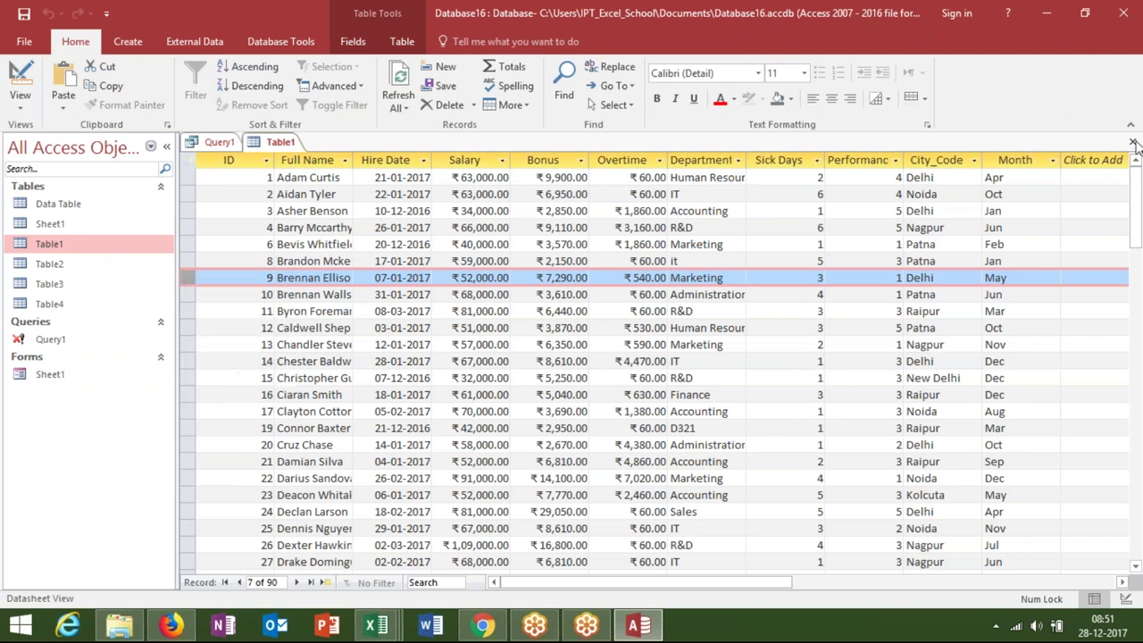
click(1132, 141)
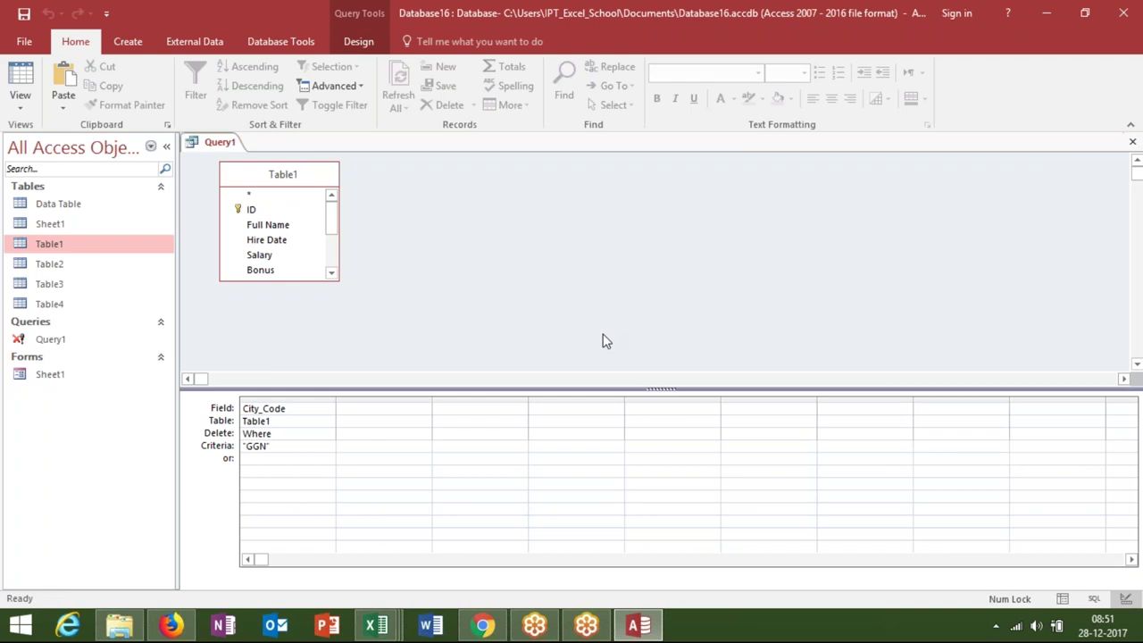
Replace the GGN criteria with [Enter City Code] and save Query1.
key(BackSpace)
key(BackSpace)
key(BackSpace)
key(BackSpace)
key(BackSpace)
text([)
text(Enter City Code])
click(1131, 141)
click(487, 362)
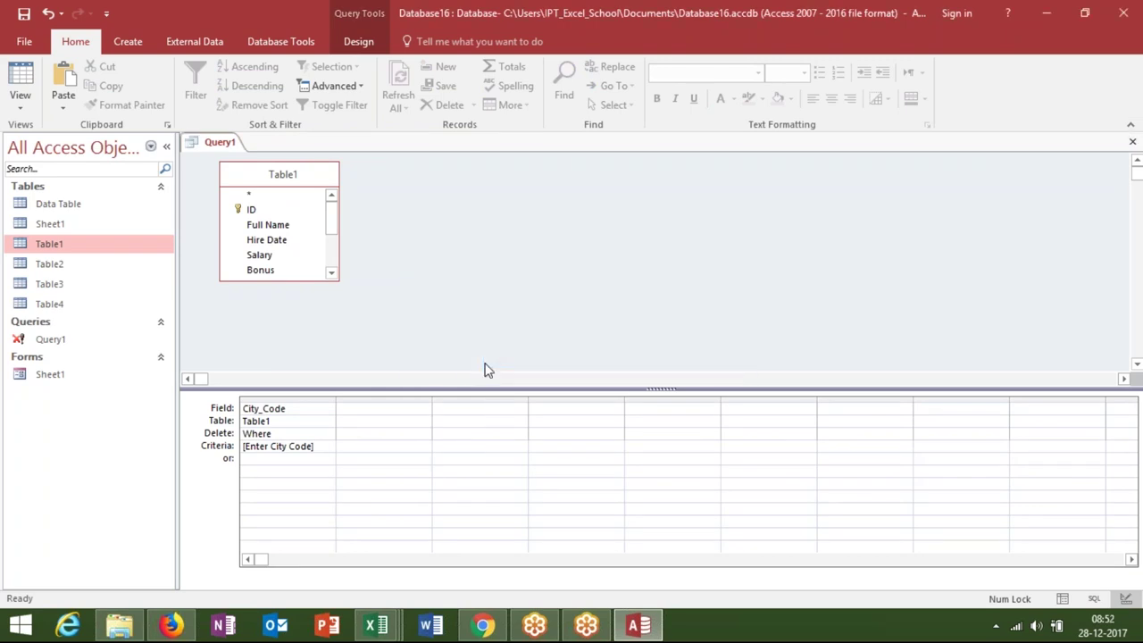
Run Query1 with city code Delhi, confirming deletion of the 15 rows.
double_click(49, 344)
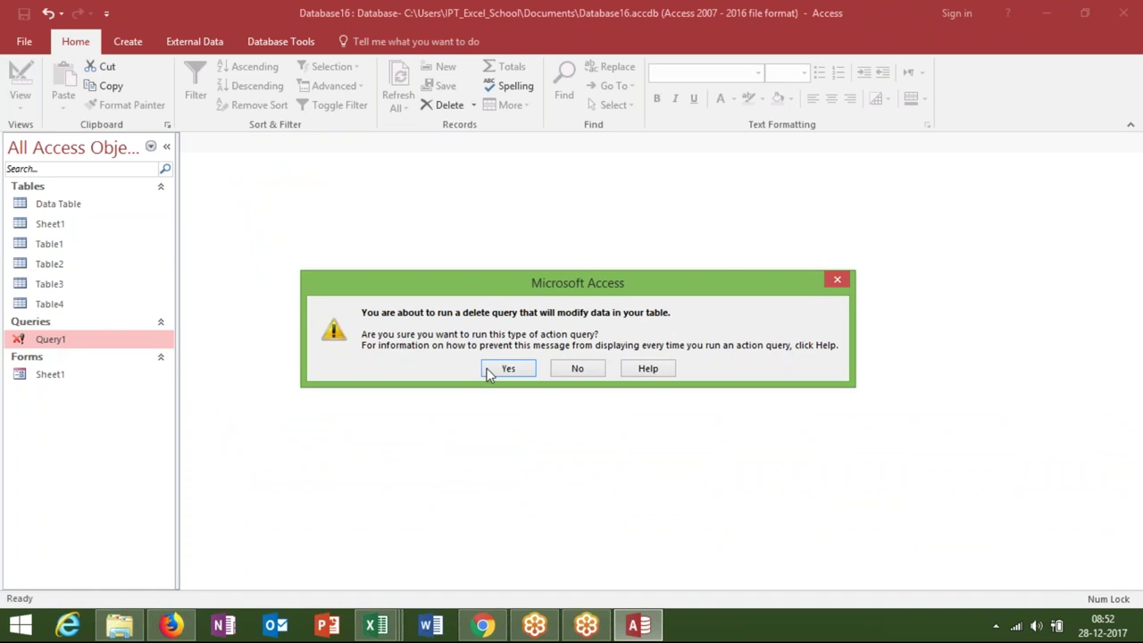
click(490, 370)
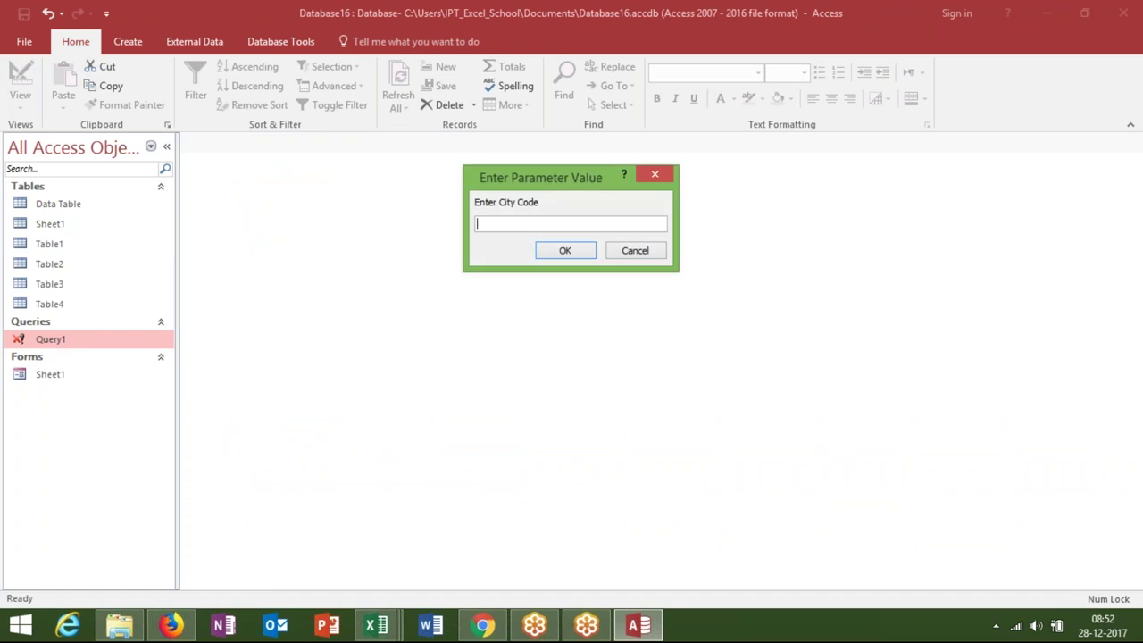
text(Delhi)
click(565, 251)
click(532, 391)
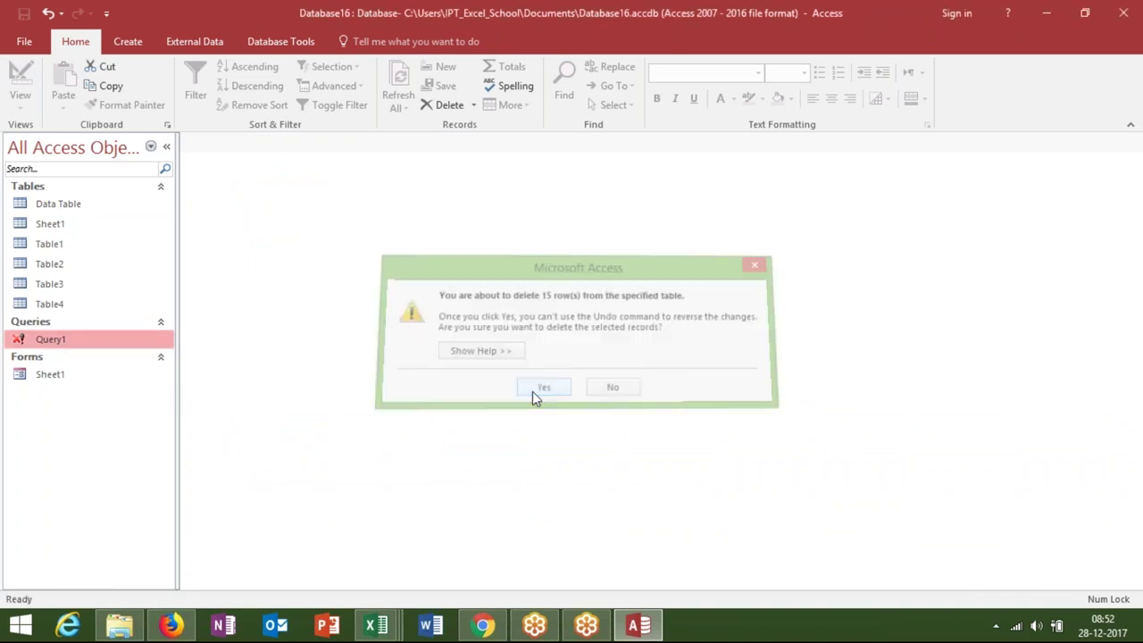
Reopen Query1 in Design view and prefix the criteria to read Like [Enter City Code].
right_click(76, 342)
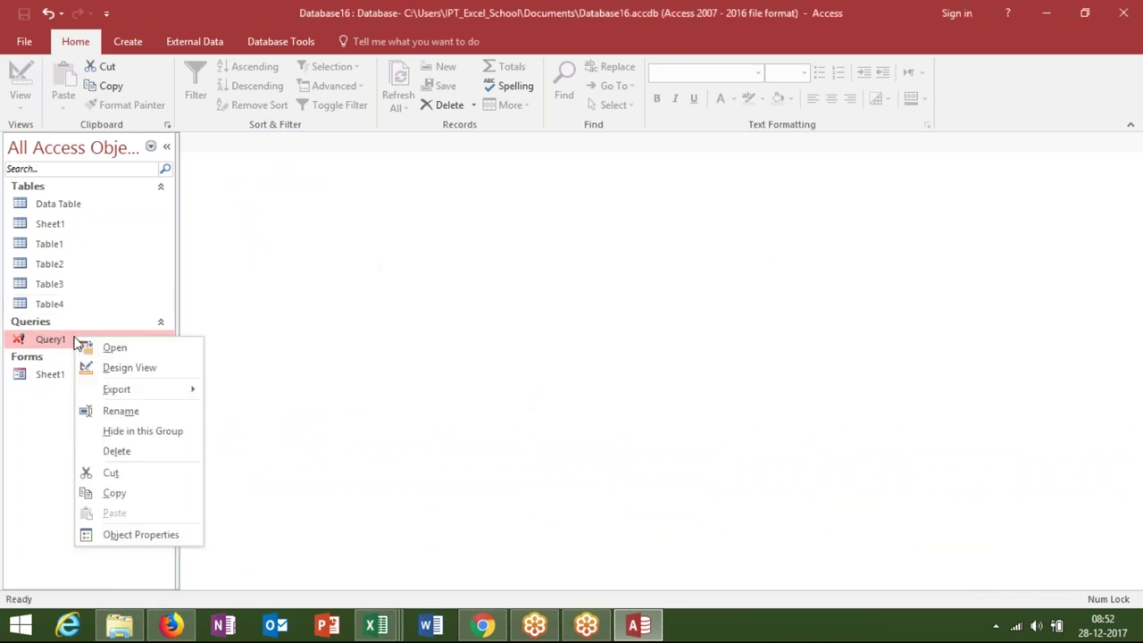
click(103, 367)
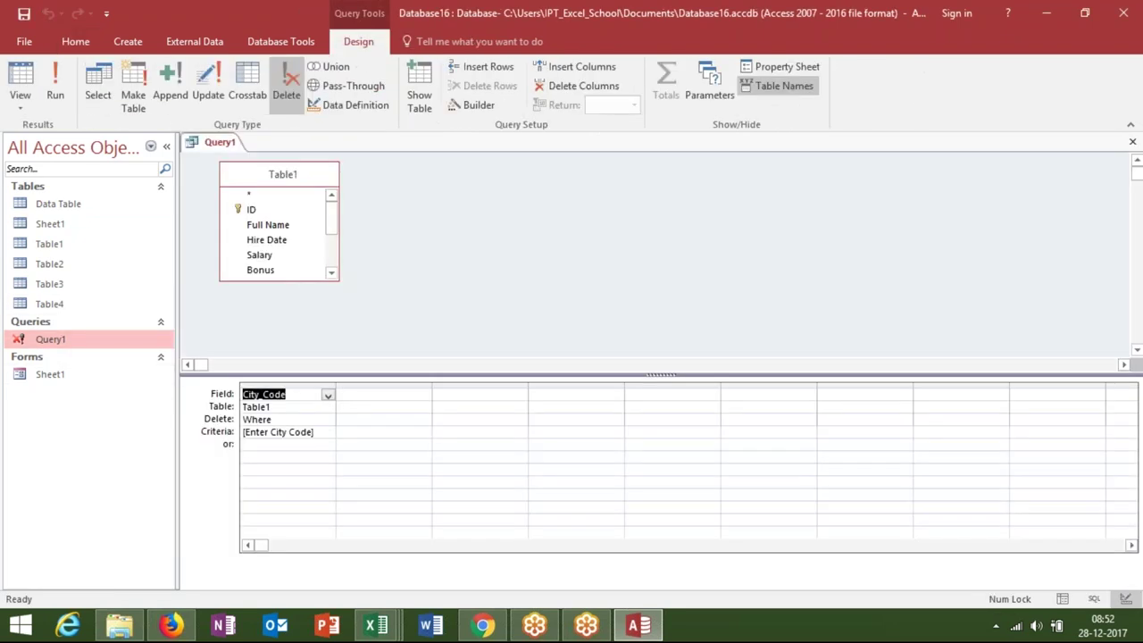
click(326, 433)
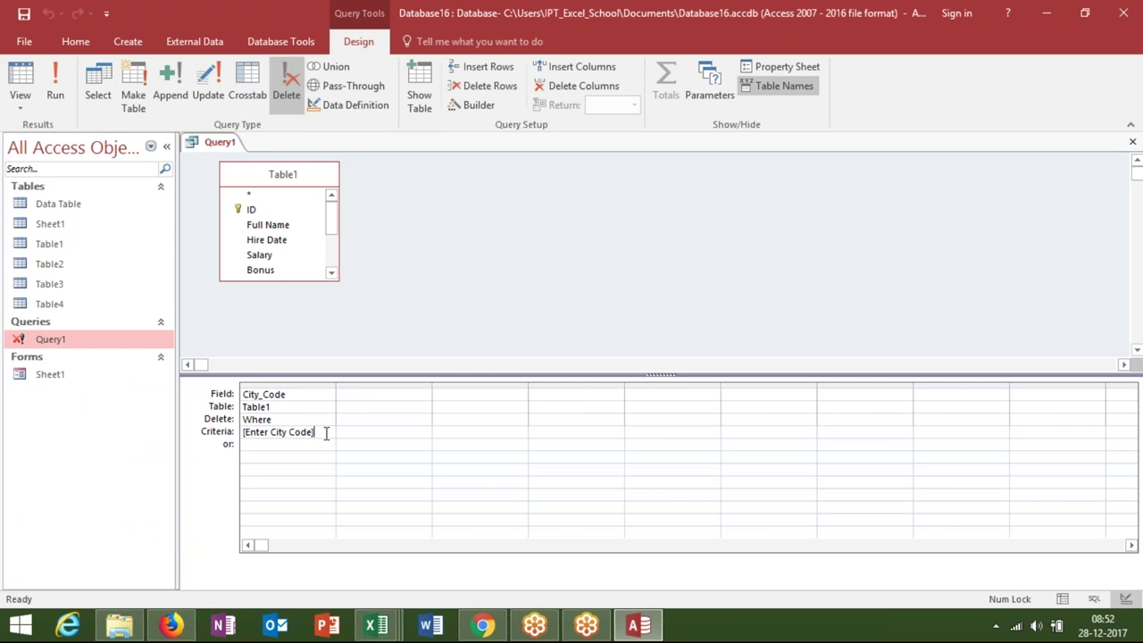
drag(314, 433, 207, 418)
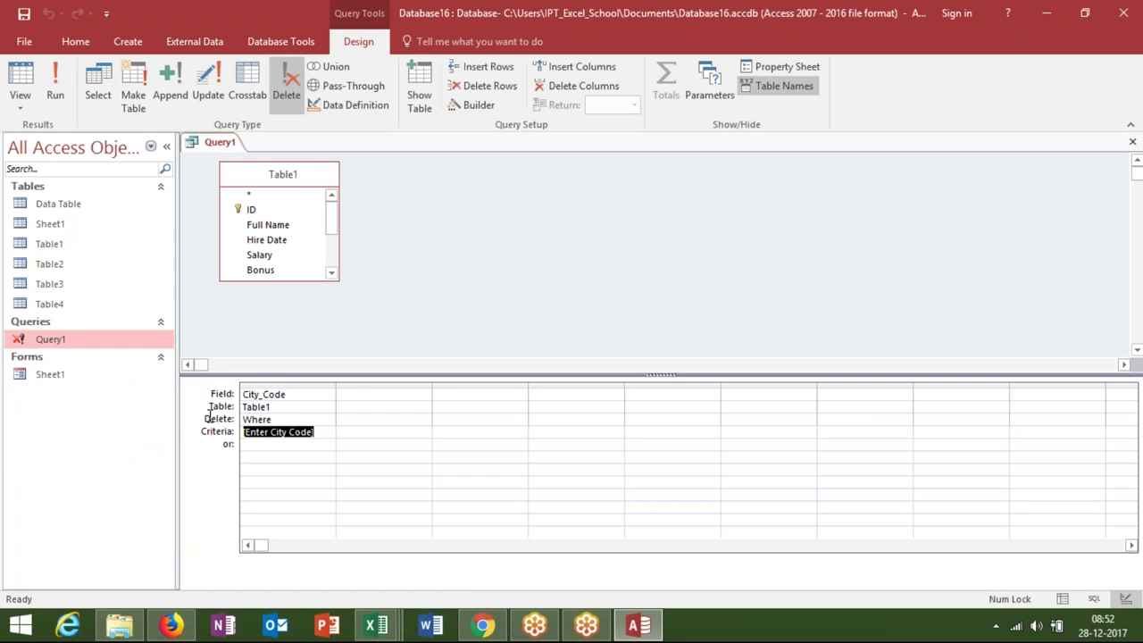
click(209, 416)
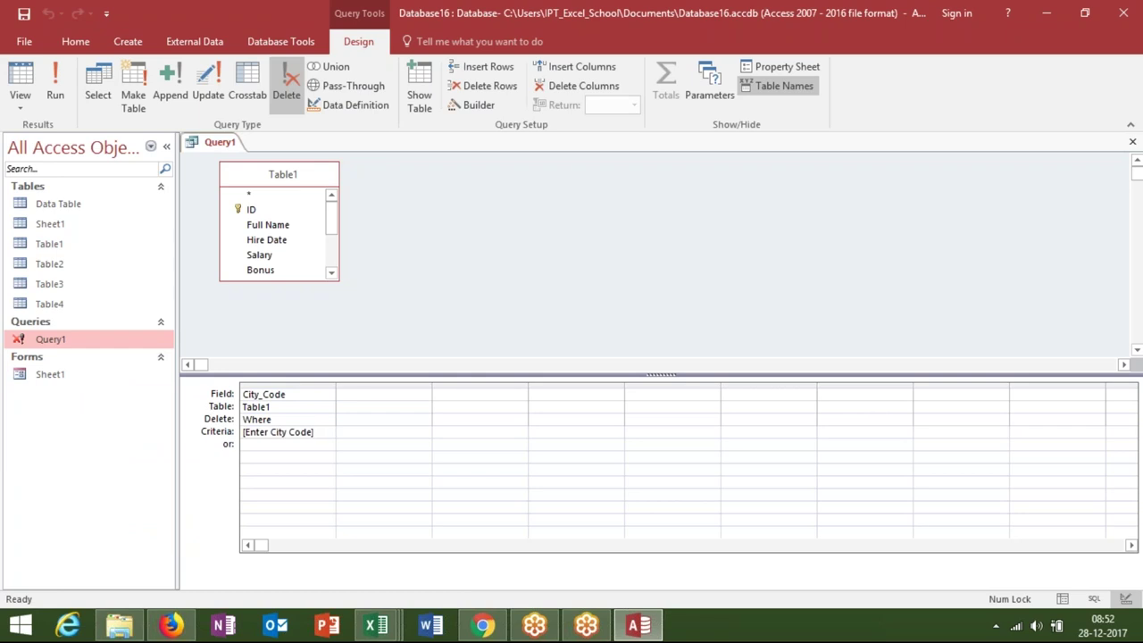
click(245, 433)
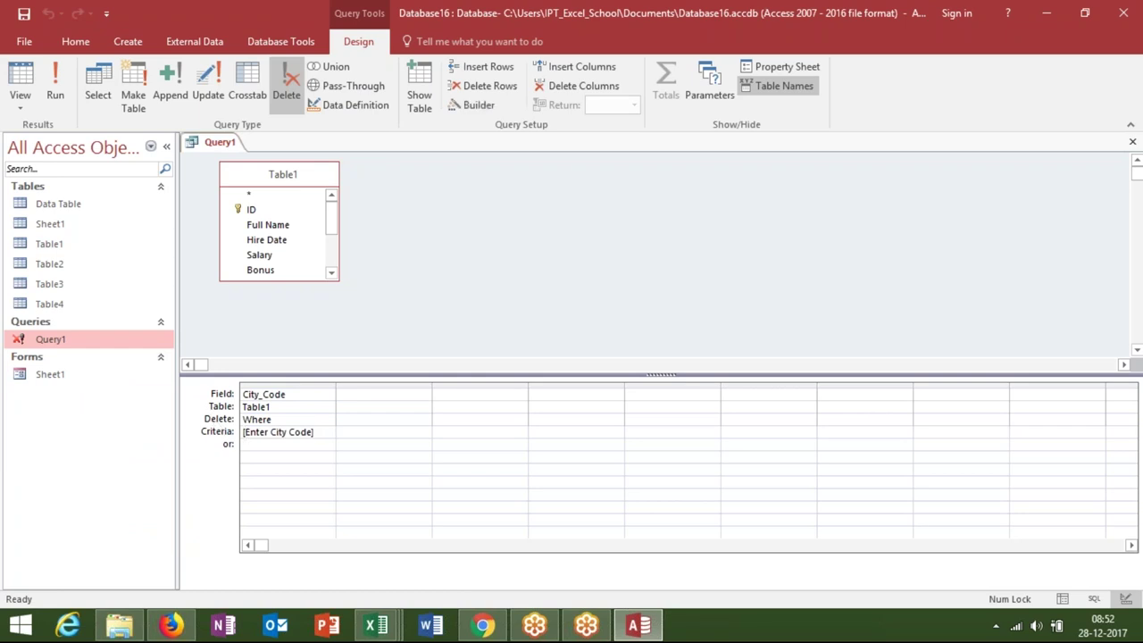
click(244, 432)
click(244, 432)
text(like)
click(278, 480)
Erase the Like [Enter City Code] criteria, leaving the Delete row on Where.
double_click(281, 433)
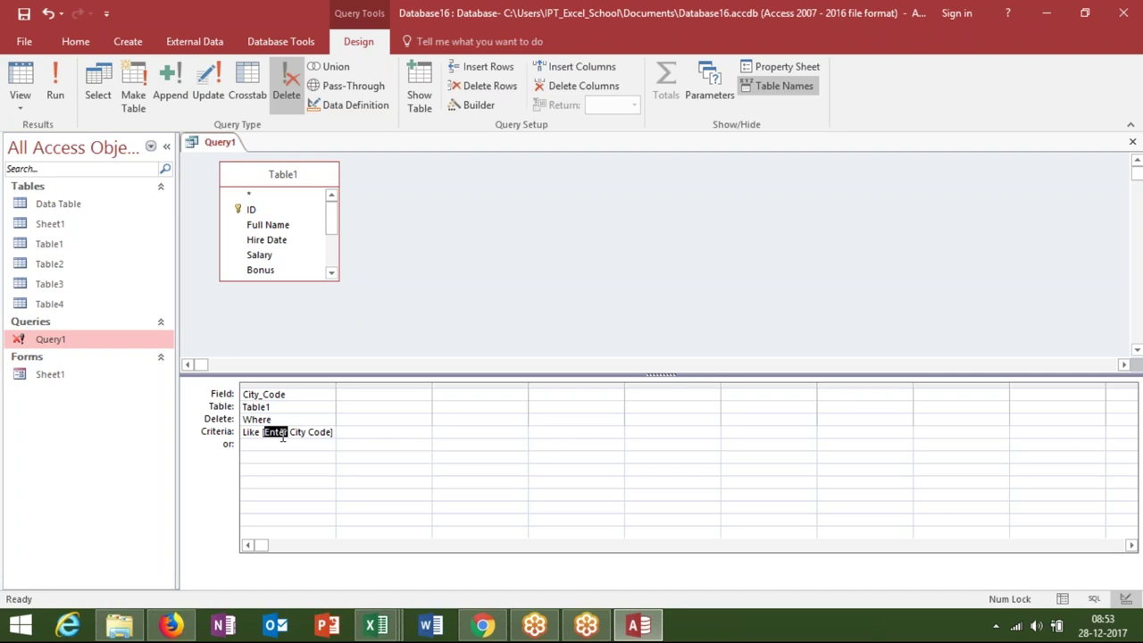
click(288, 419)
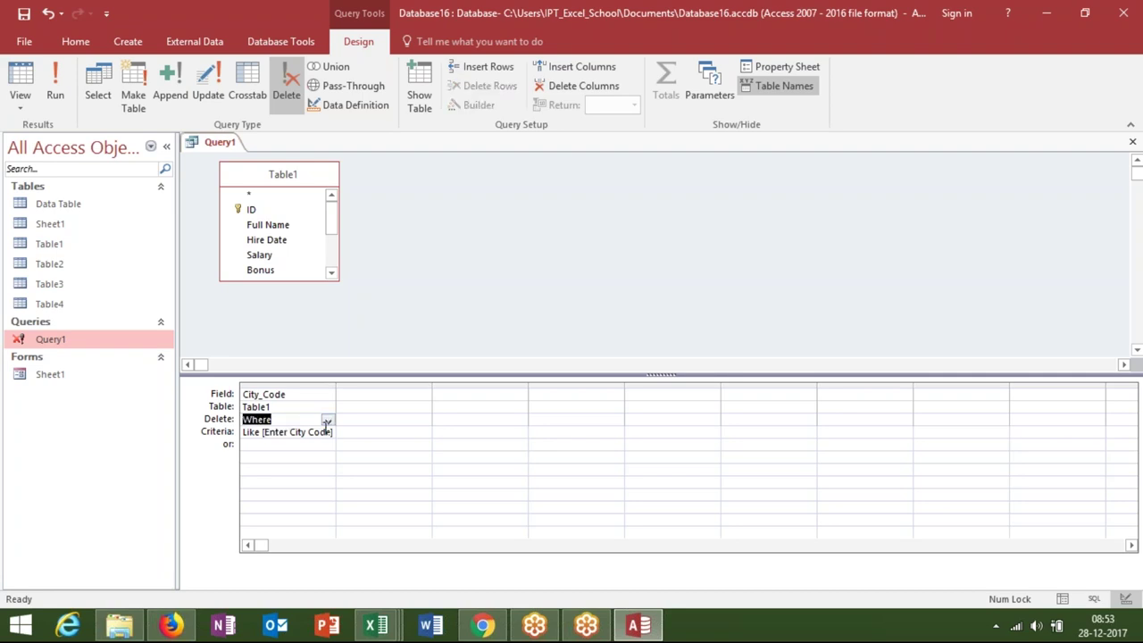
click(327, 421)
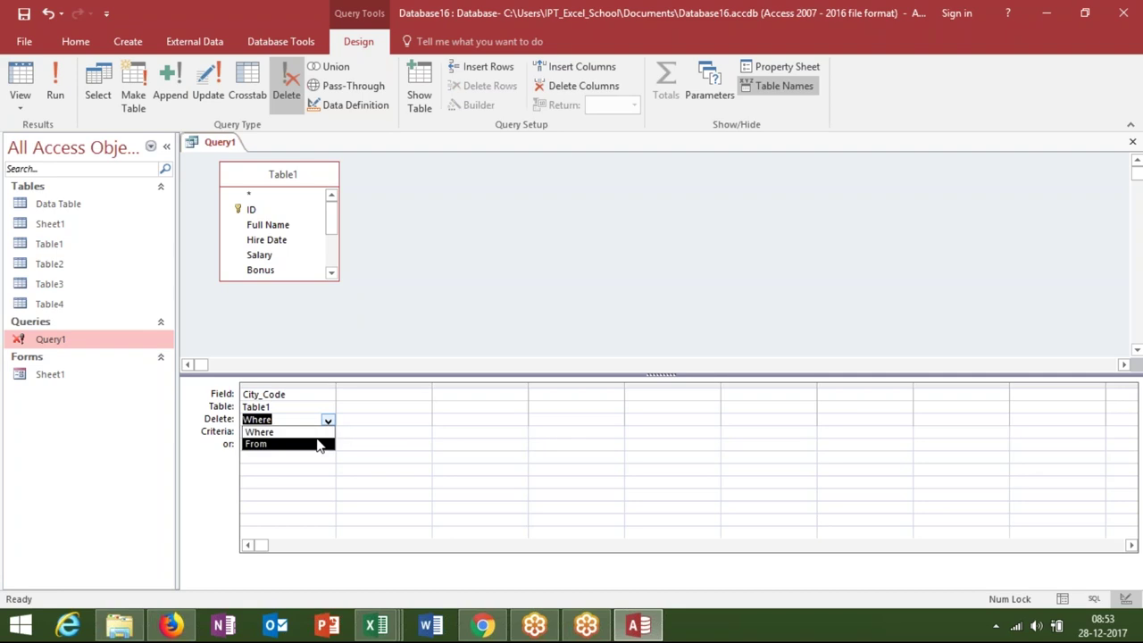
key(Escape)
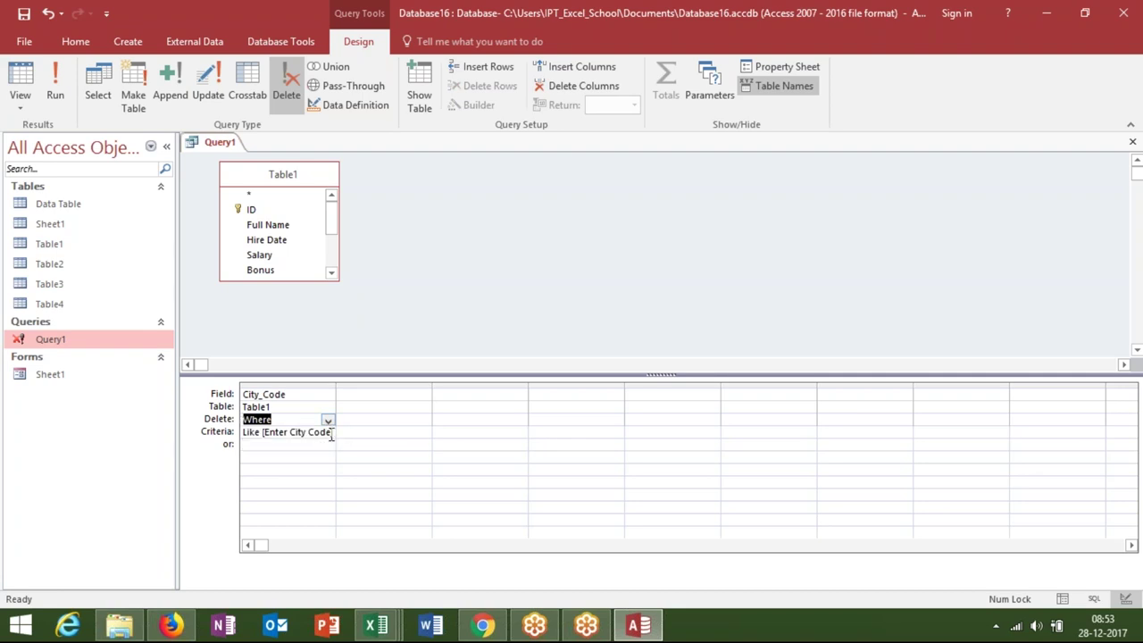
double_click(323, 432)
key(BackSpace)
key(BackSpace)
key(BackSpace)
key(BackSpace)
key(BackSpace)
key(BackSpace)
key(BackSpace)
key(BackSpace)
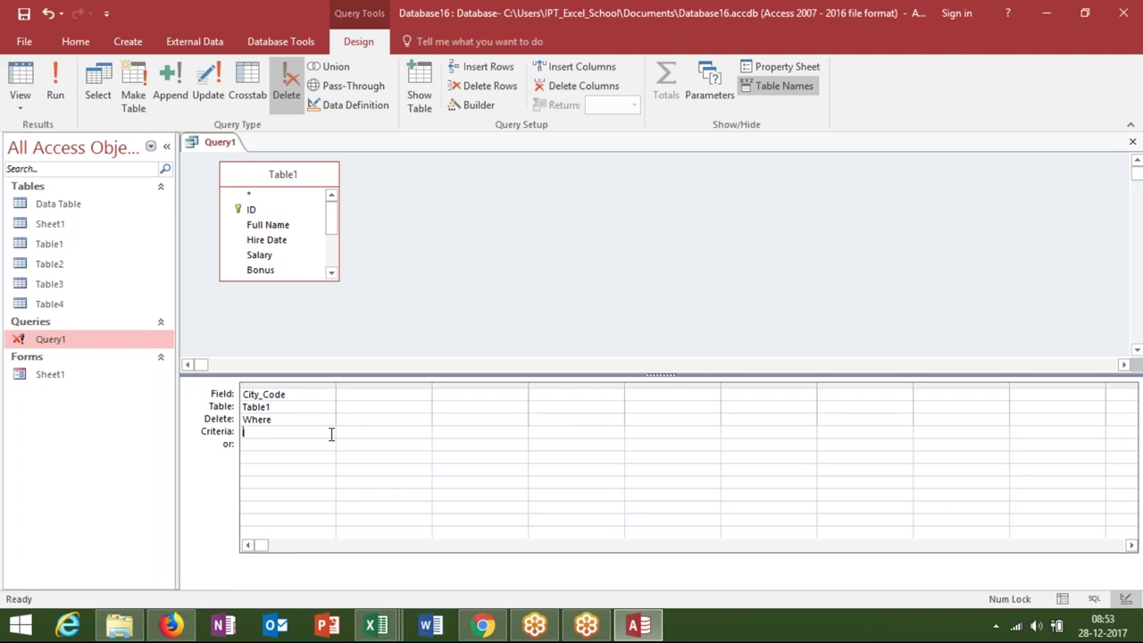
click(328, 420)
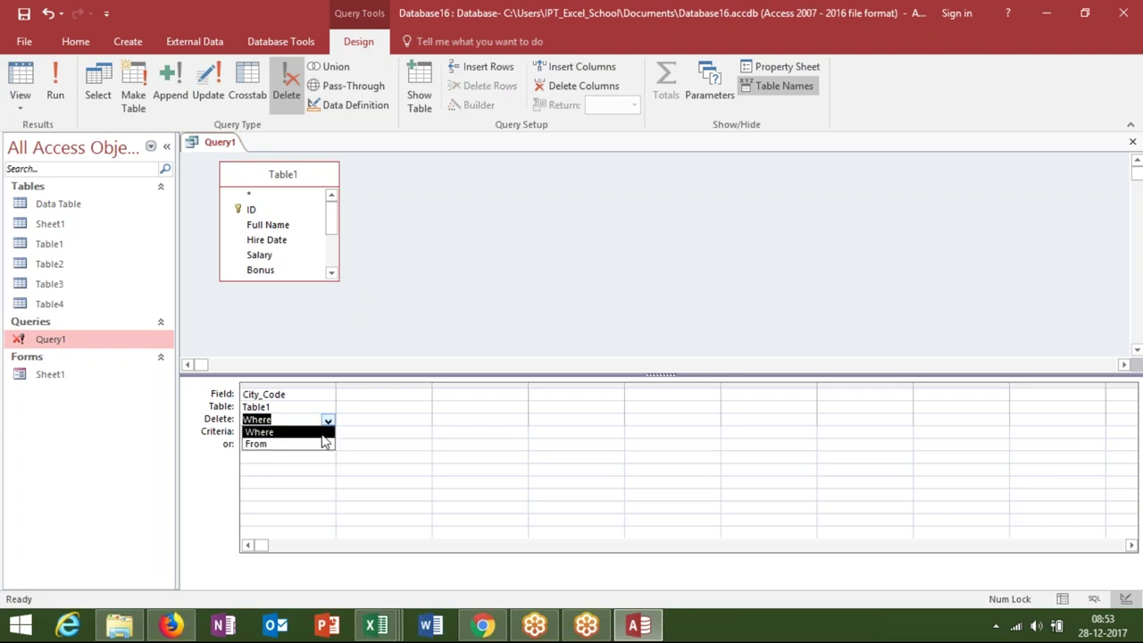
key(Escape)
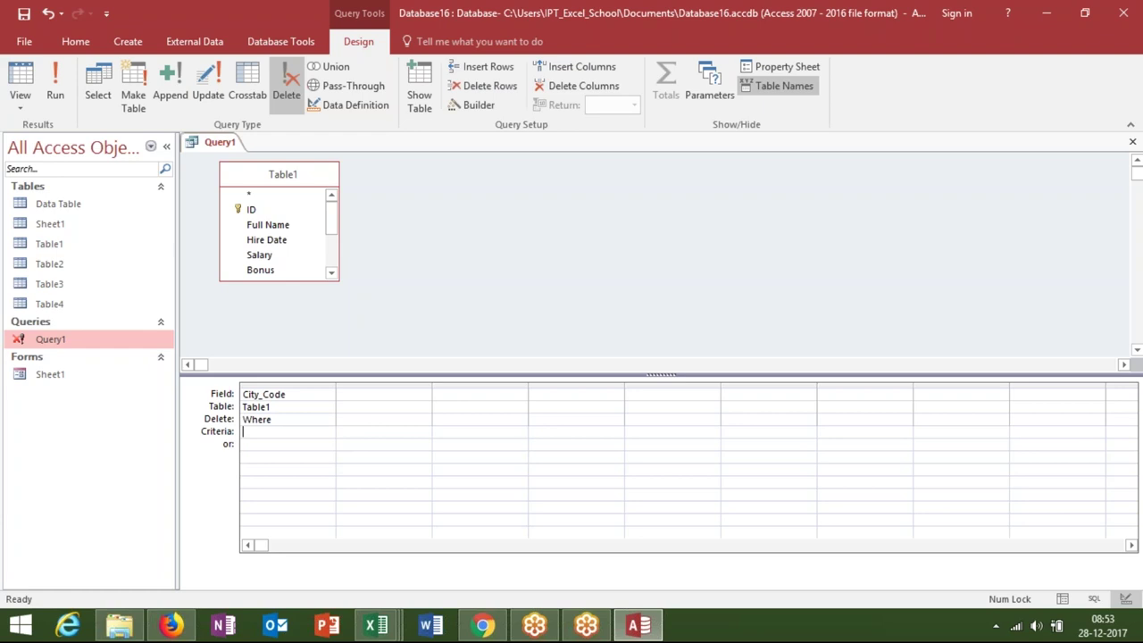
Replace the City_Code column with Table1's Salary field, keeping Delete set to Where.
click(291, 386)
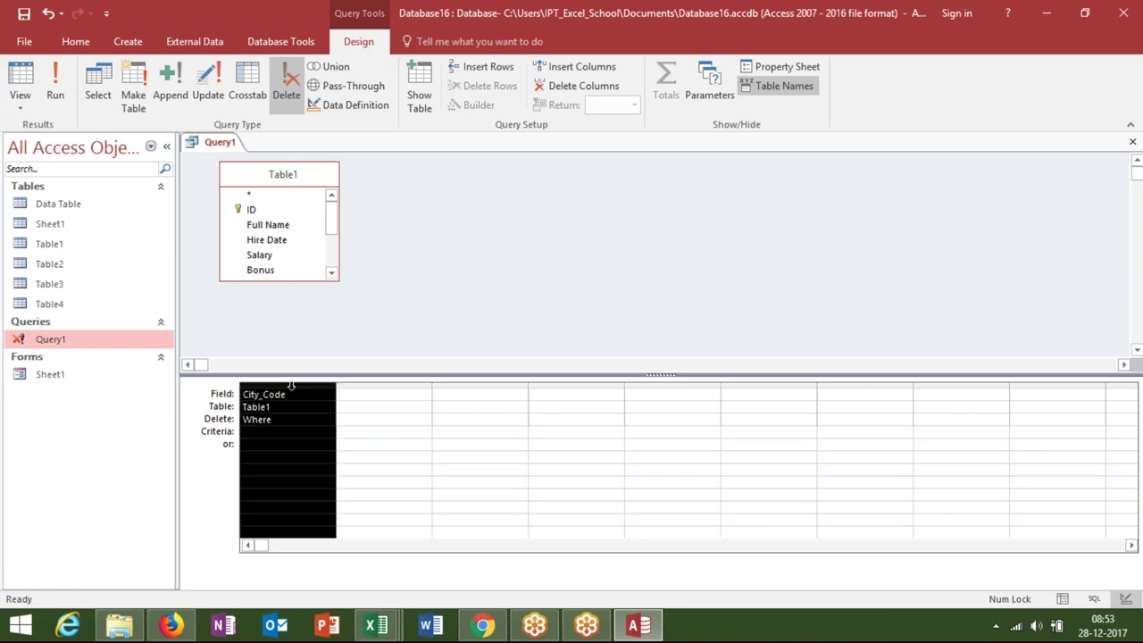
key(Delete)
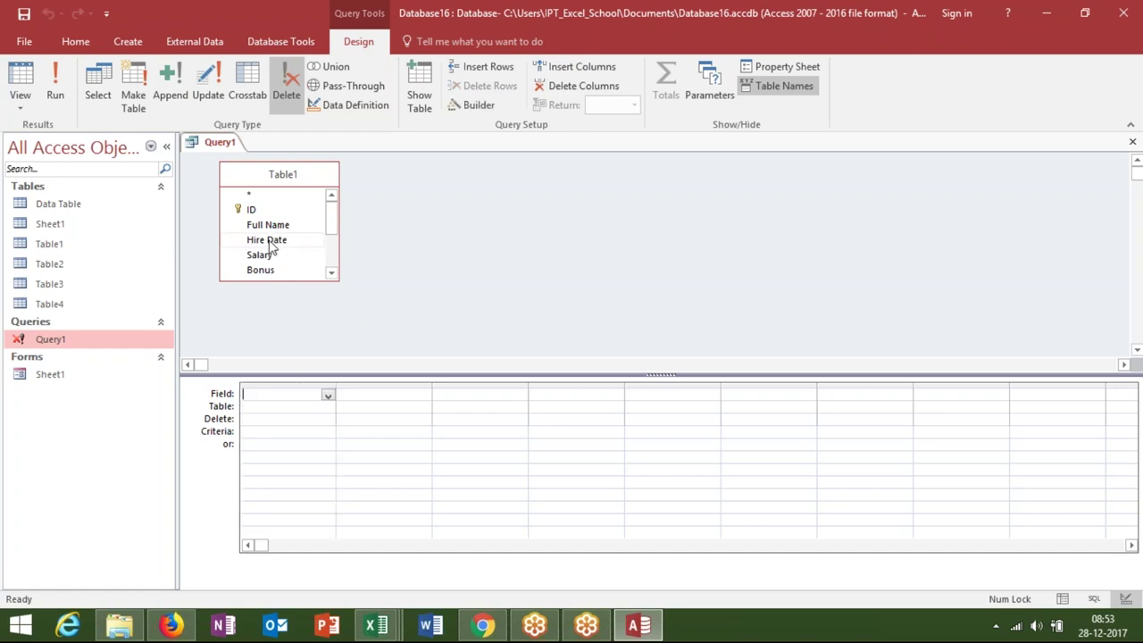
double_click(268, 255)
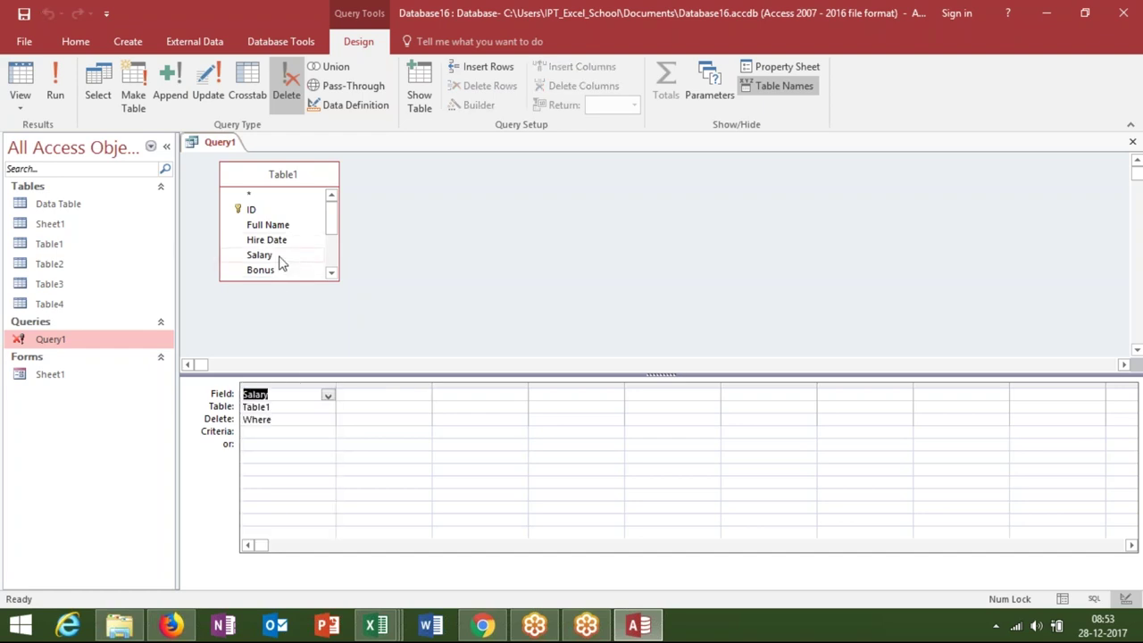
click(328, 422)
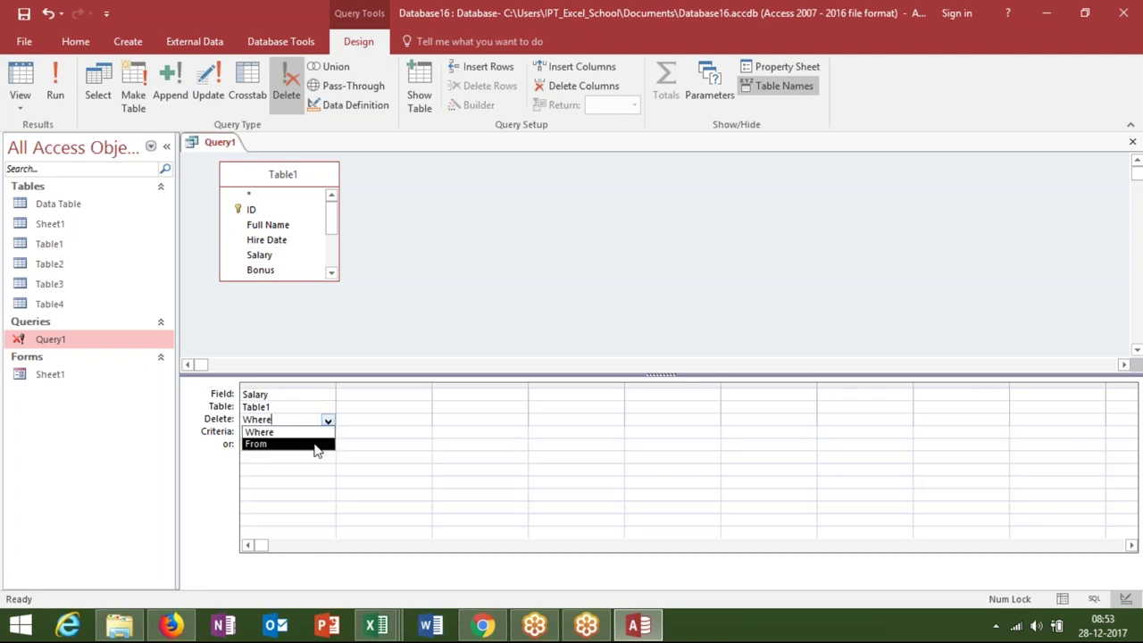
key(Escape)
key(Down)
key(Up)
key(Right)
key(Left)
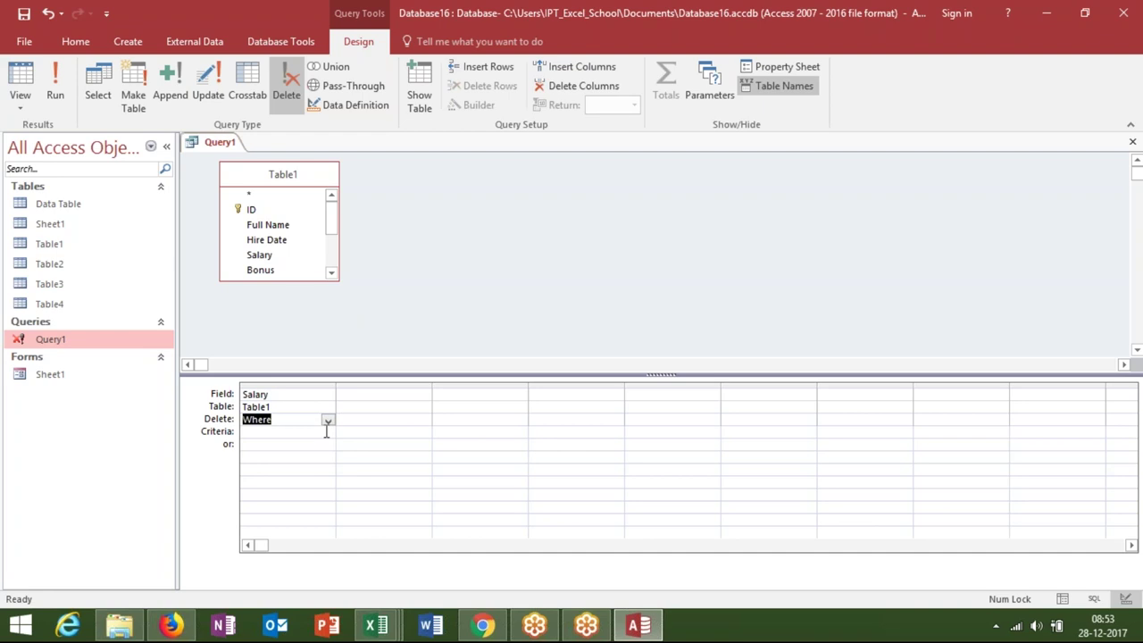
click(328, 420)
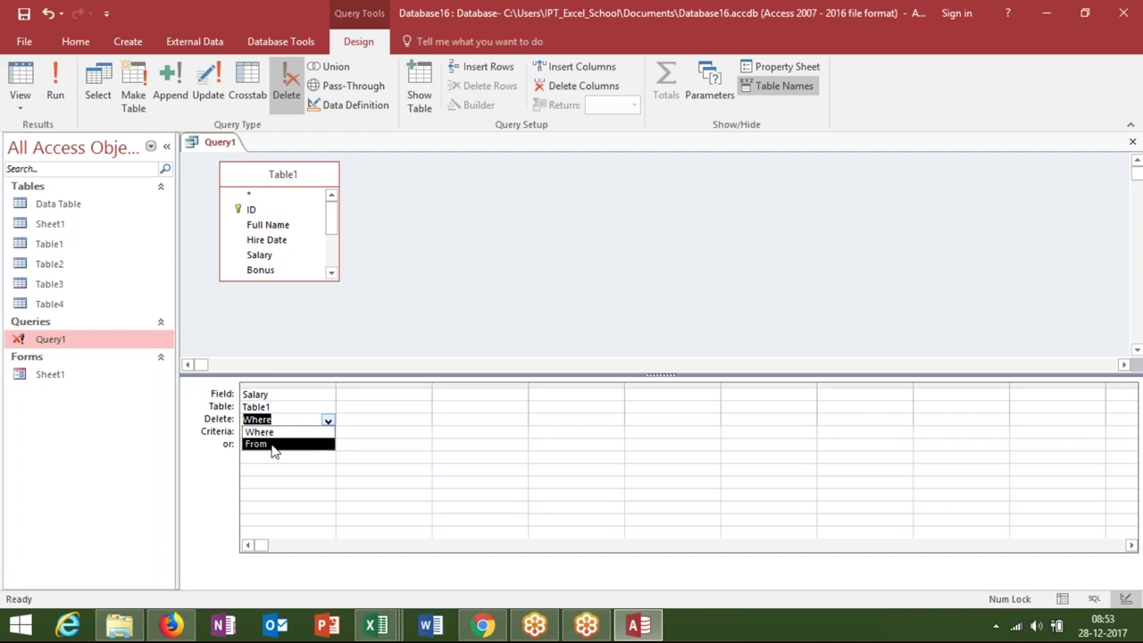
key(Escape)
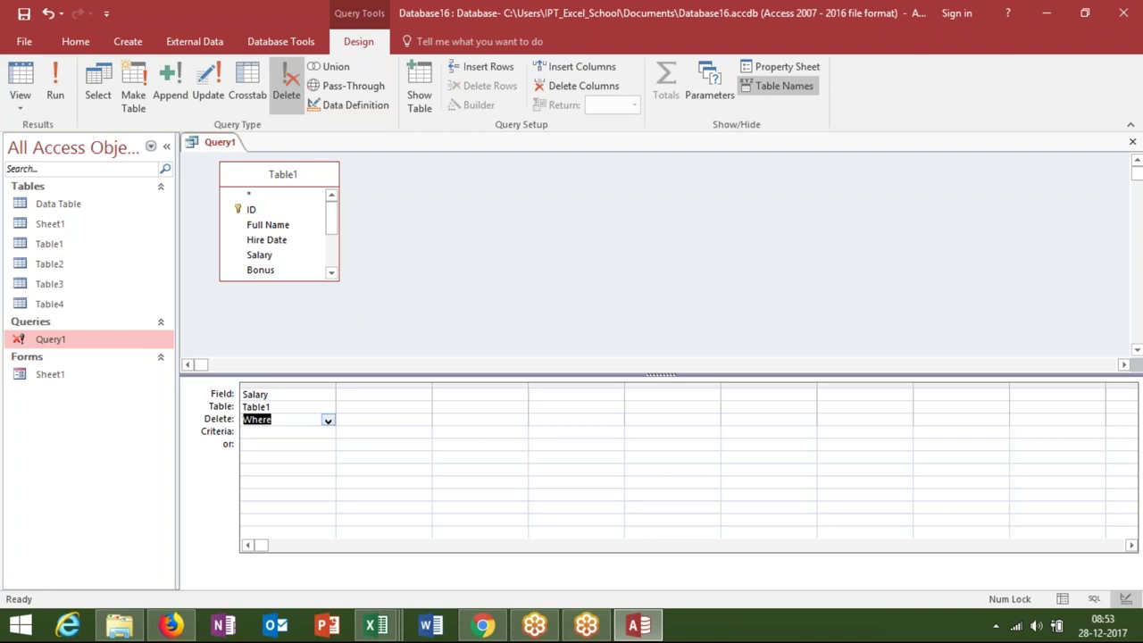
key(alt+Down)
key(Escape)
click(319, 426)
click(322, 419)
click(327, 420)
Close Query1's design and discard the unsaved Salary changes.
key(Escape)
click(1132, 143)
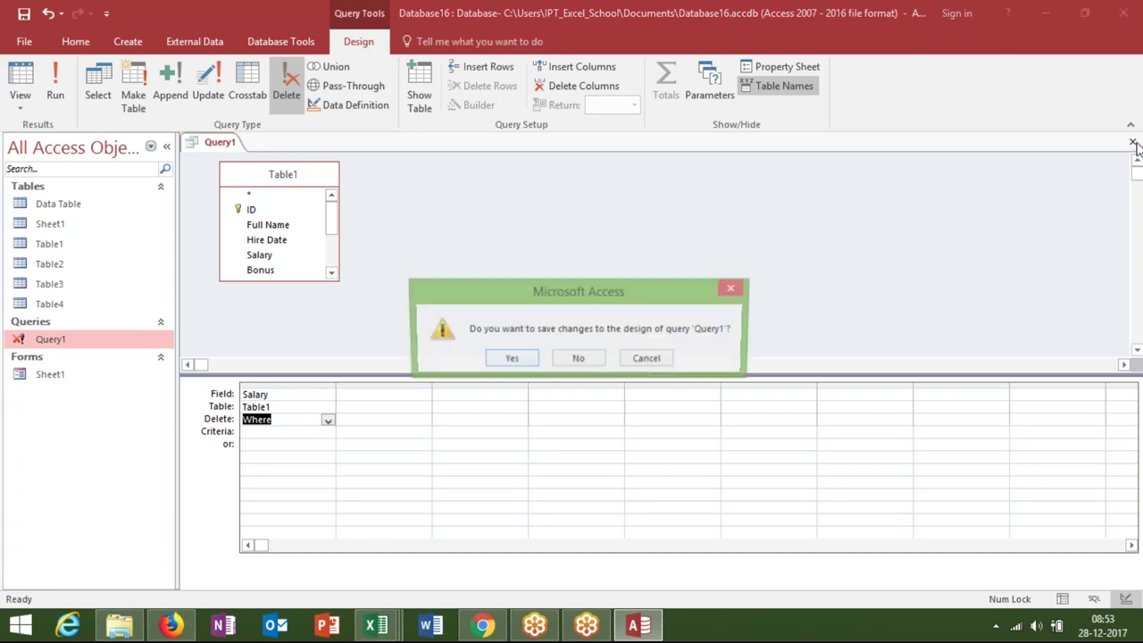
click(574, 360)
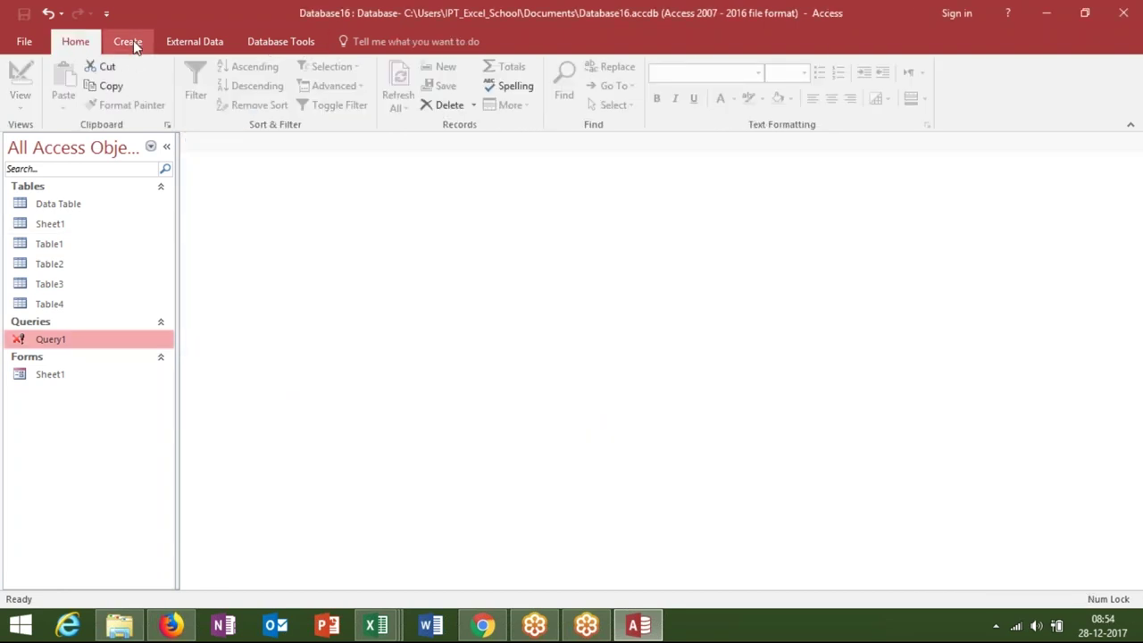
click(128, 42)
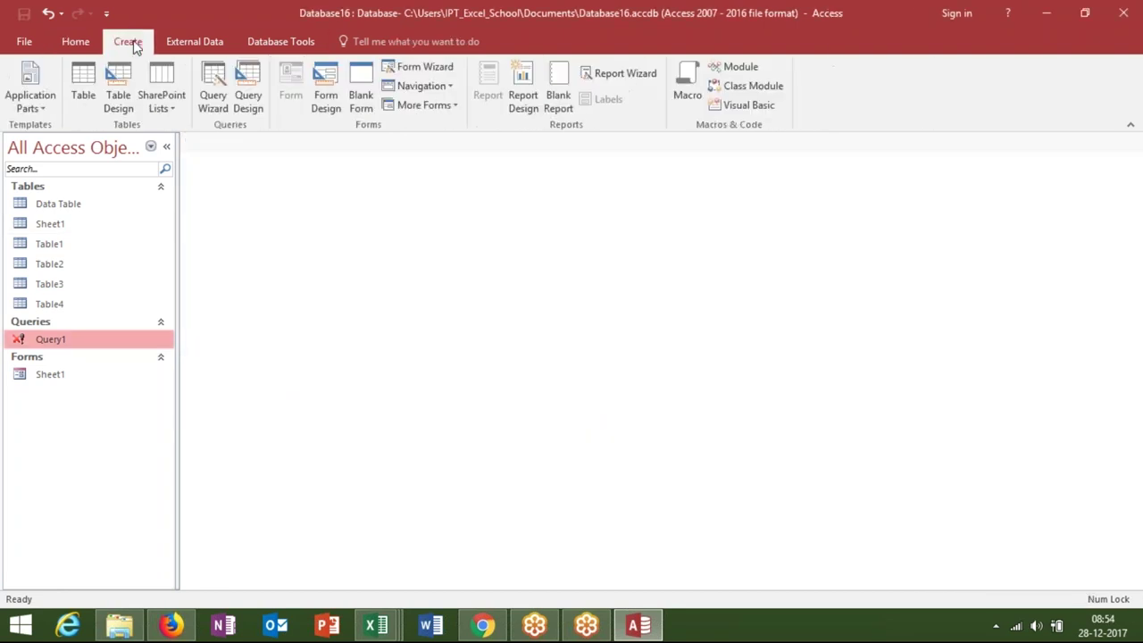
click(248, 100)
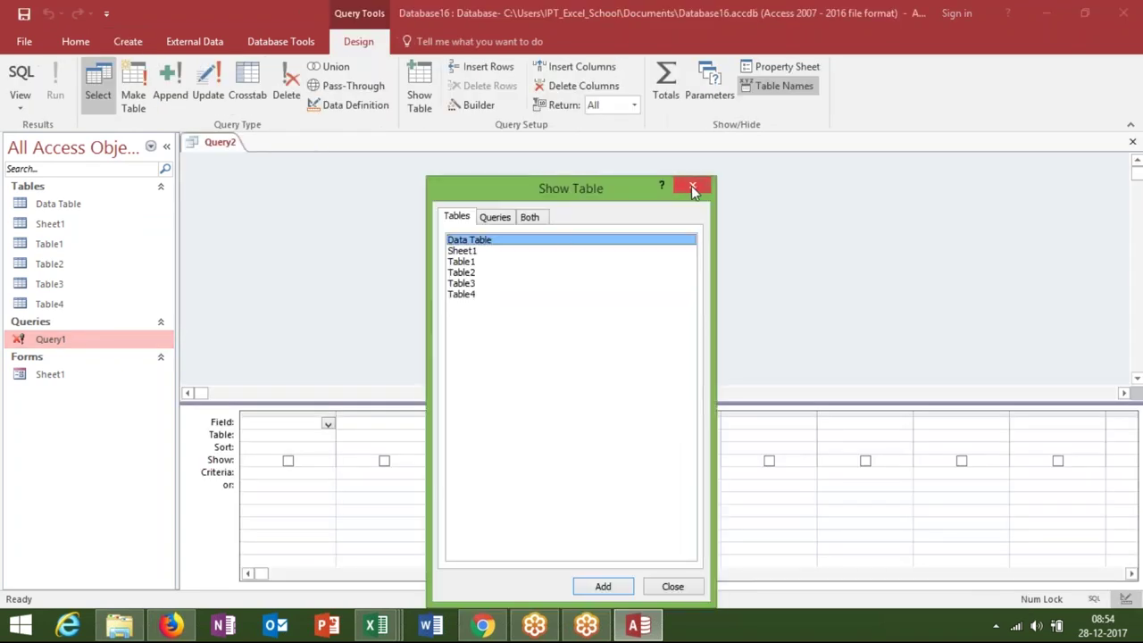
click(692, 186)
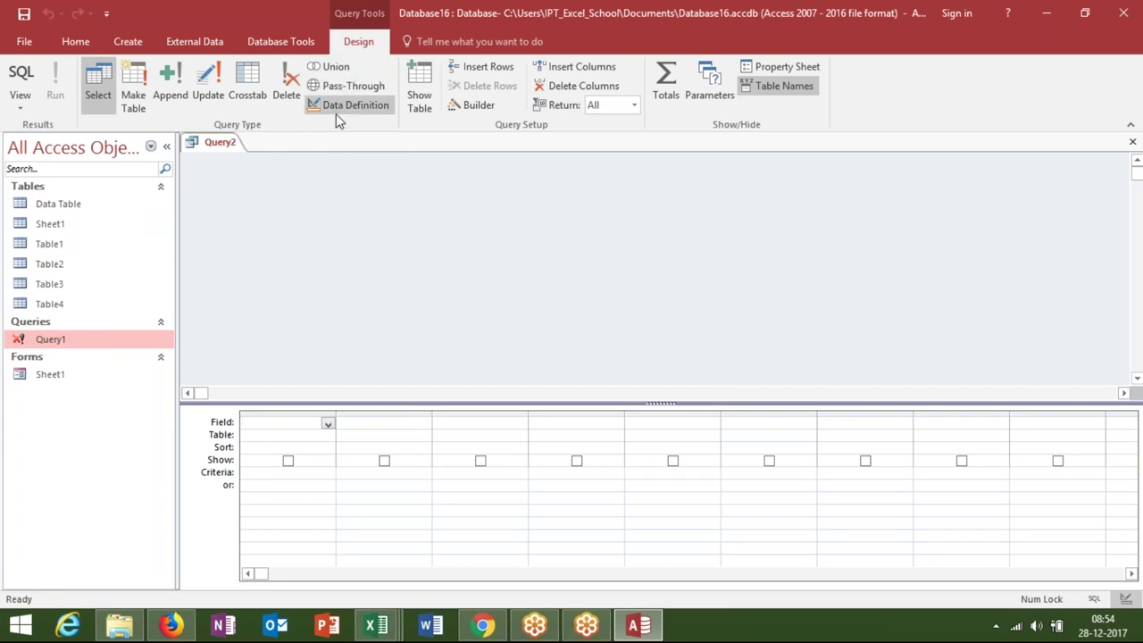
click(336, 107)
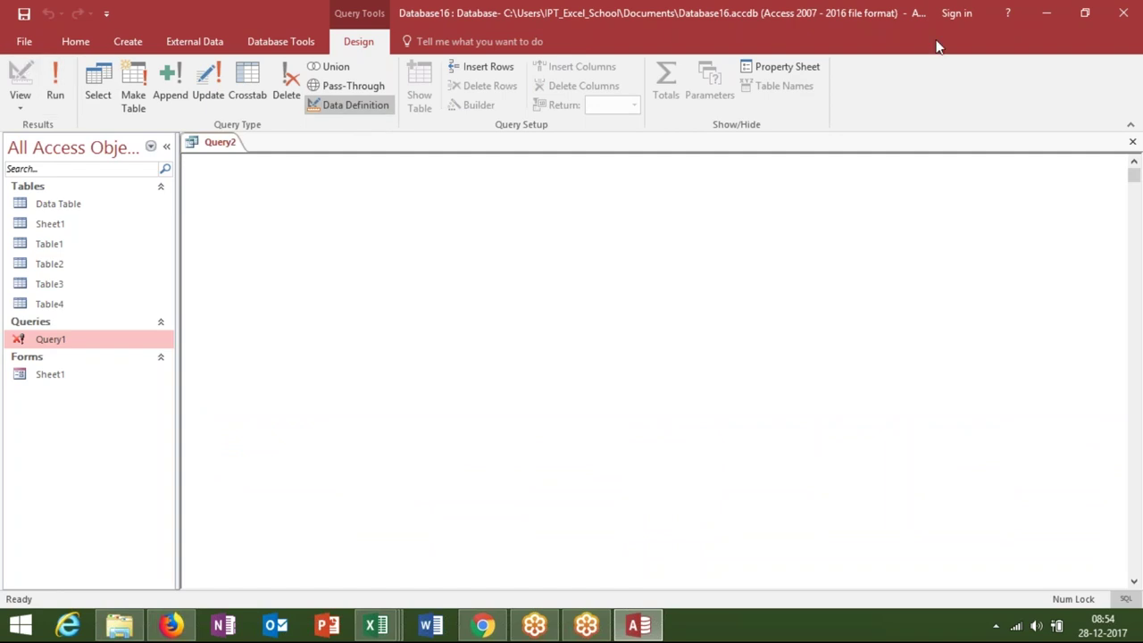
click(1132, 143)
click(586, 355)
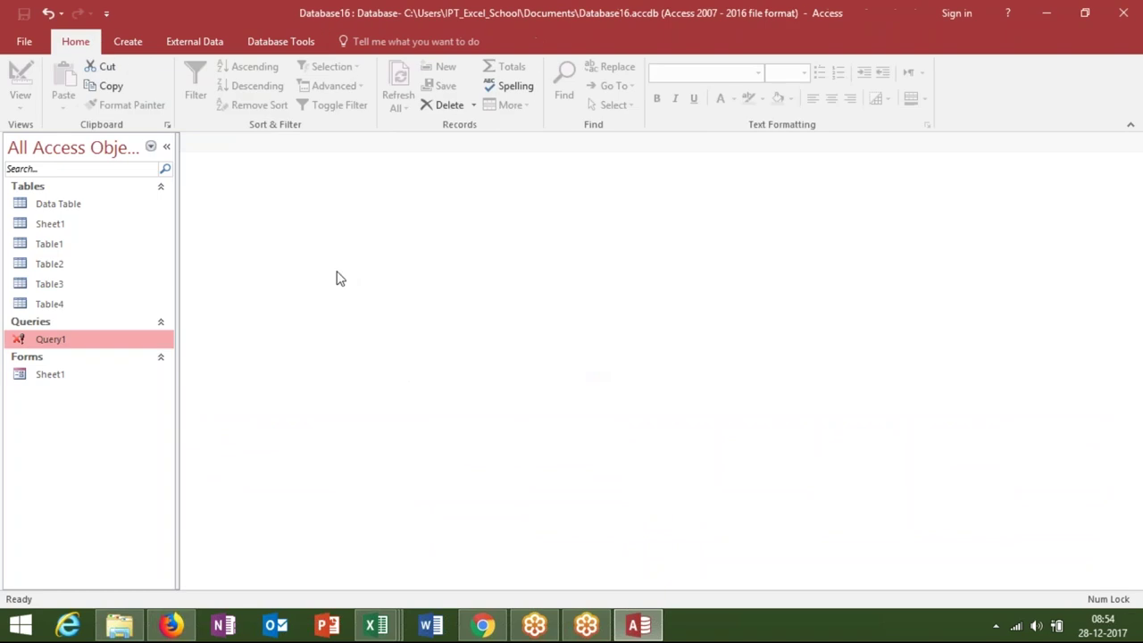
Select the Find Unmatched Query Wizard in the New Query list, then cancel.
click(146, 43)
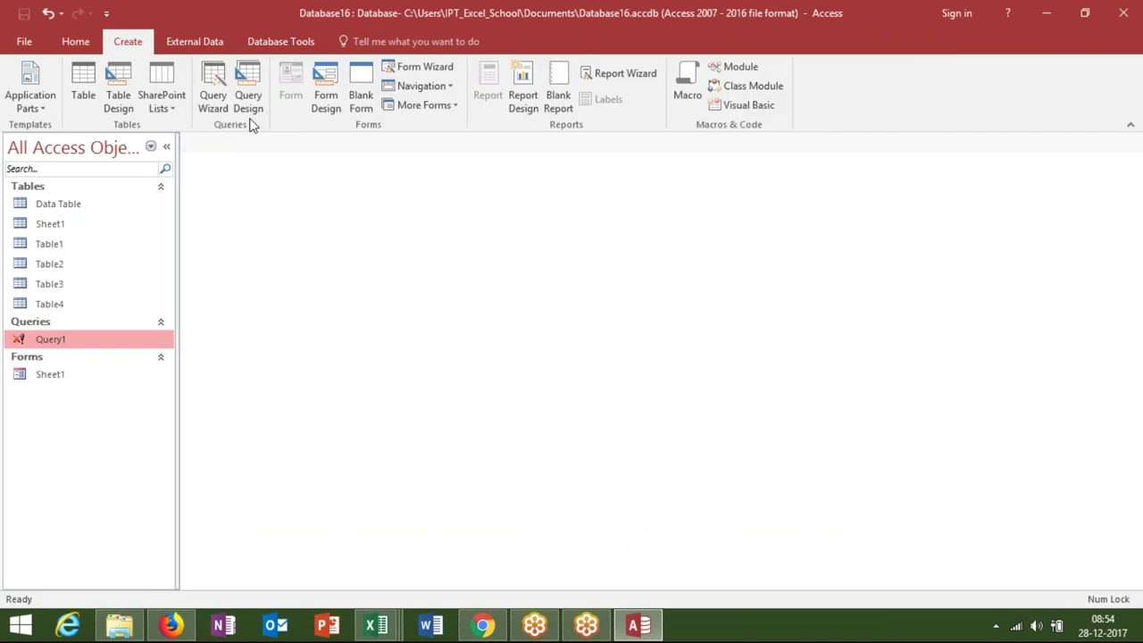
click(220, 114)
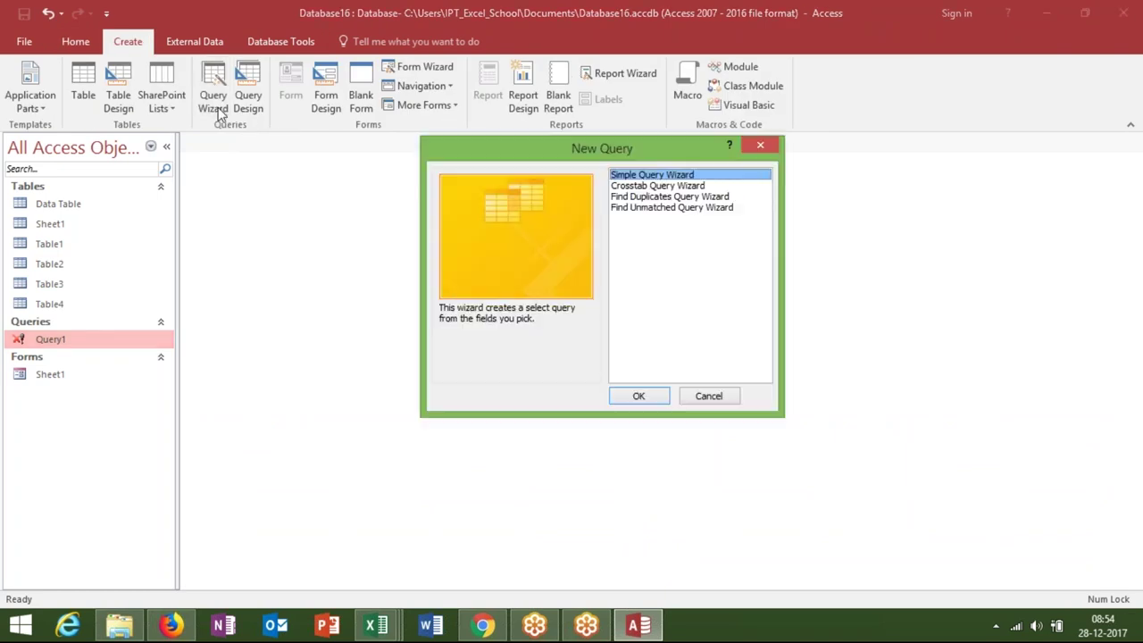
click(638, 212)
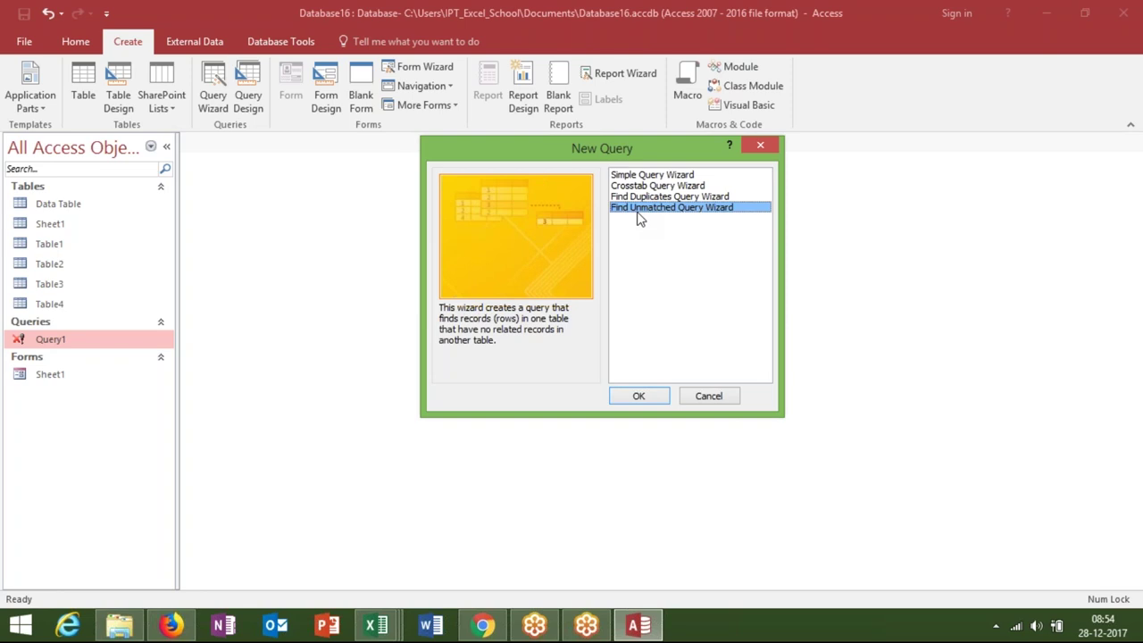
click(709, 396)
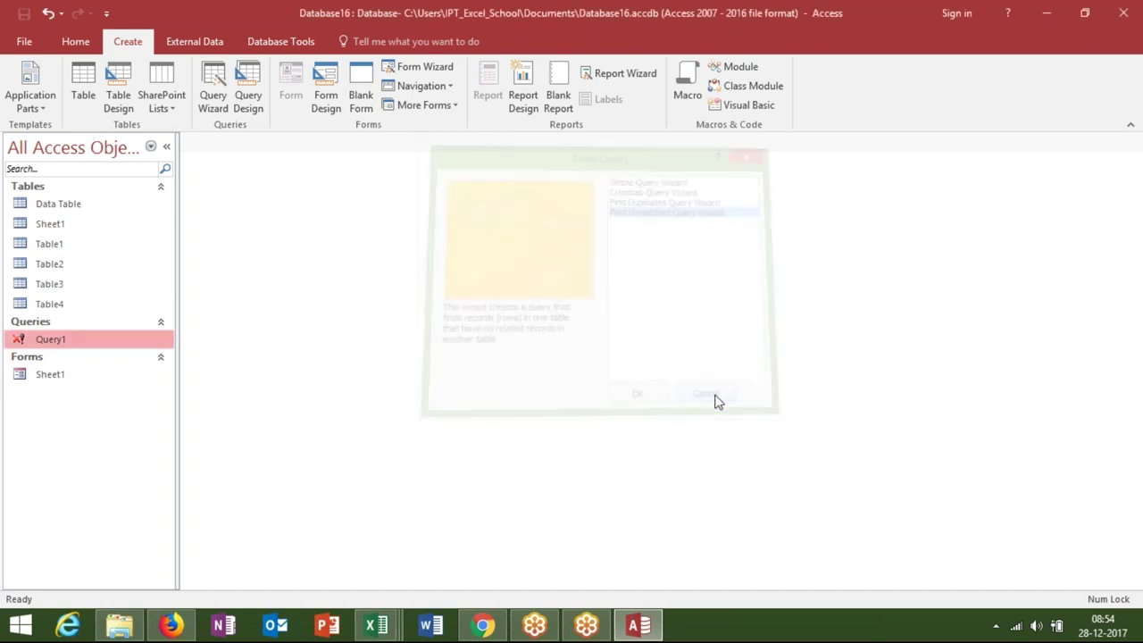
With Table1 selected, review the Crosstab and Find Unmatched wizard descriptions, then cancel again.
click(66, 245)
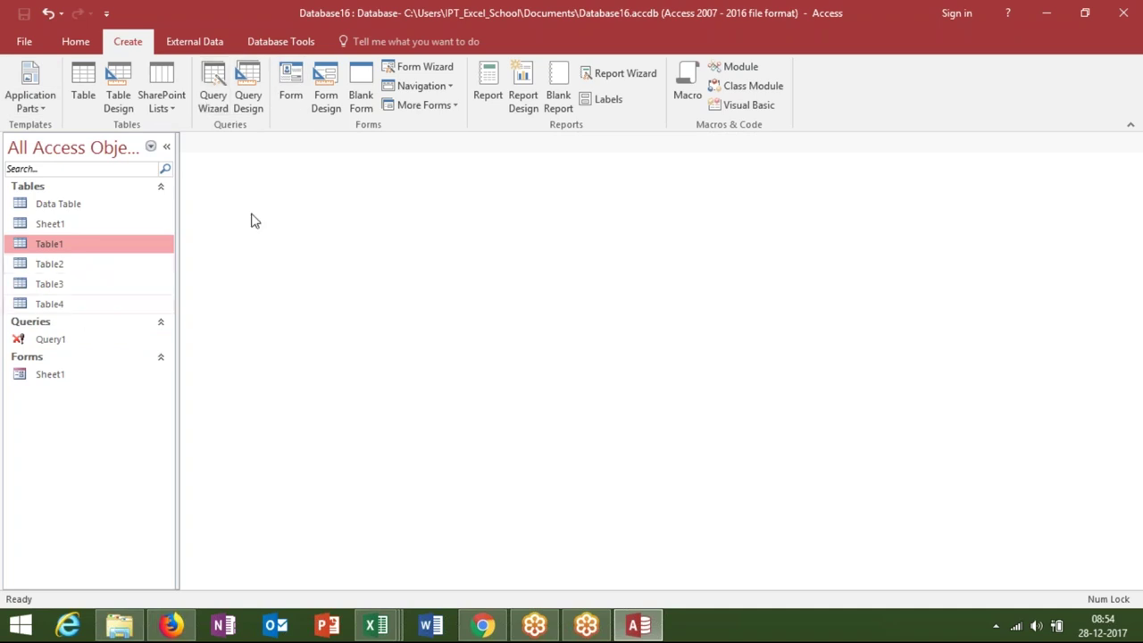
click(226, 109)
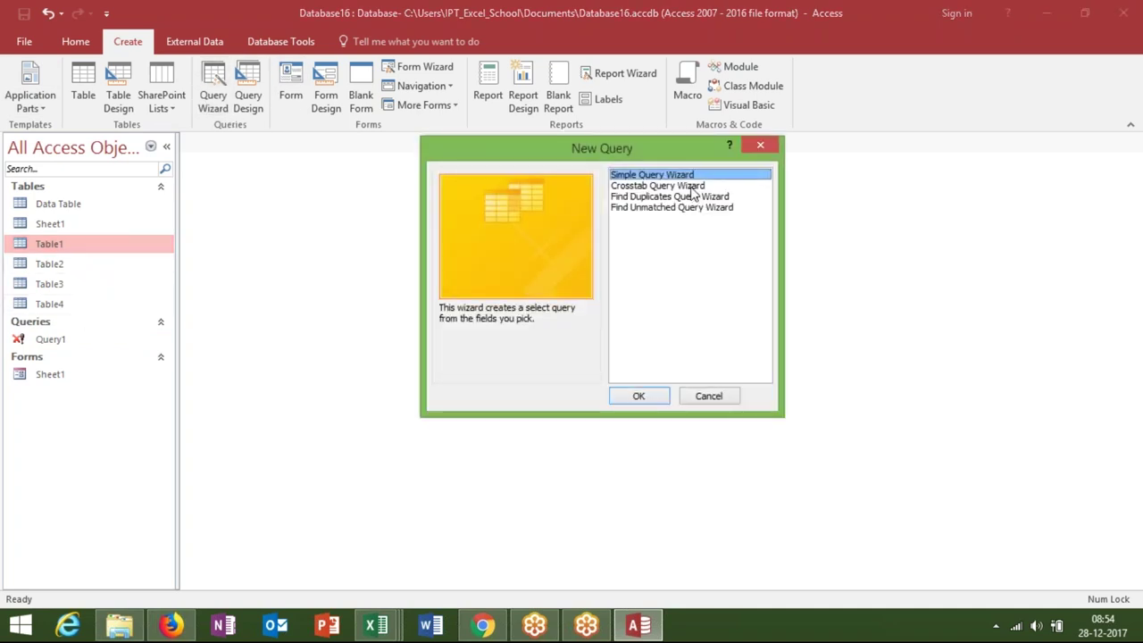
click(692, 185)
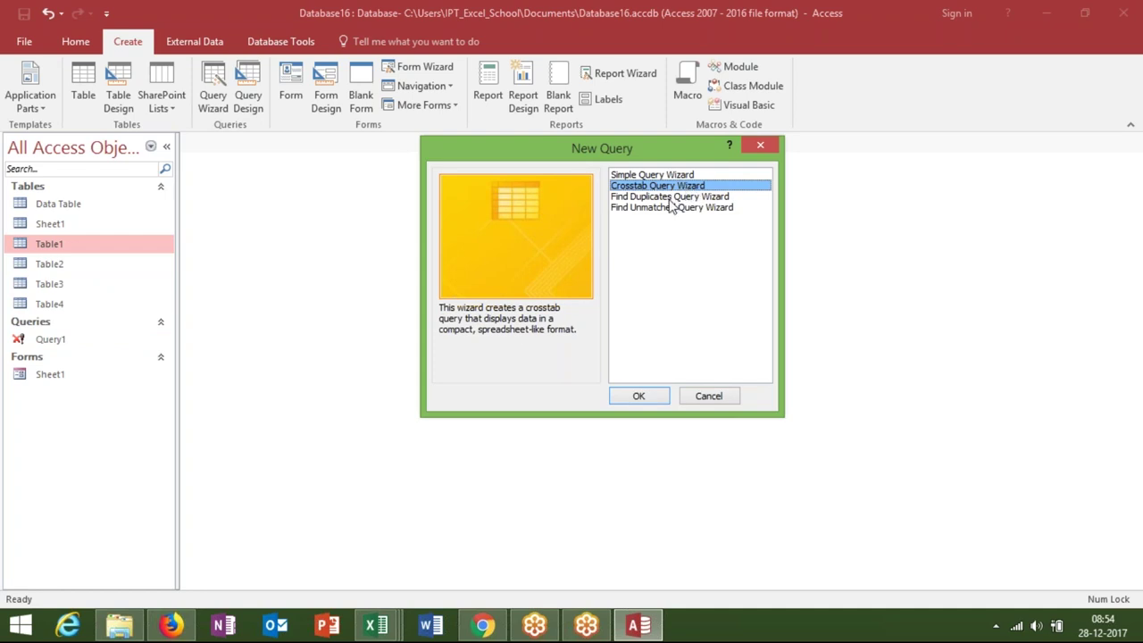
click(670, 207)
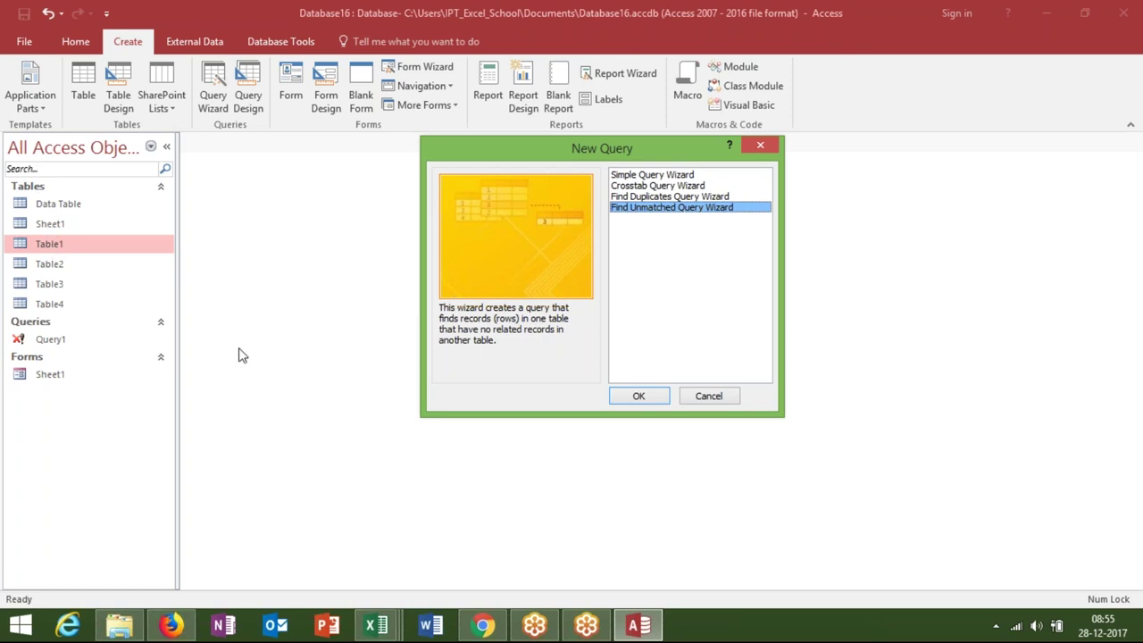
click(719, 398)
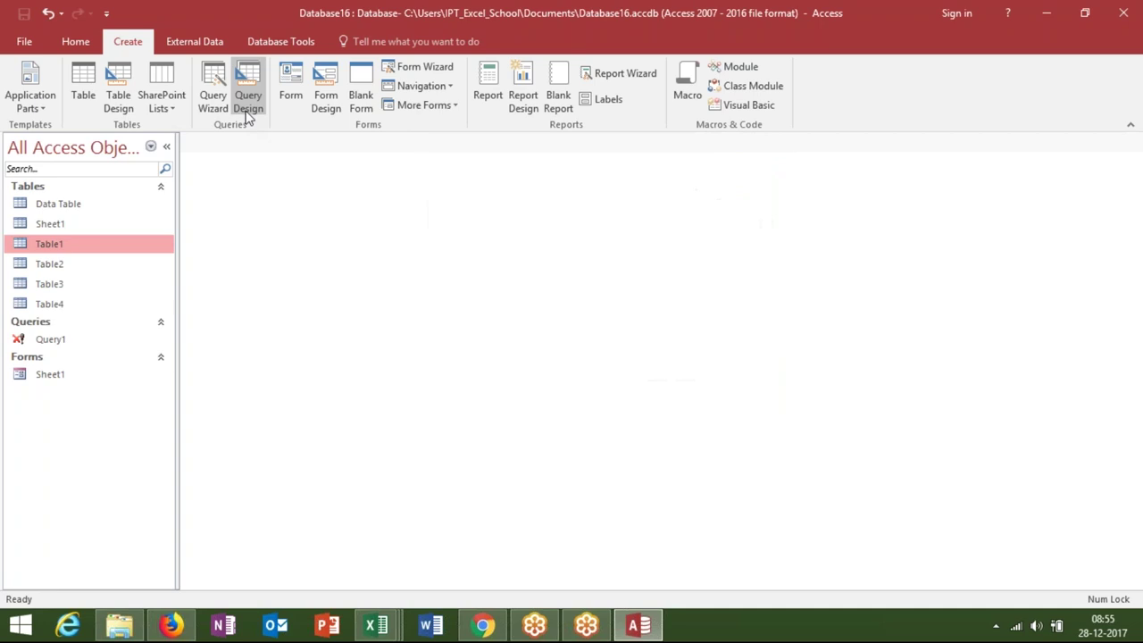
Start a blank Query2 design with no tables, make it a Union query, and glance at its properties.
click(244, 107)
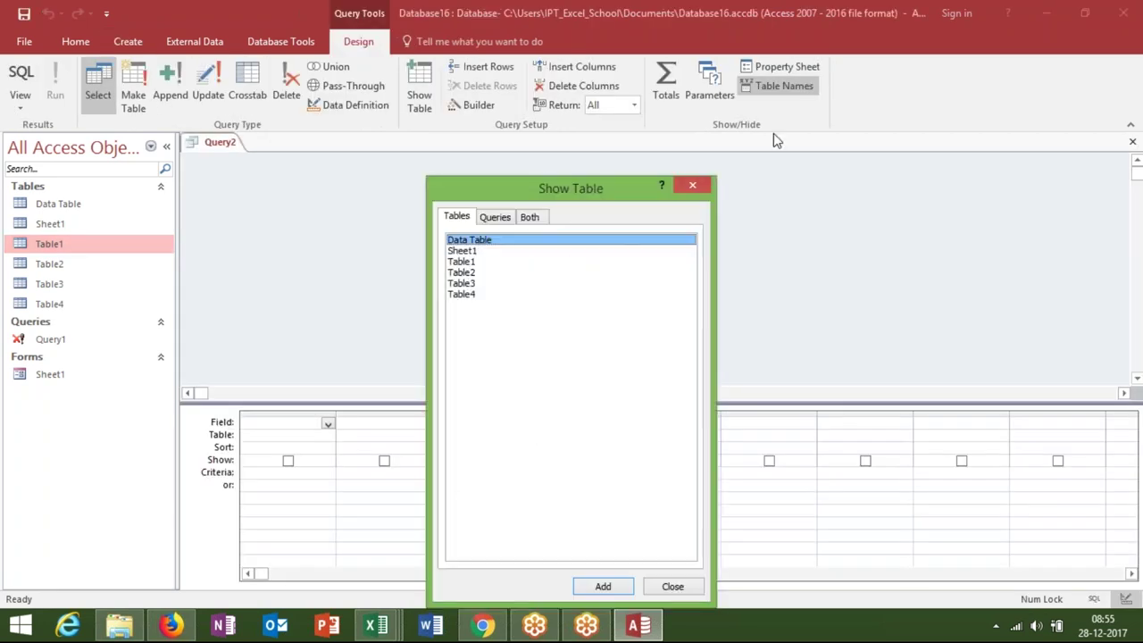
click(695, 183)
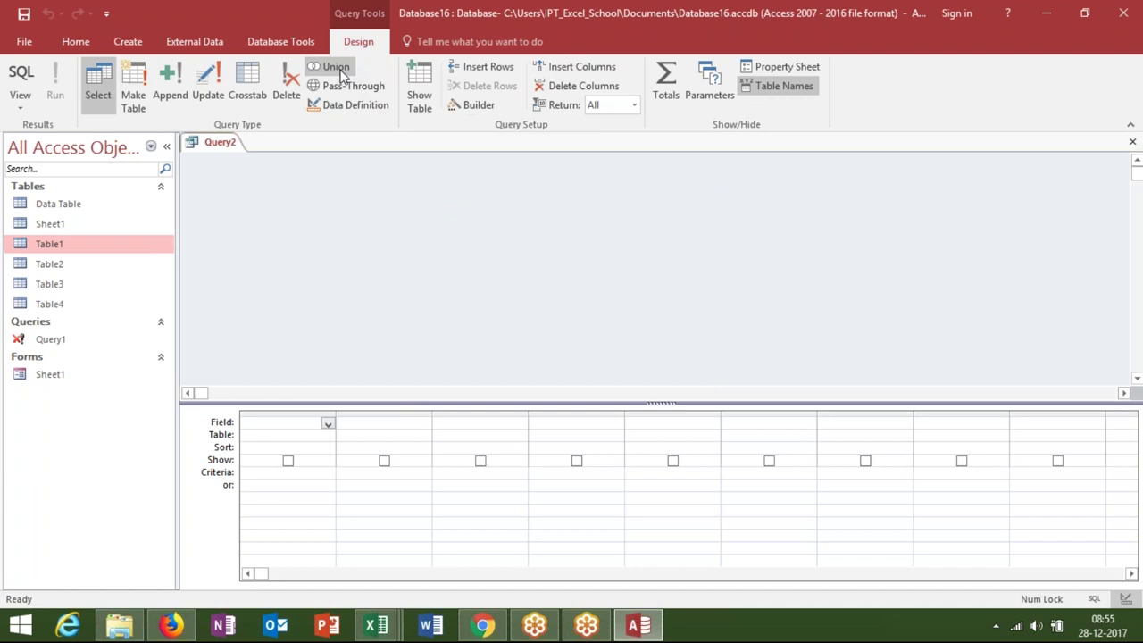
click(342, 71)
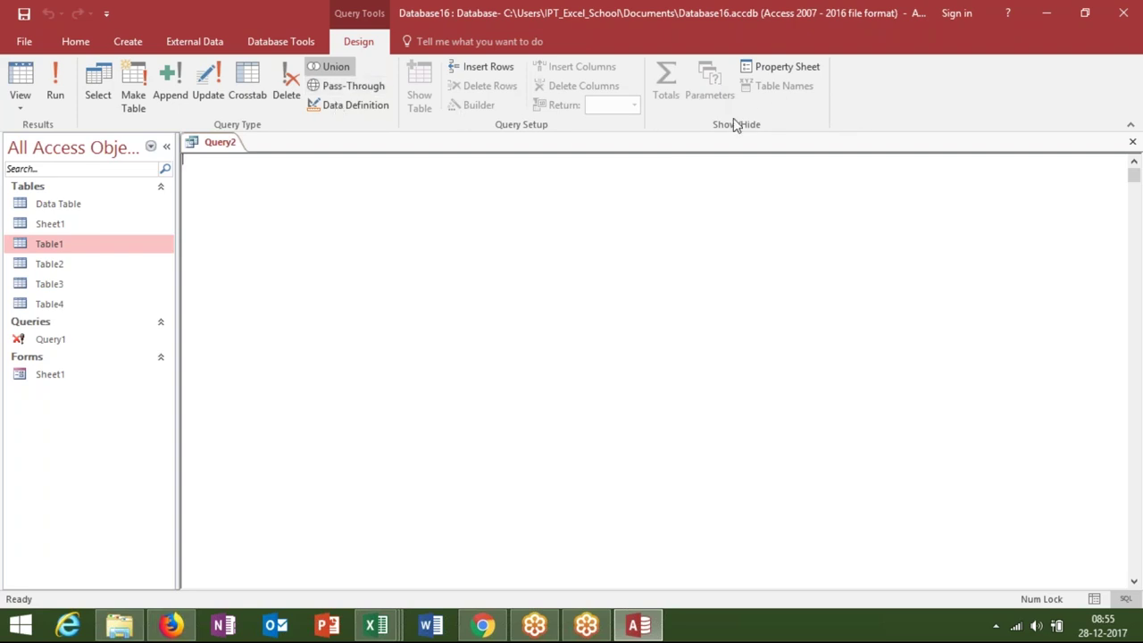
click(770, 70)
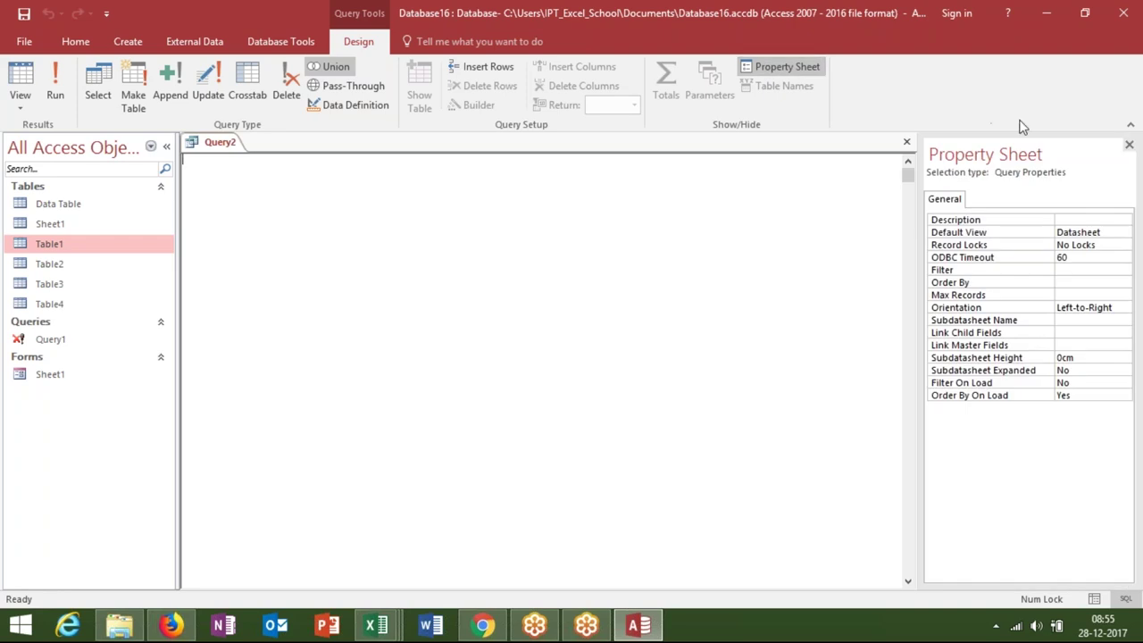
click(1129, 145)
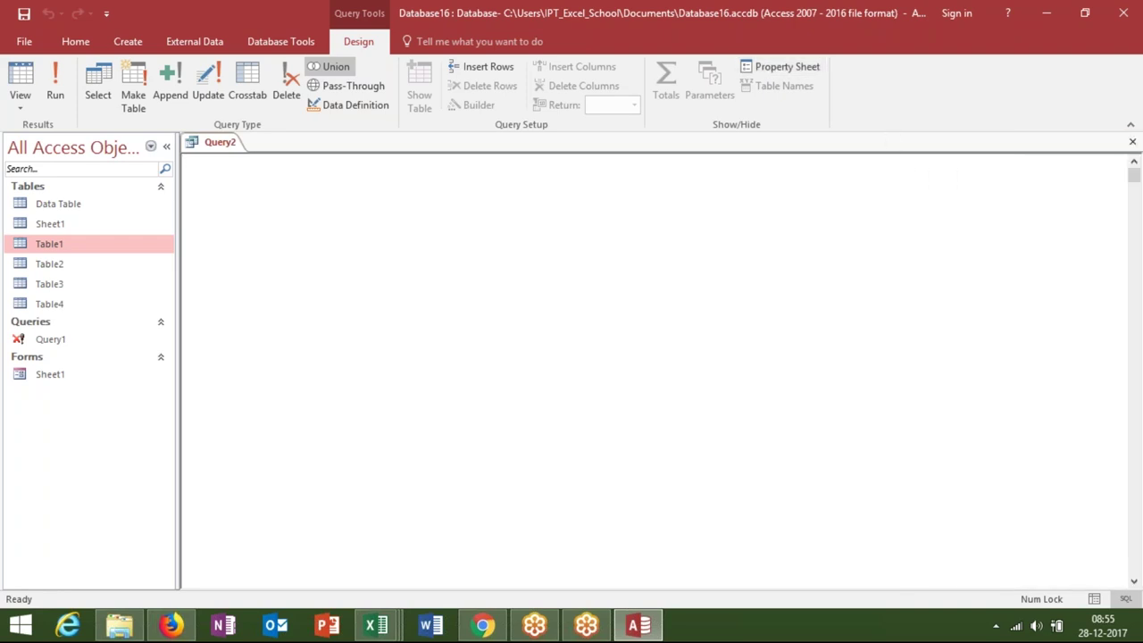
Enter 'select * form sheet1' as the first SQL lines of Query2.
click(428, 226)
text(select )
text(*)
key(Return)
text(form)
text( sheet1)
key(Return)
Add 'union select * form table1' below it, fixing the union and table1 typos.
text(unia)
text(n)
key(BackSpace)
key(BackSpace)
key(BackSpace)
text(on)
key(Return)
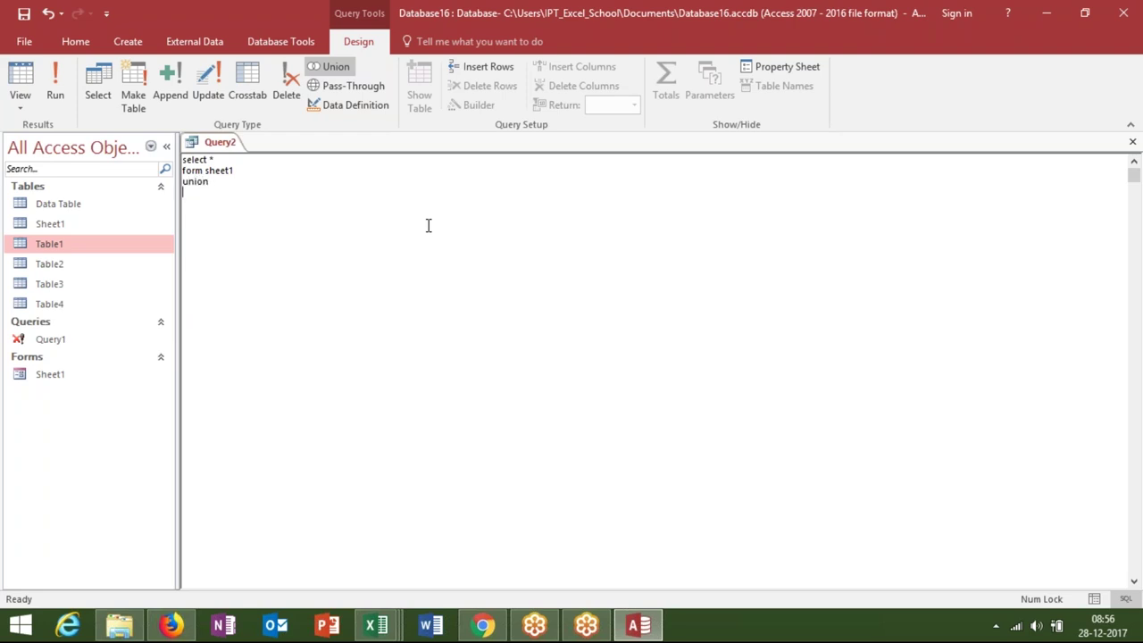
text(select )
text(*)
key(Return)
text(form )
text(ta)
text(ble)
text(2)
key(BackSpace)
text(1)
Close the query and save it as Query2.
click(1132, 143)
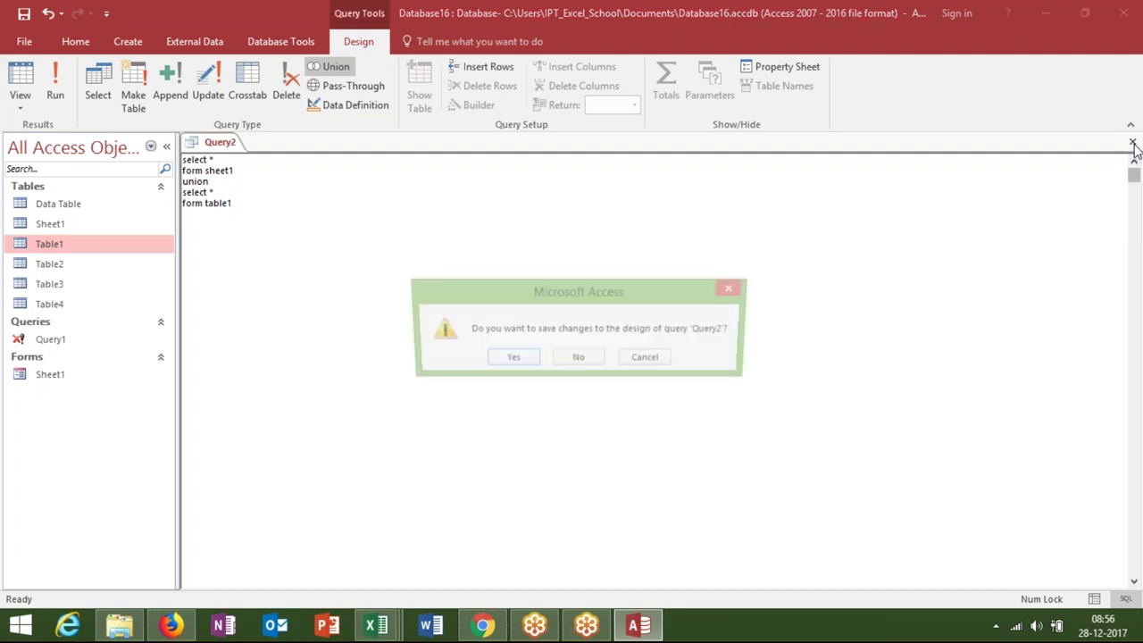
click(510, 361)
key(Return)
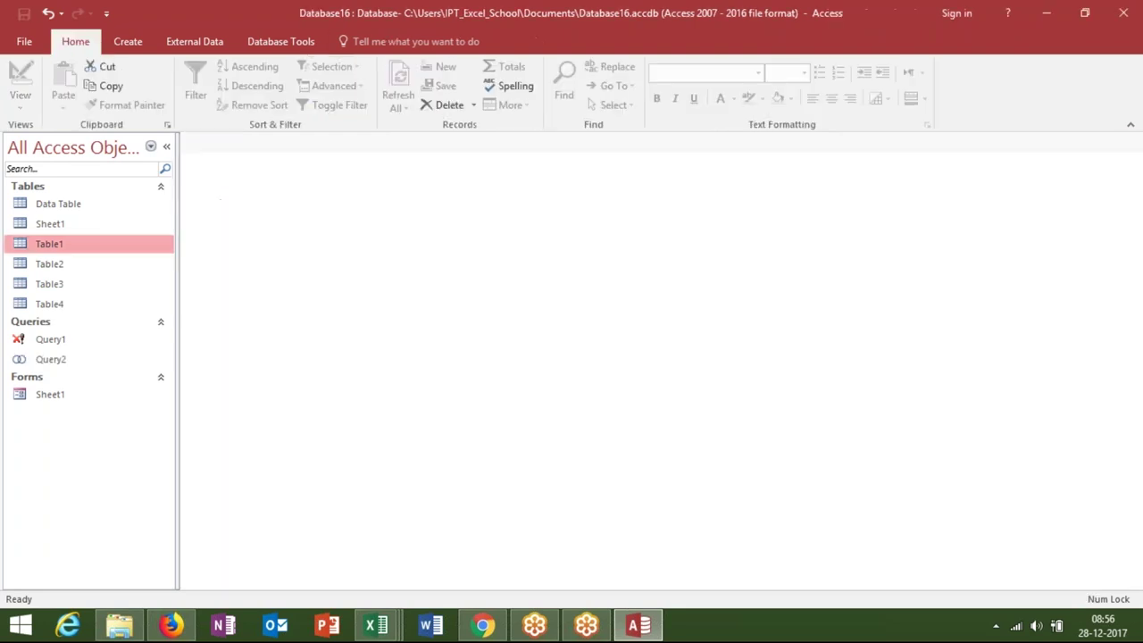
Run Query2, dismiss its syntax error, and open it in Design View.
double_click(51, 359)
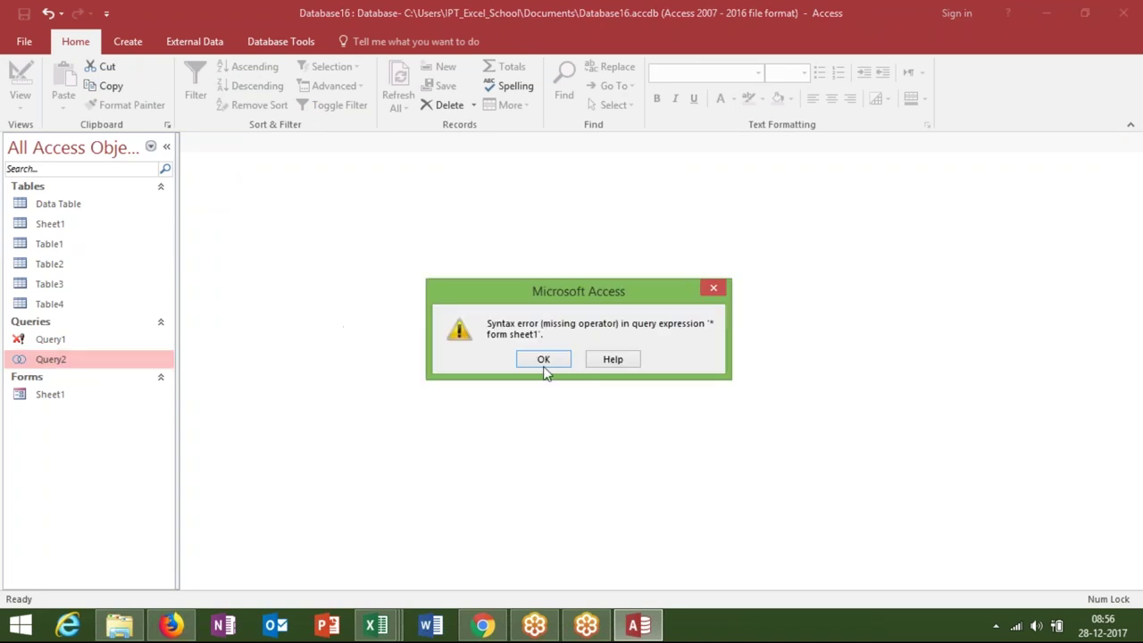
click(544, 360)
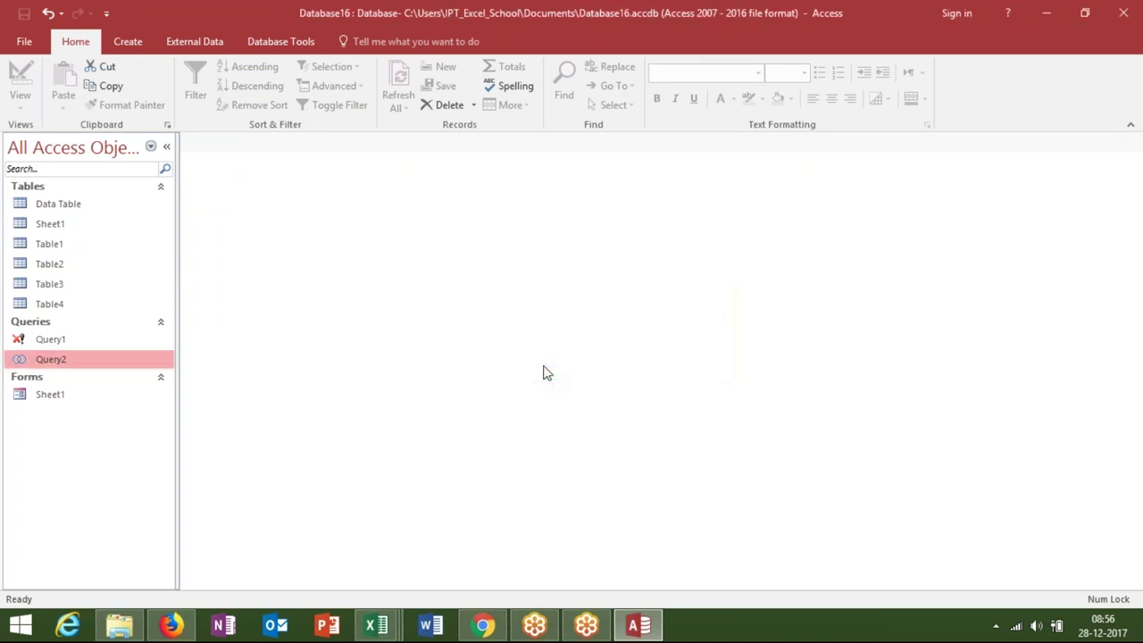
right_click(54, 365)
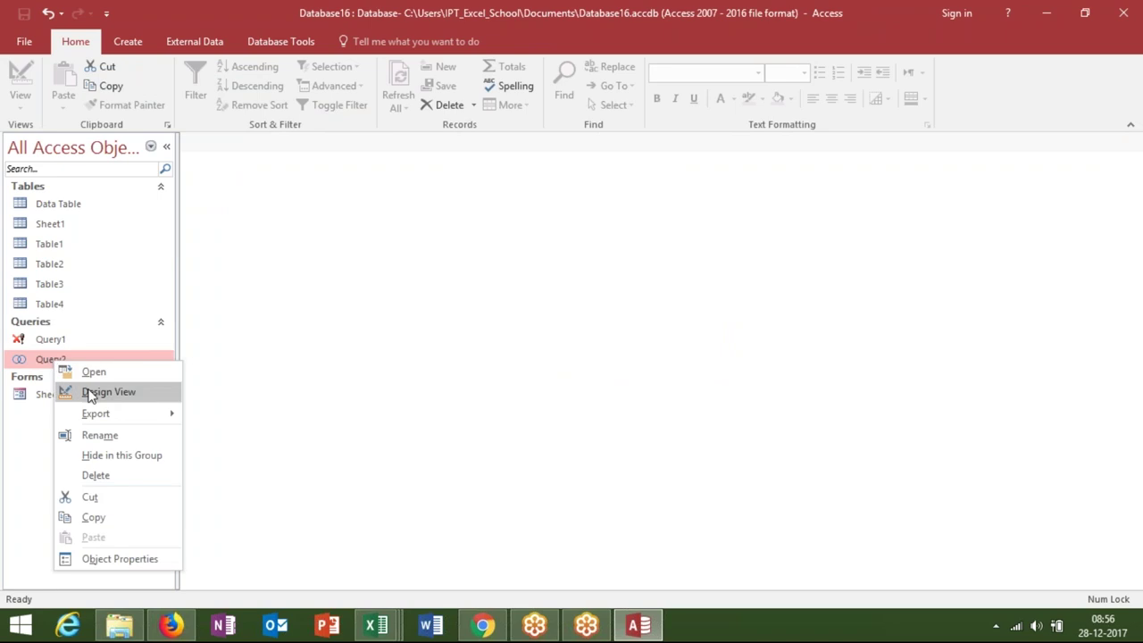
click(89, 390)
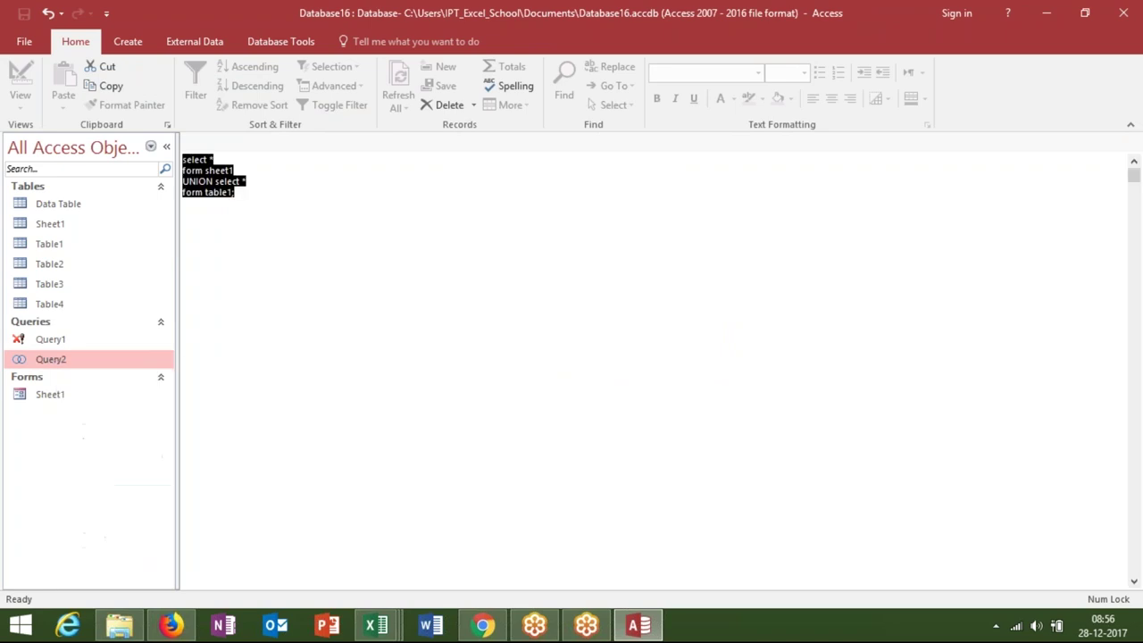
Change both 'form' keywords to 'from' in Query2's SQL and close it.
click(200, 255)
click(190, 170)
key(BackSpace)
click(190, 171)
text(o)
key(BackSpace)
text(o)
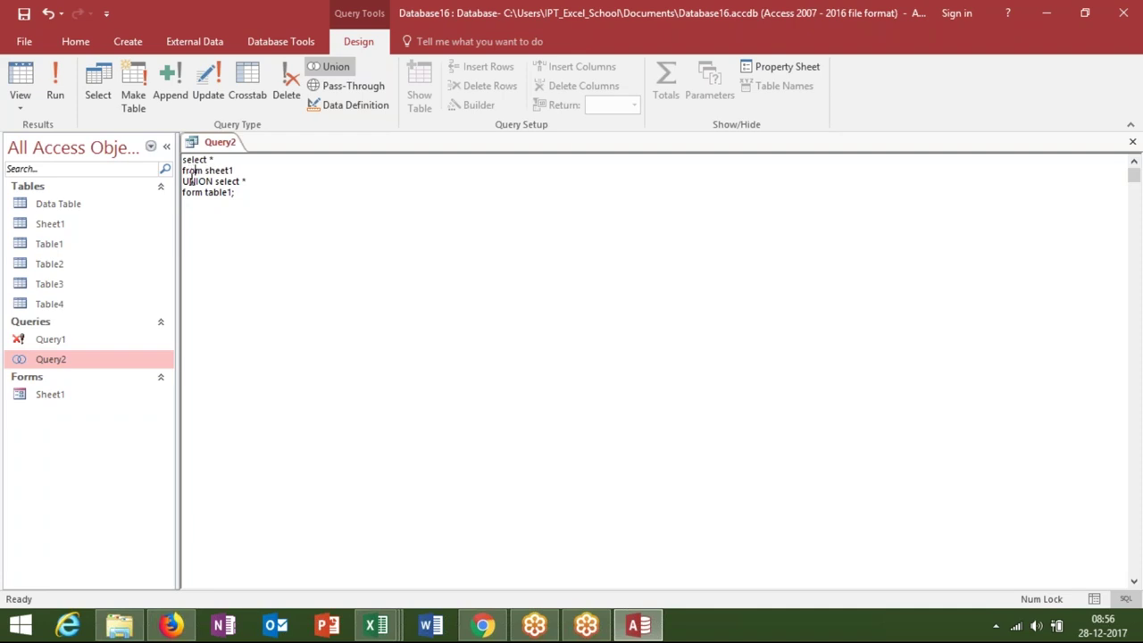
click(195, 194)
key(BackSpace)
key(BackSpace)
text(r)
text(o)
click(1131, 142)
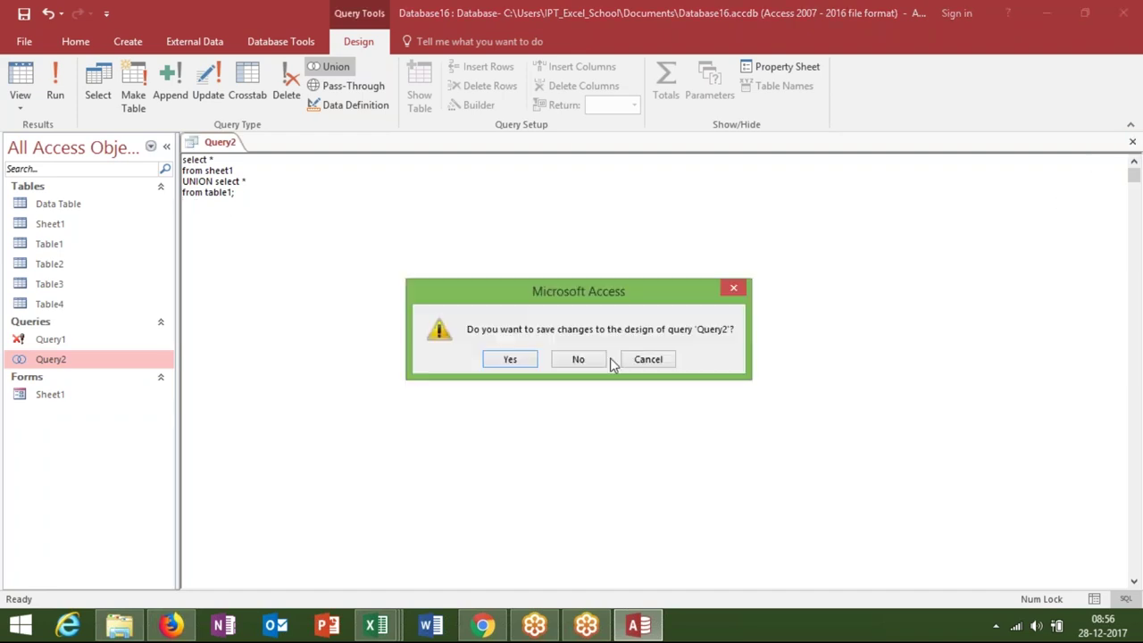
Save the corrected Query2, run it, and dismiss the union column-count mismatch error.
click(509, 361)
double_click(46, 360)
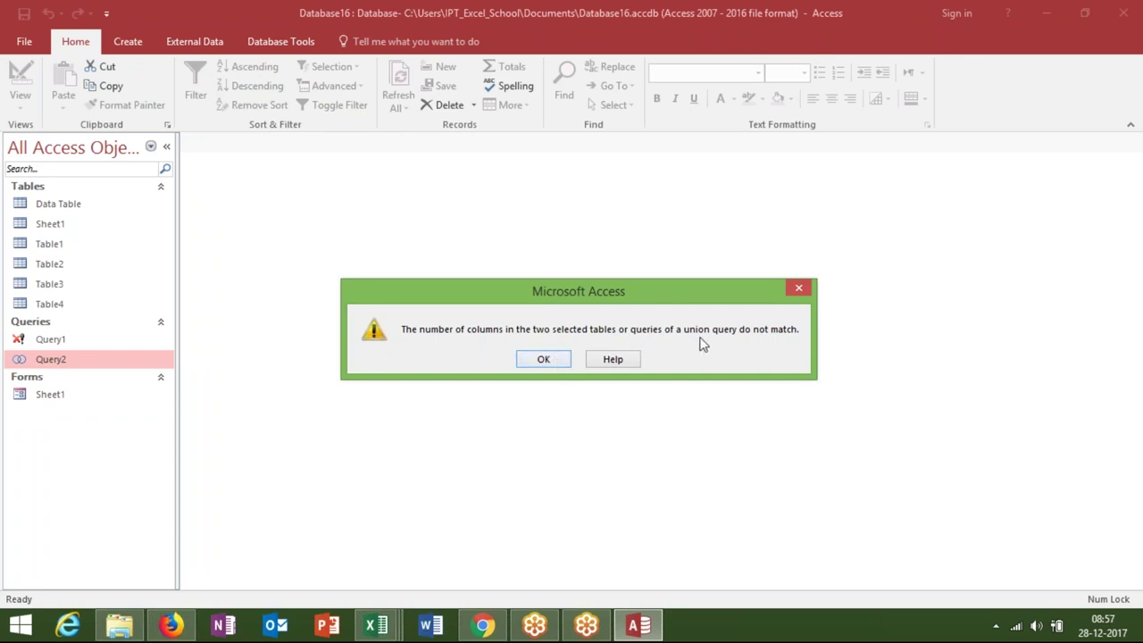
click(543, 361)
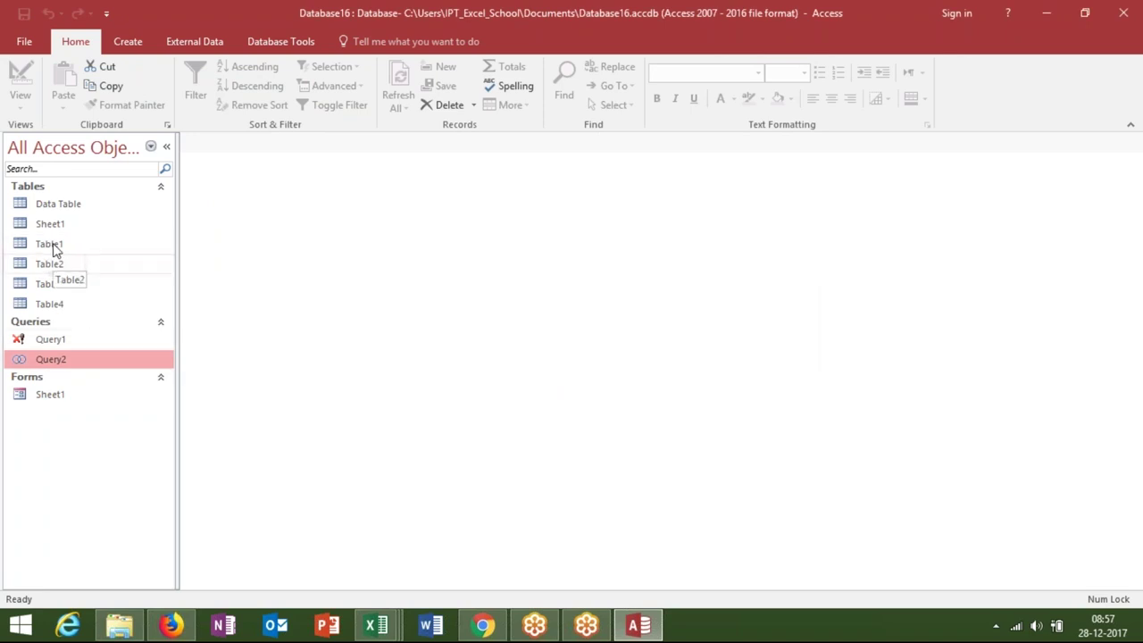
right_click(61, 357)
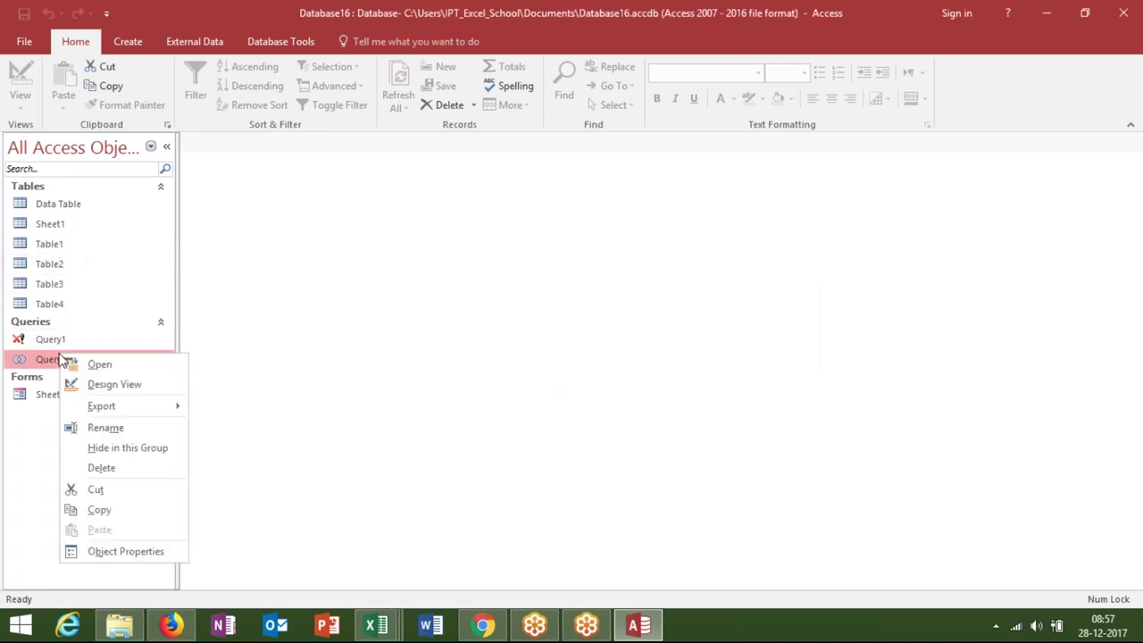
click(82, 384)
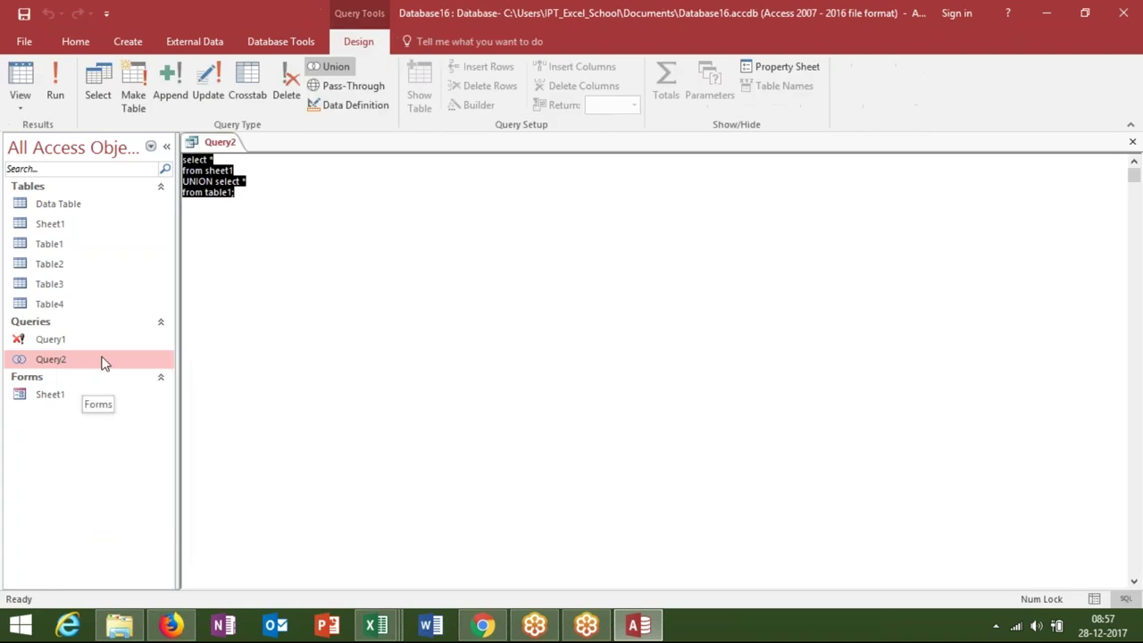
click(183, 203)
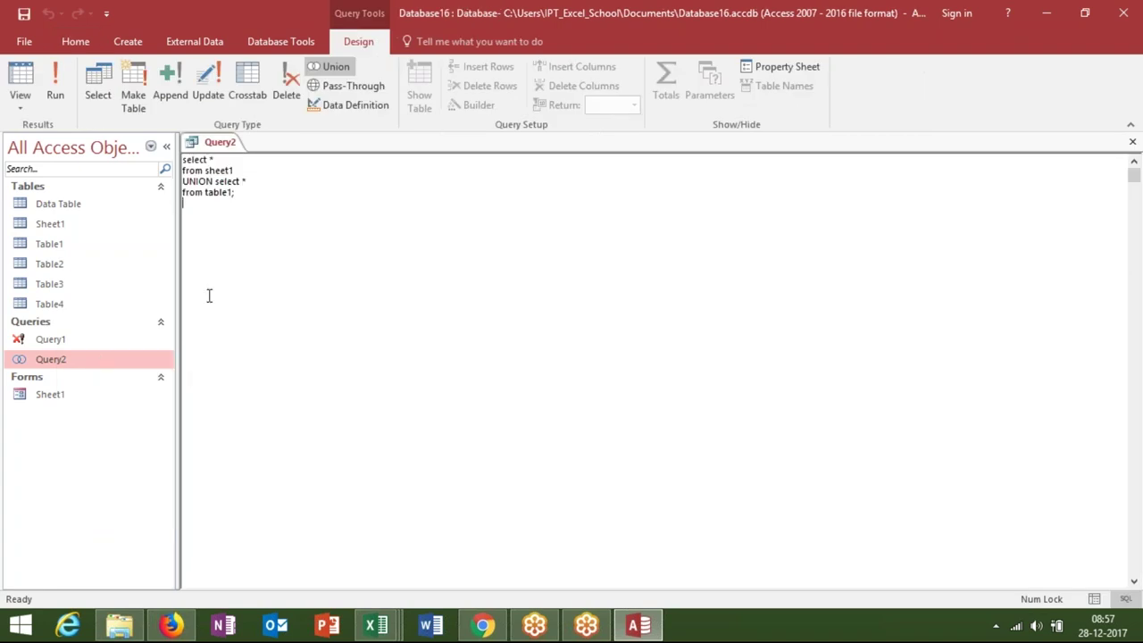
key(BackSpace)
key(BackSpace)
key(ctrl+a)
key(Delete)
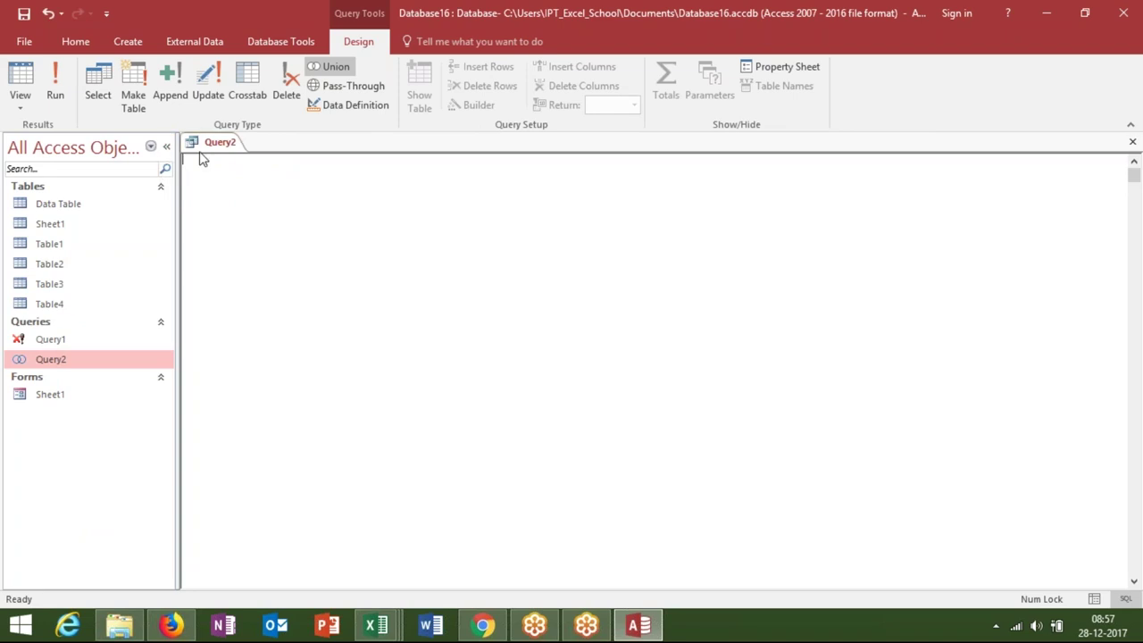
click(1131, 142)
click(578, 359)
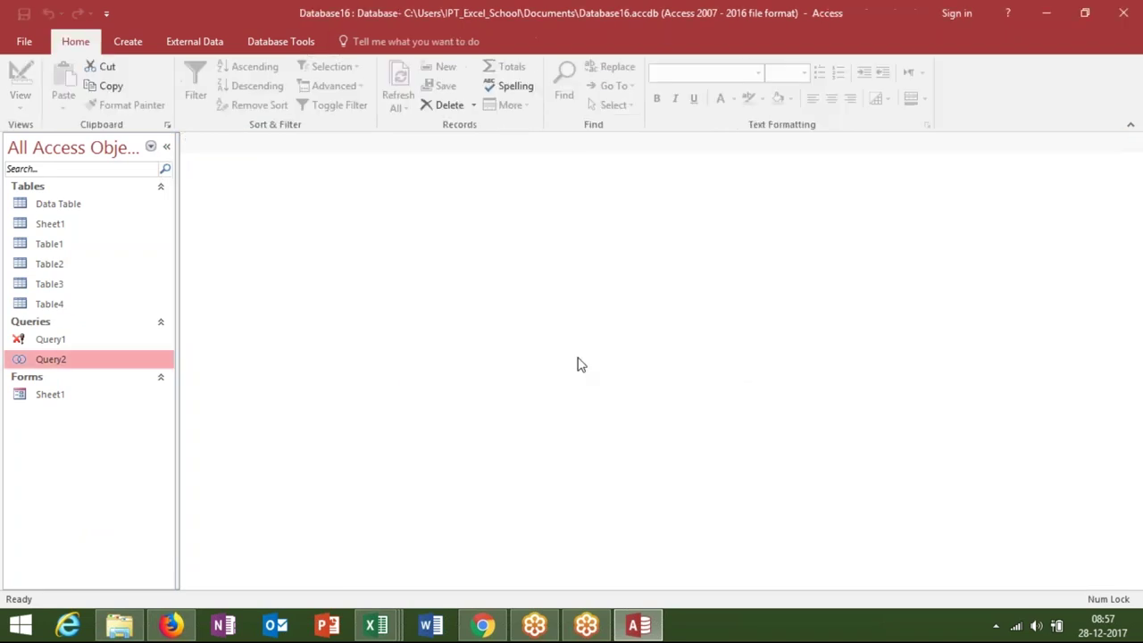
Launch the Find Unmatched Query Wizard comparing Sheet1 against related table Table1.
click(128, 42)
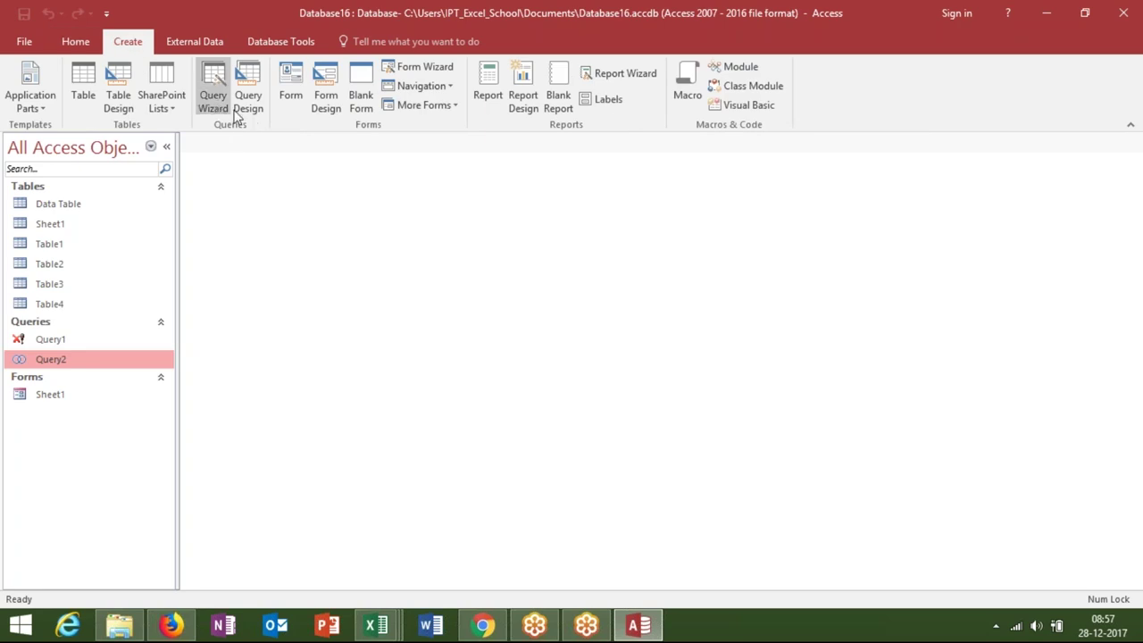
click(214, 100)
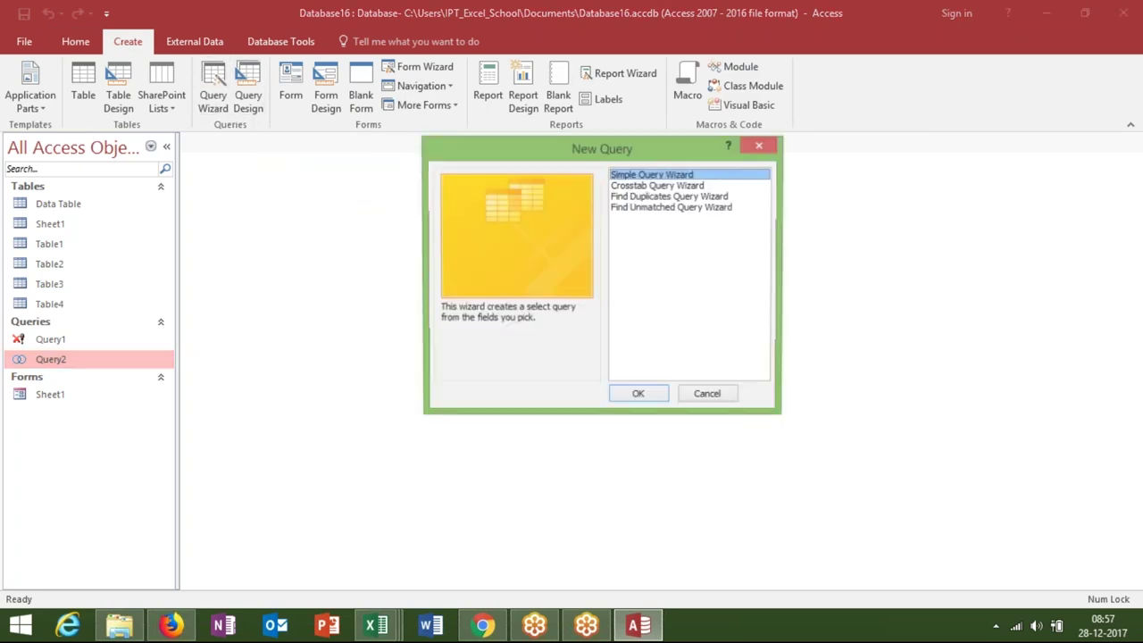
click(671, 209)
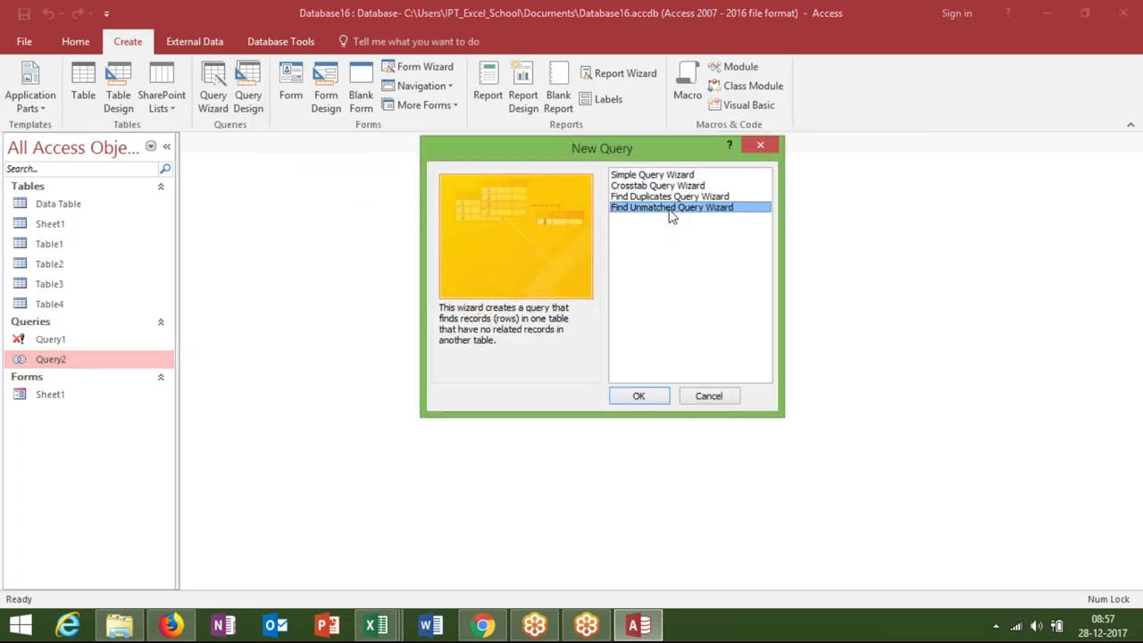
click(639, 396)
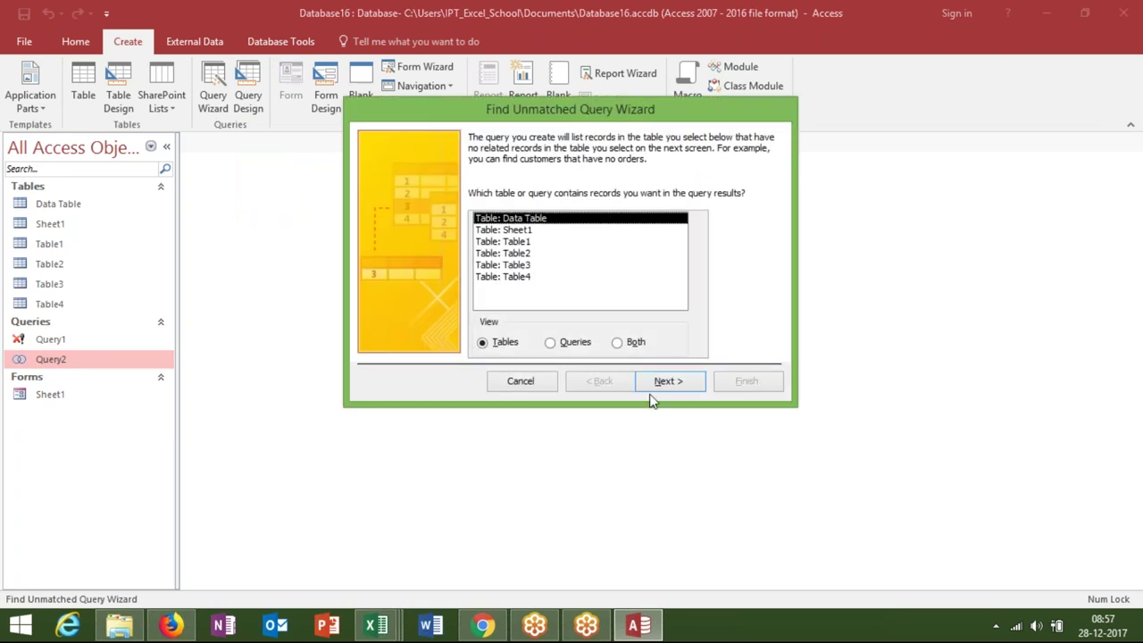
click(522, 229)
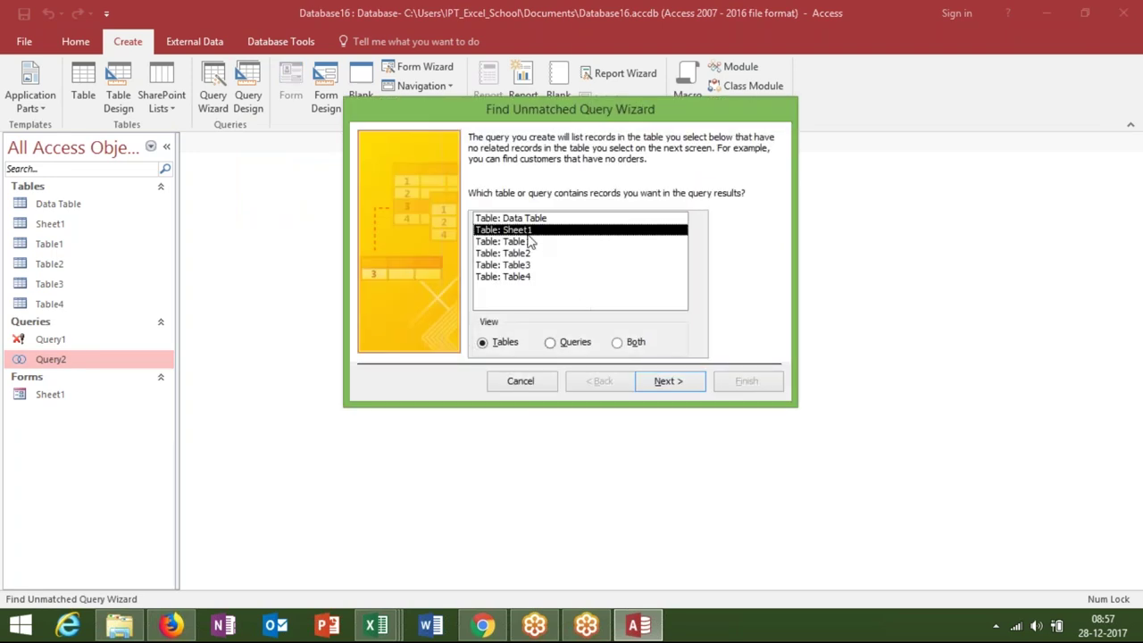
click(666, 385)
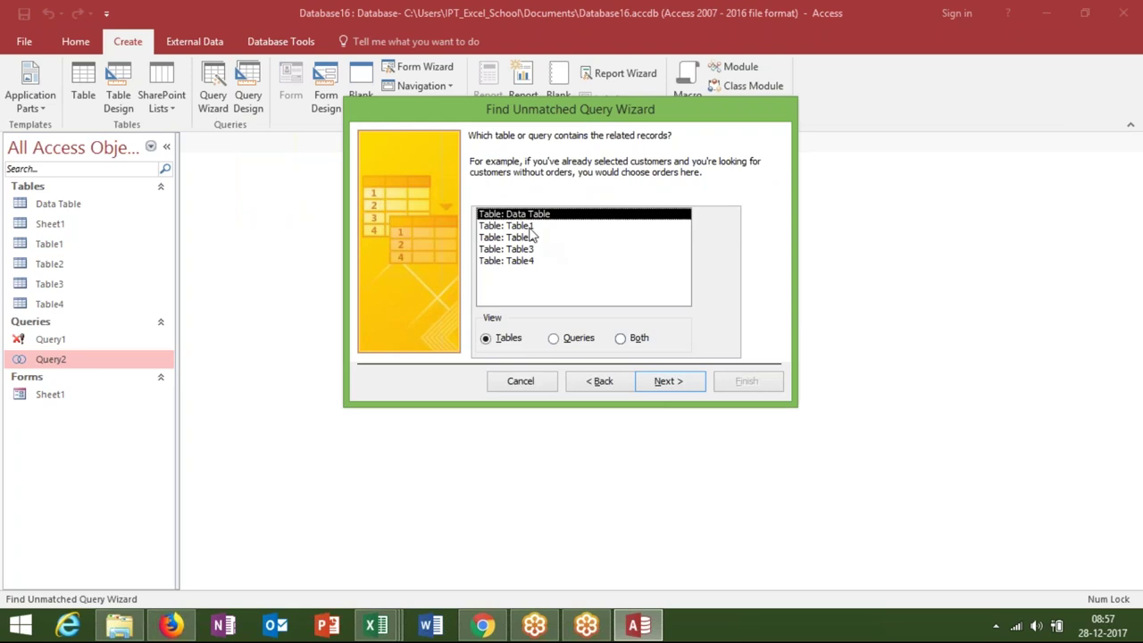
click(533, 228)
click(666, 386)
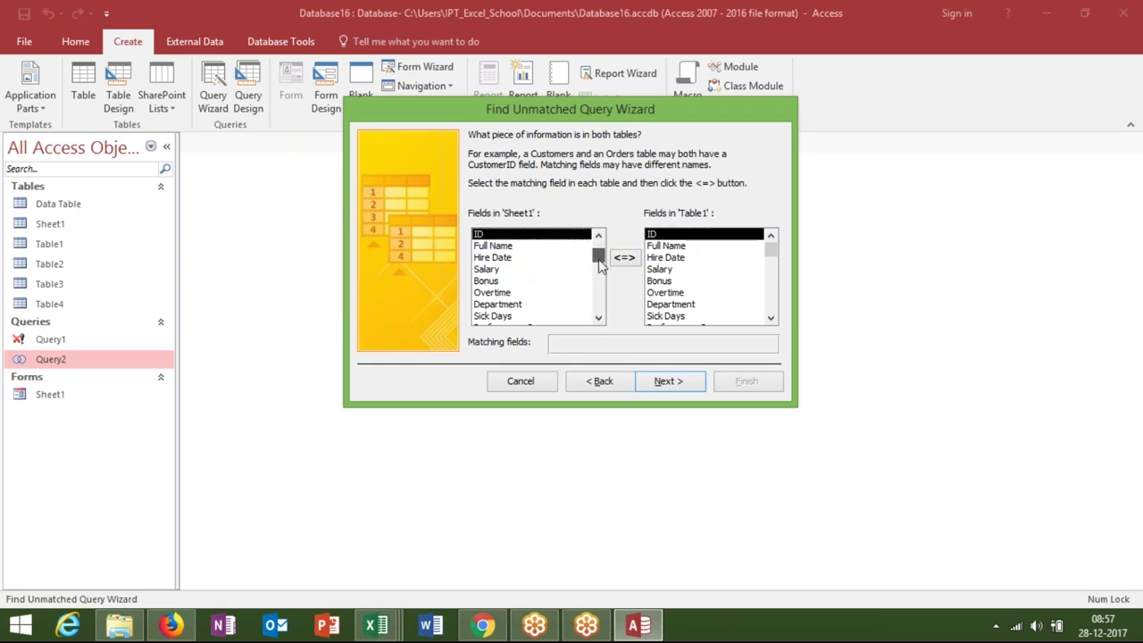
Match the tables on City_Code, include all fields, and finish to view the unmatched records.
click(599, 319)
click(599, 319)
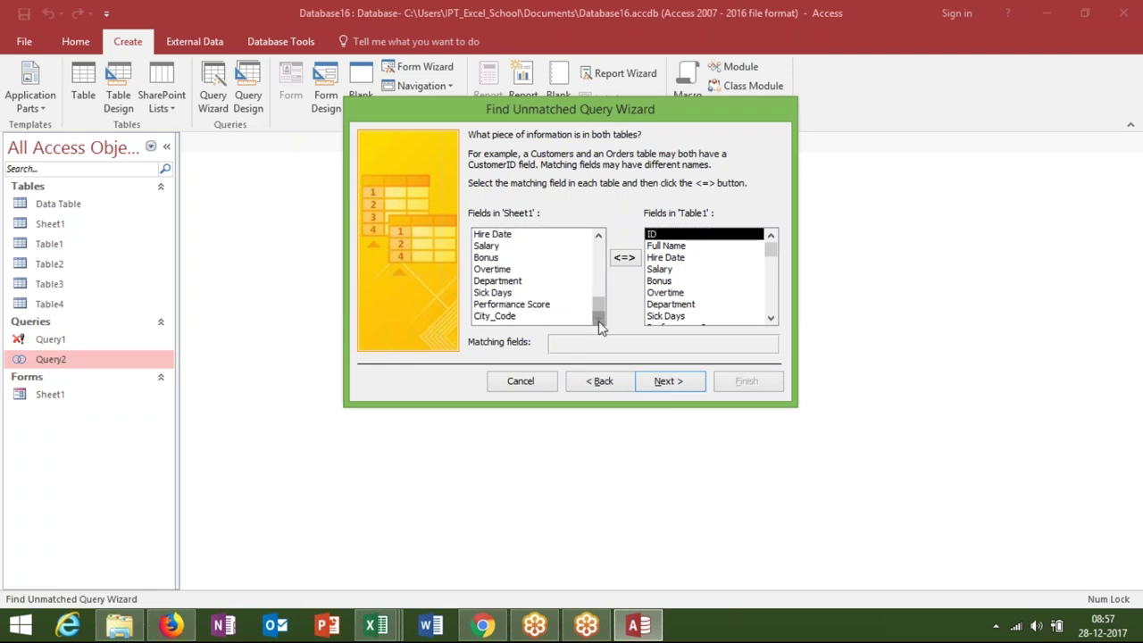
click(538, 317)
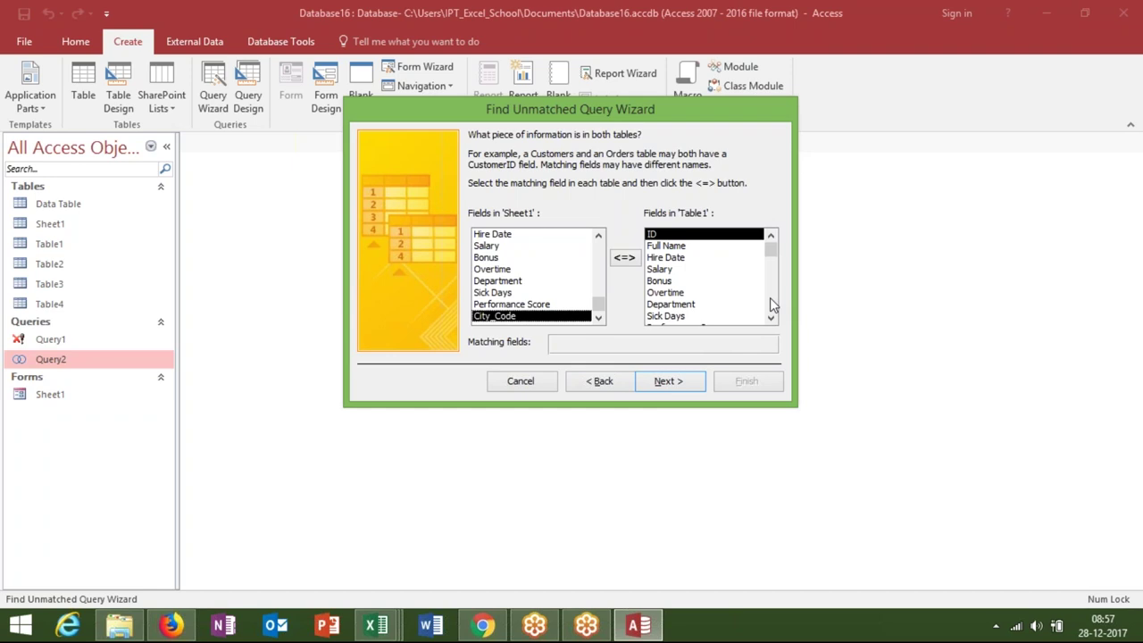
scroll(775, 289, down, 1)
scroll(774, 271, up, 1)
drag(775, 259, 771, 304)
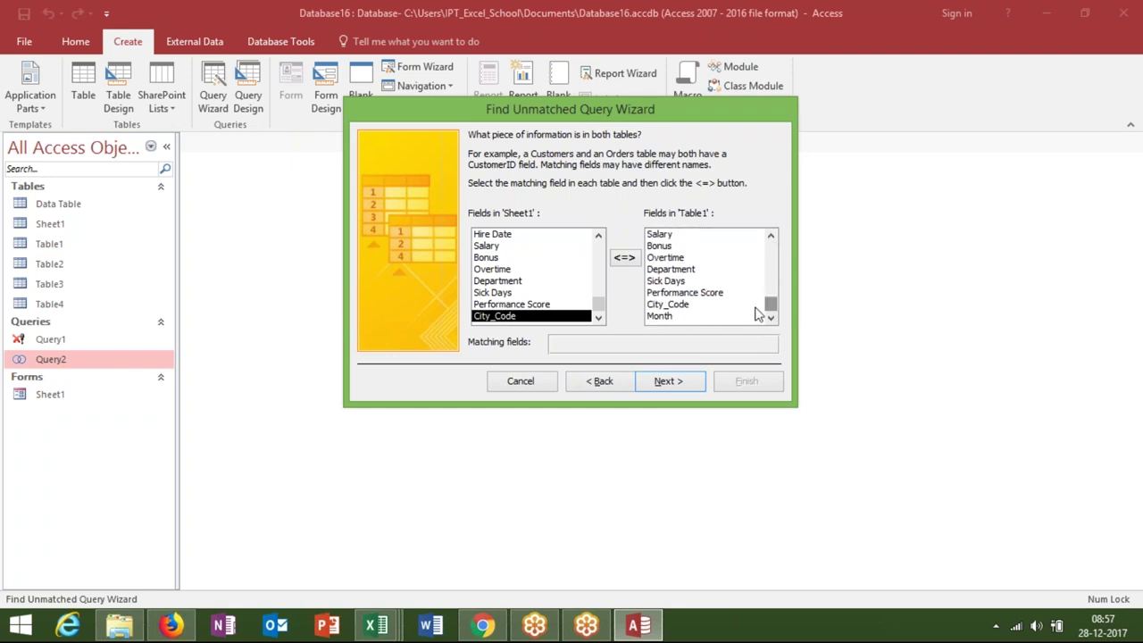
click(719, 304)
click(671, 384)
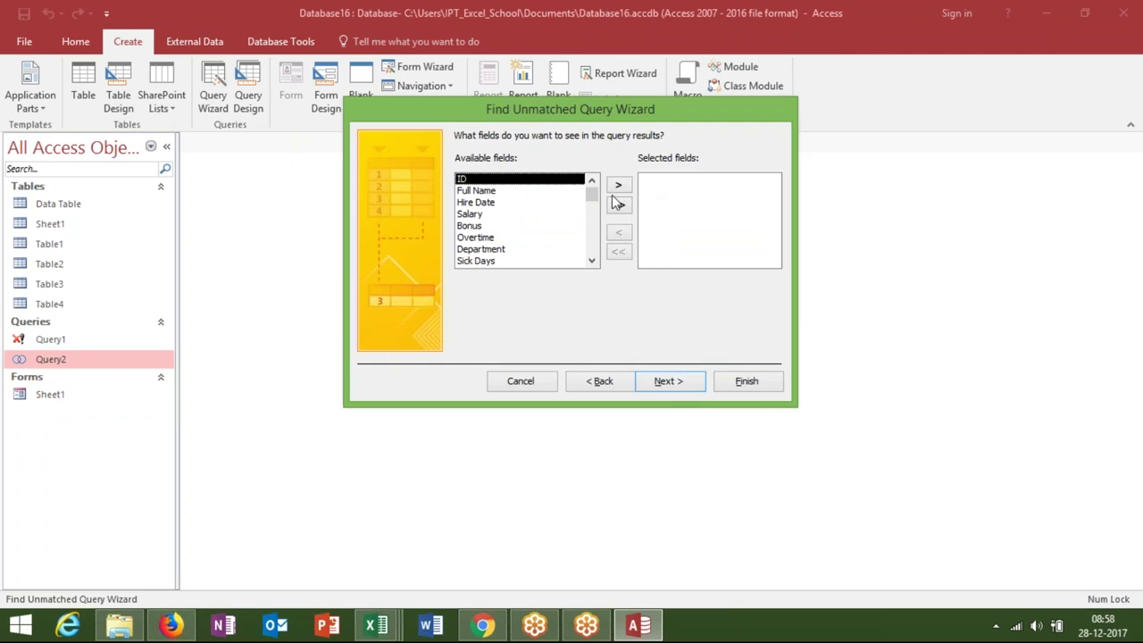
click(624, 209)
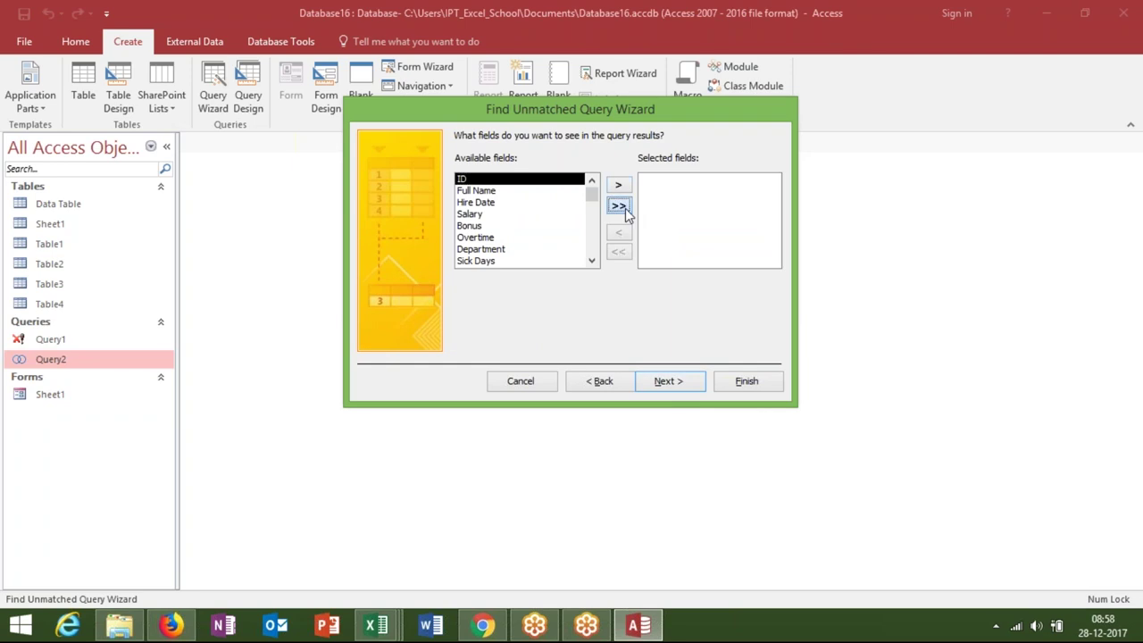
click(671, 381)
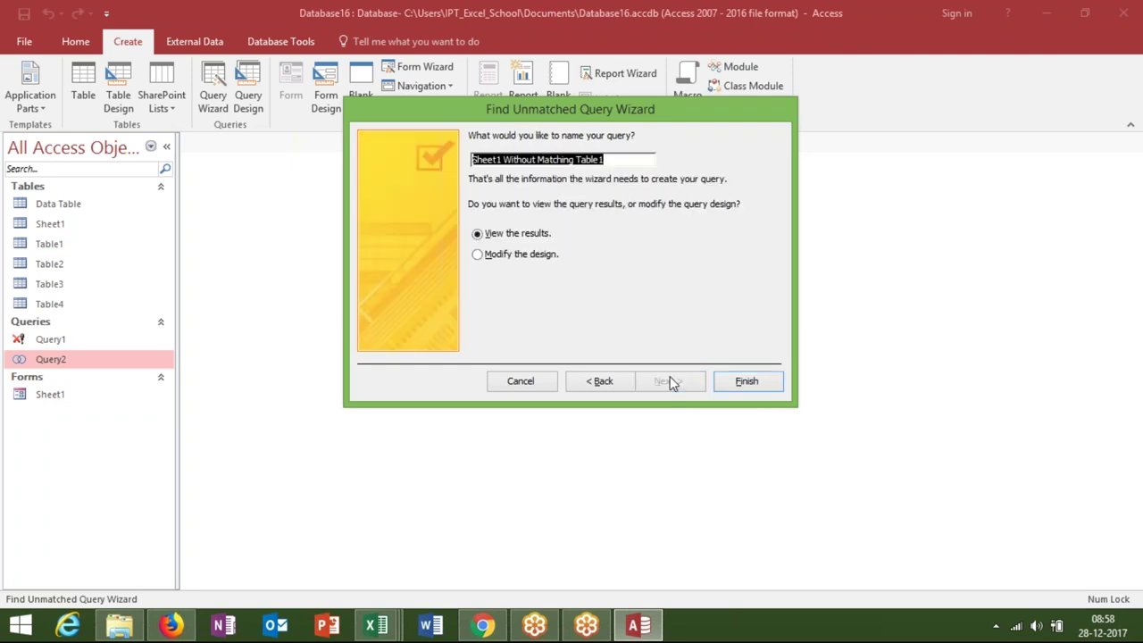
click(746, 382)
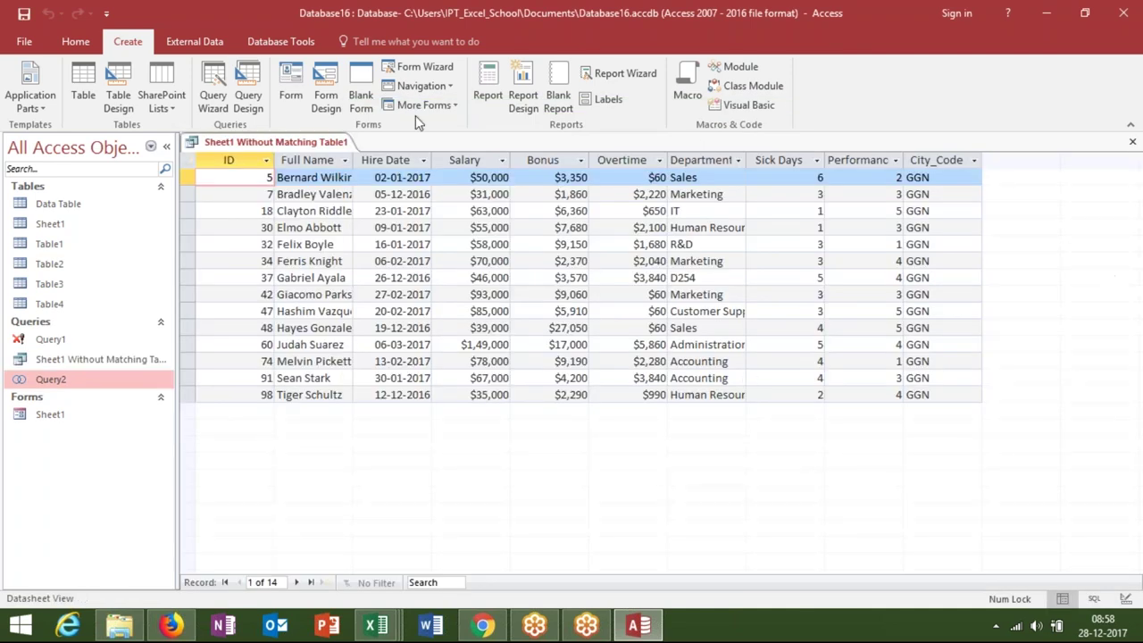
Close the Sheet1 Without Matching Table1 results, reopen and close them once more, then return to Home.
drag(222, 160, 995, 162)
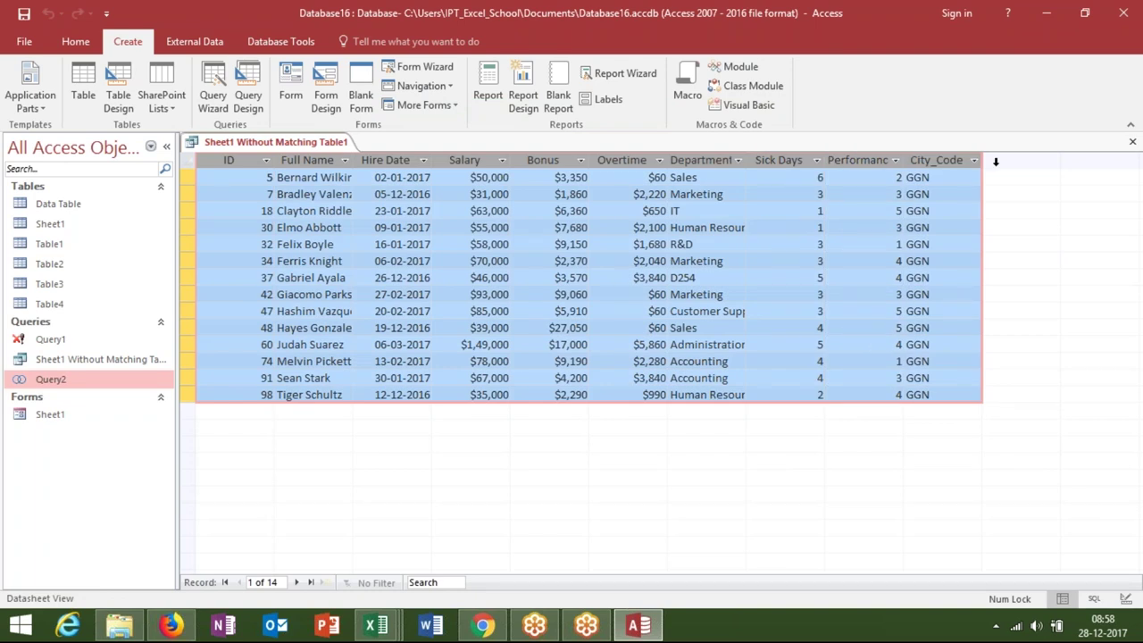
click(1134, 146)
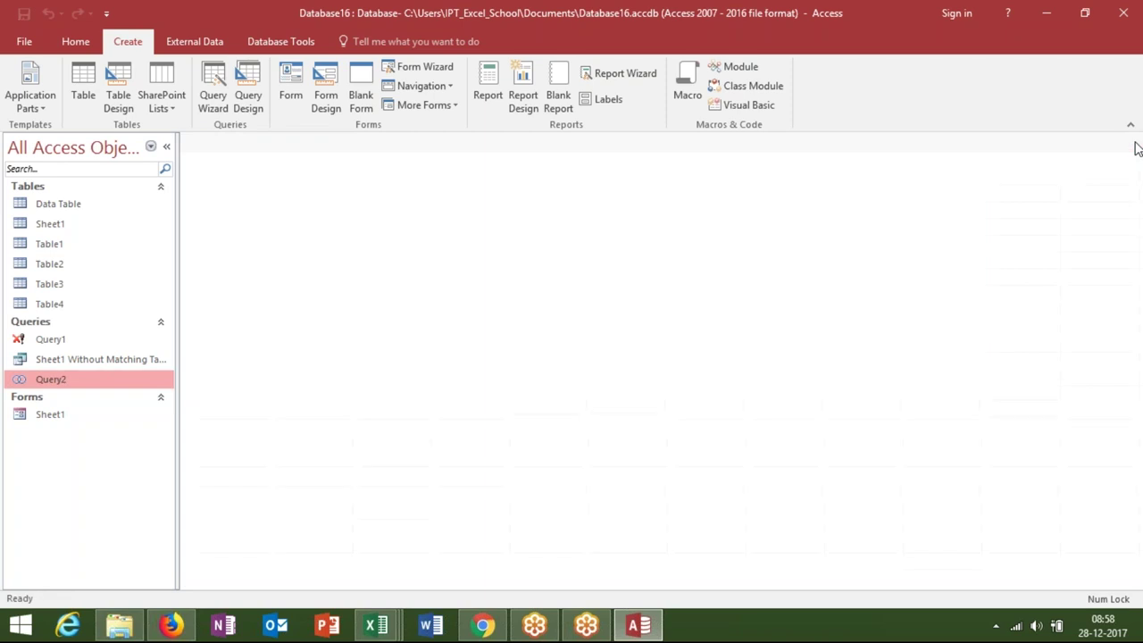
double_click(89, 361)
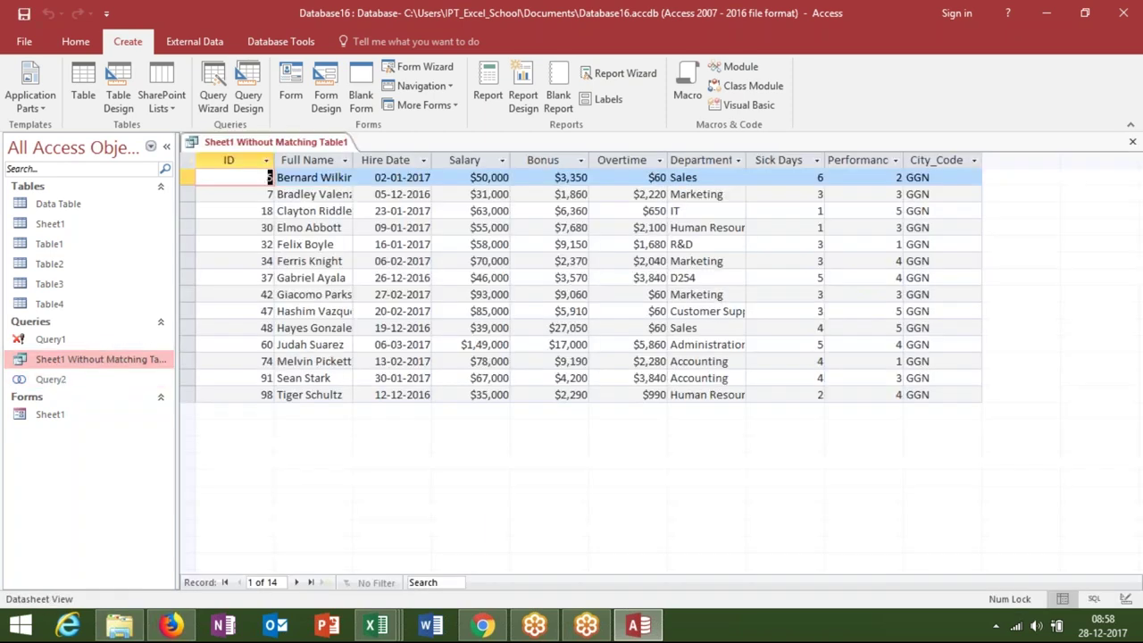
click(1132, 141)
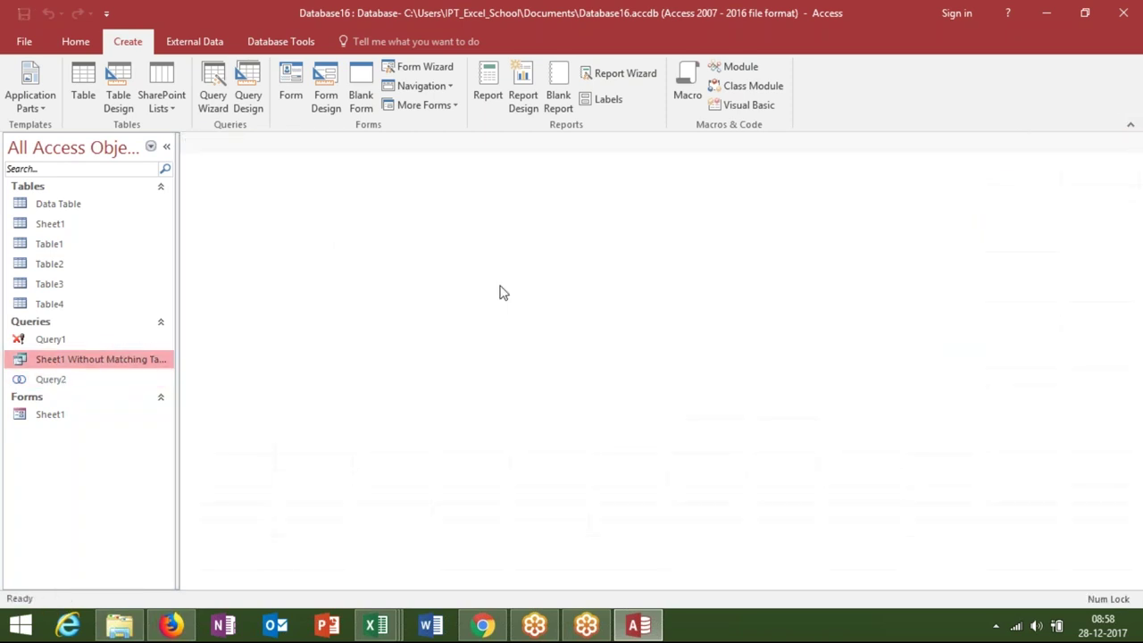
click(75, 381)
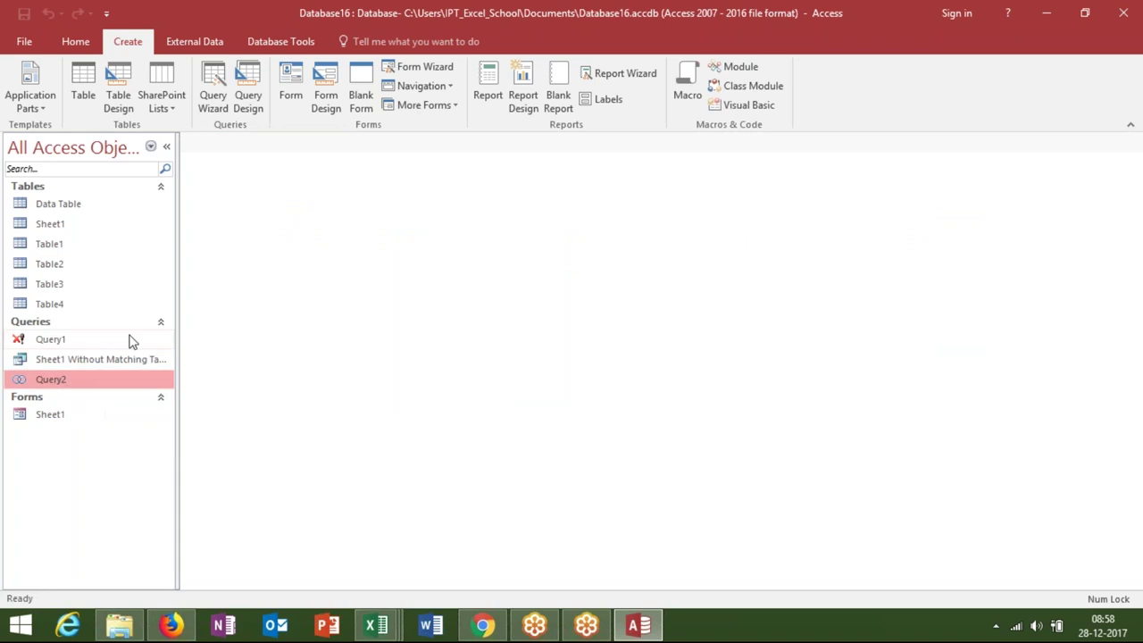
click(76, 43)
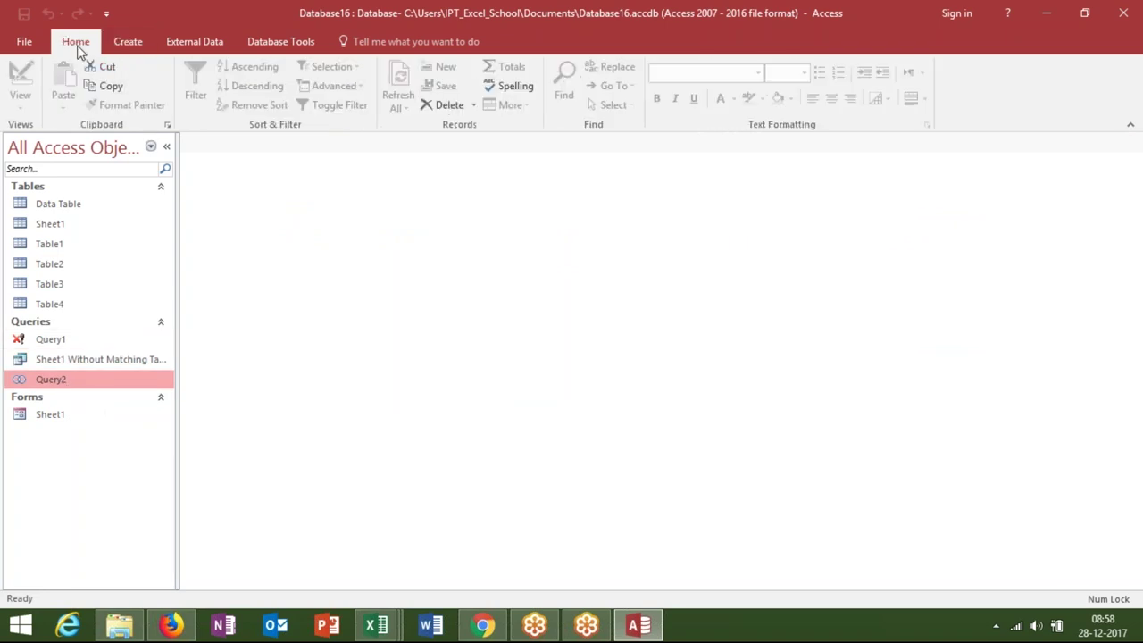
Start a new blank Query3 in Design view, after a brief look at External Data.
click(142, 44)
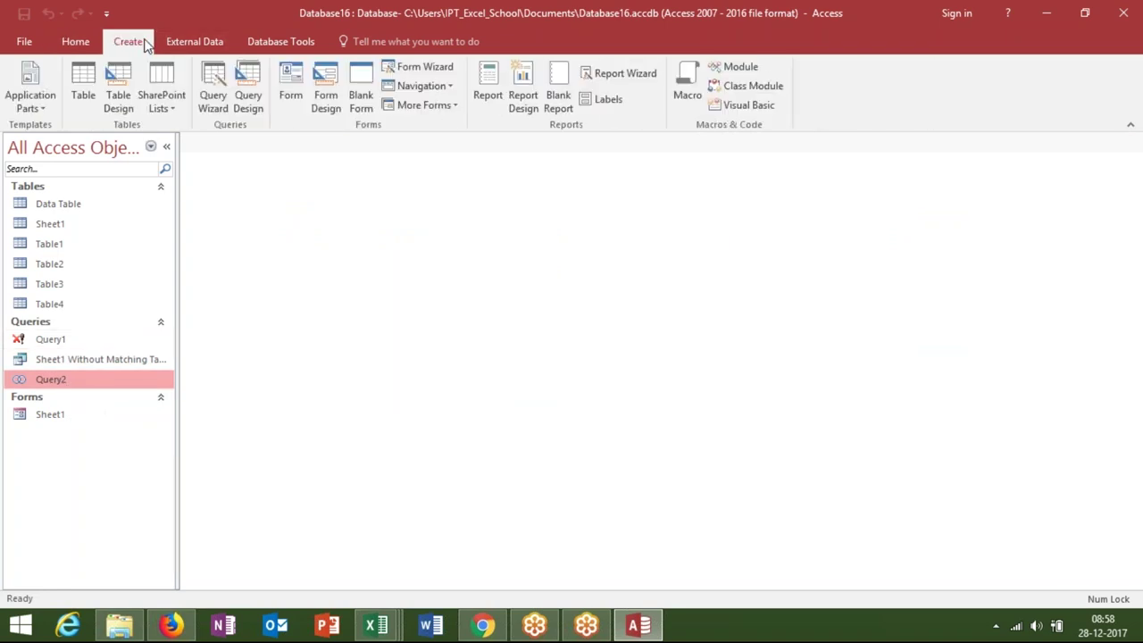
click(50, 365)
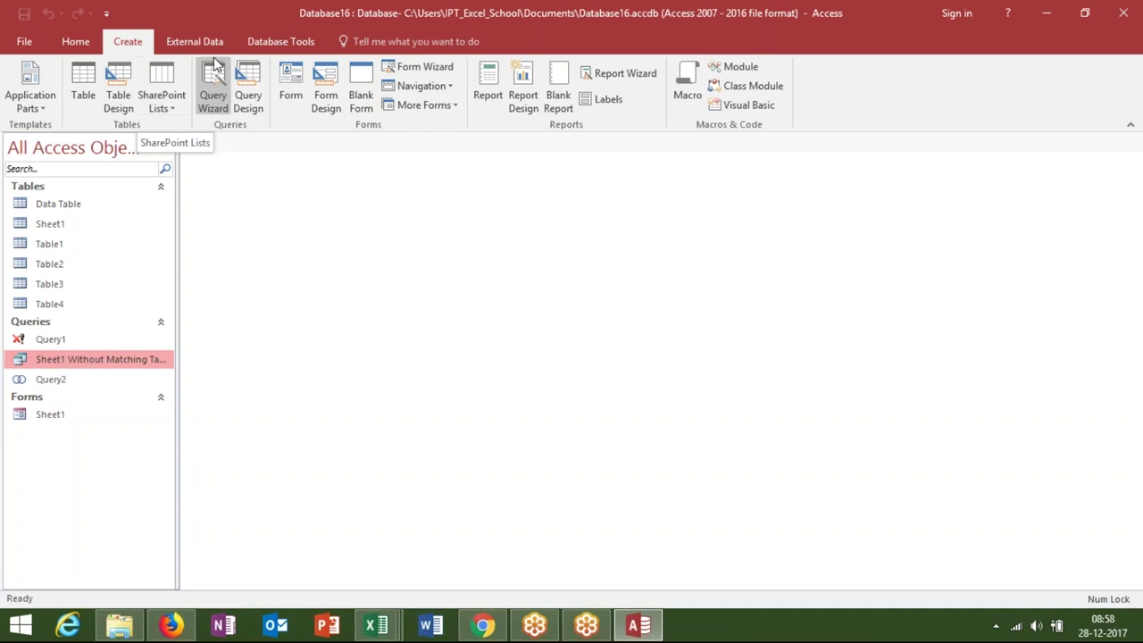
click(181, 49)
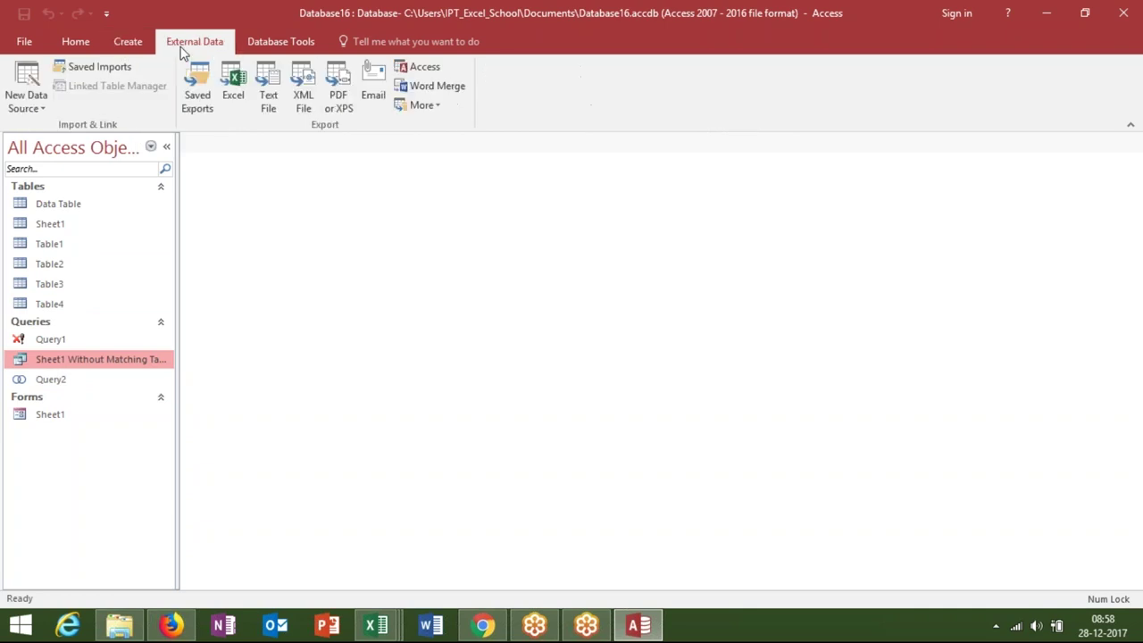
click(114, 50)
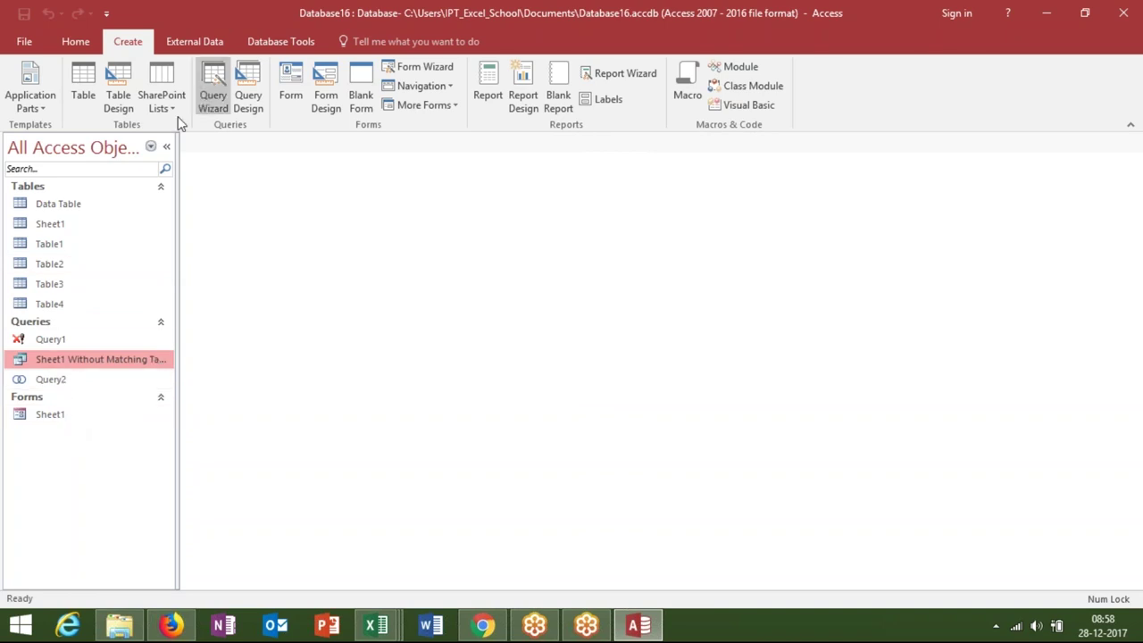
click(248, 89)
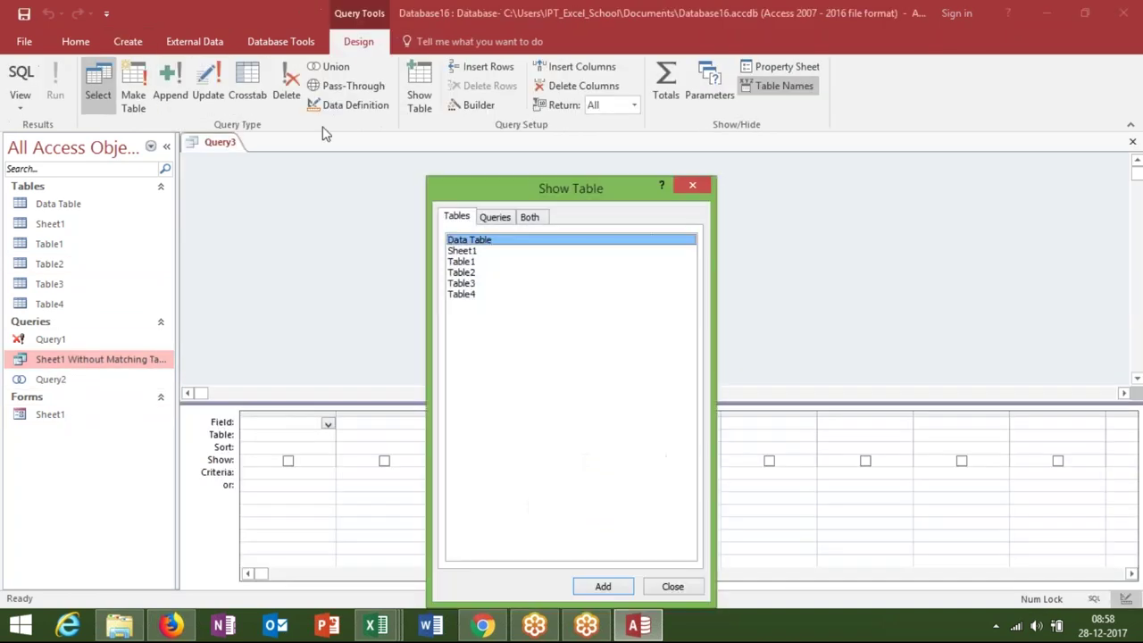
Switch Query3 between Pass-Through and Data Definition types, then close it without saving.
click(692, 185)
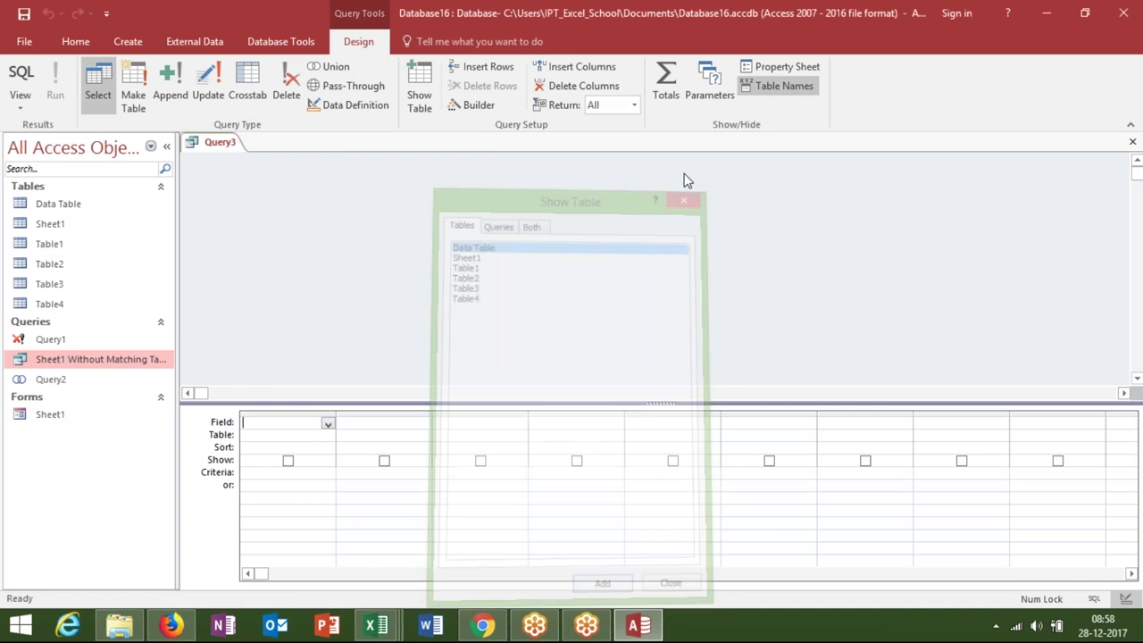
click(334, 89)
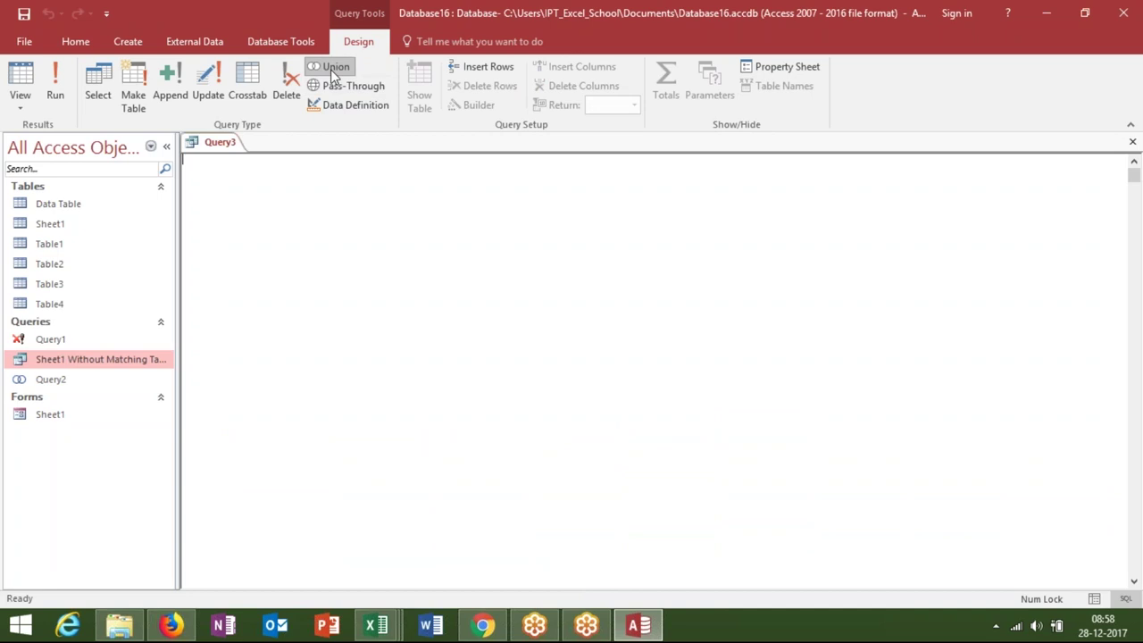
click(334, 103)
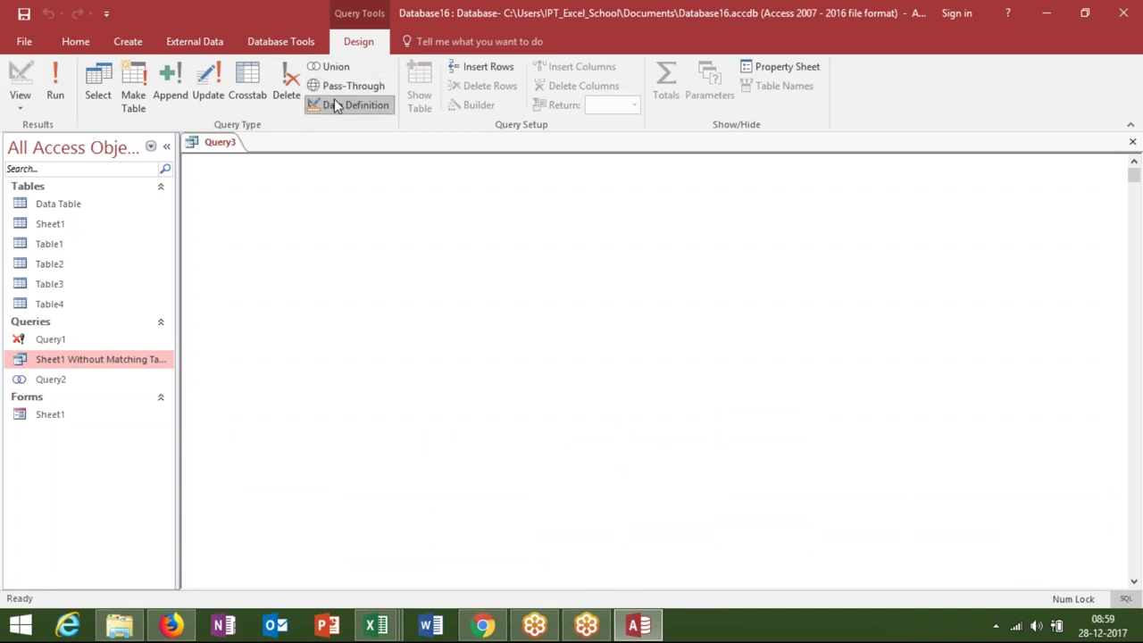
click(334, 88)
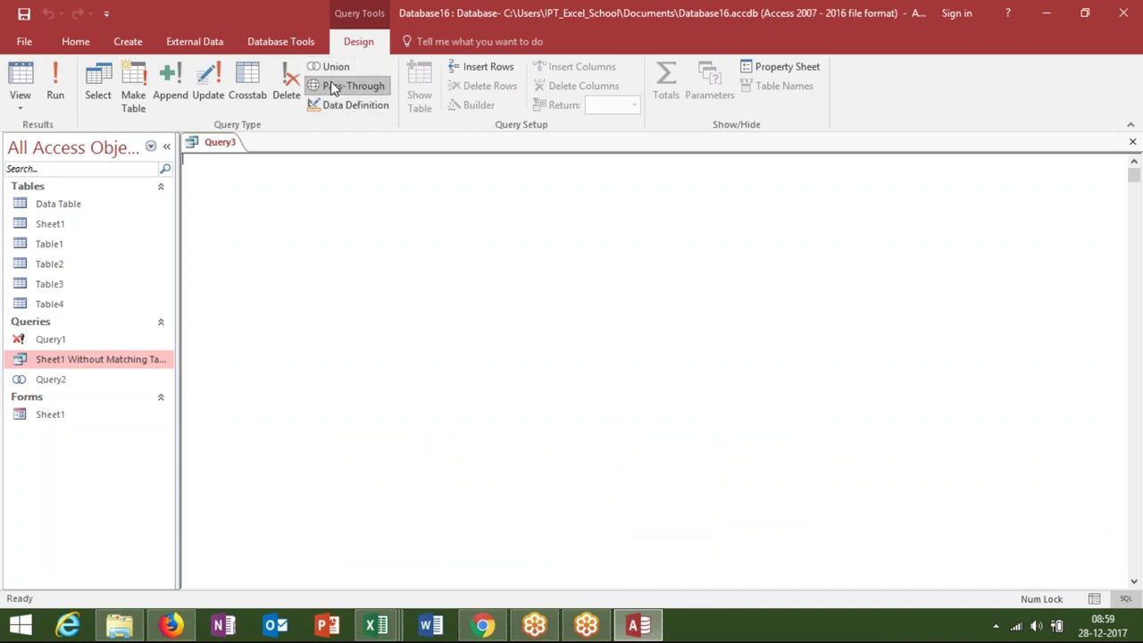
click(333, 104)
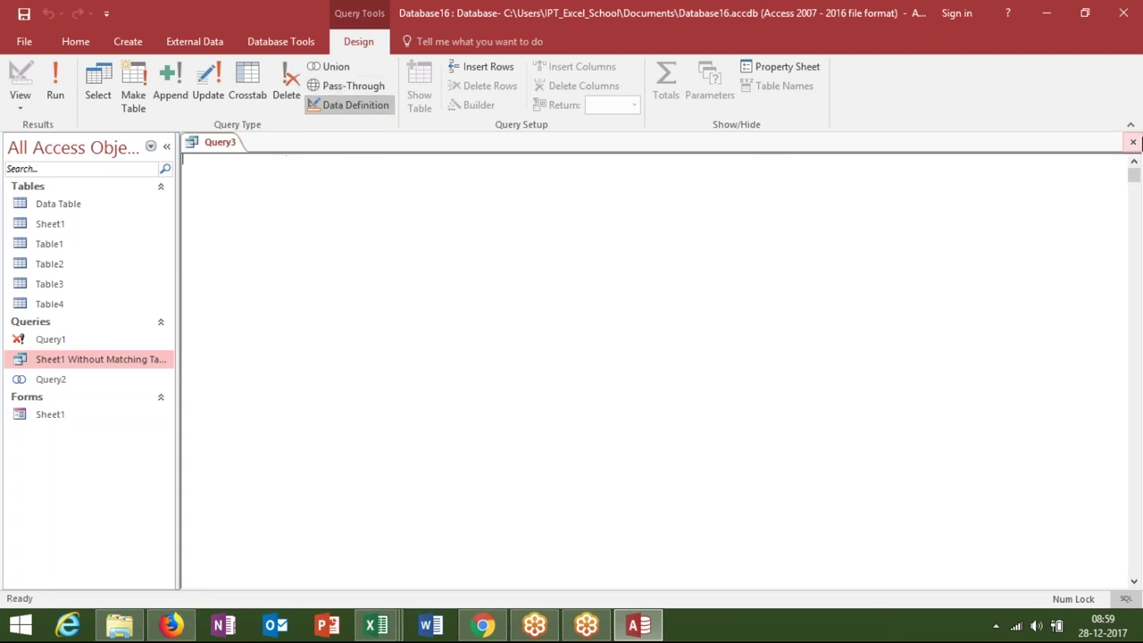
click(1132, 143)
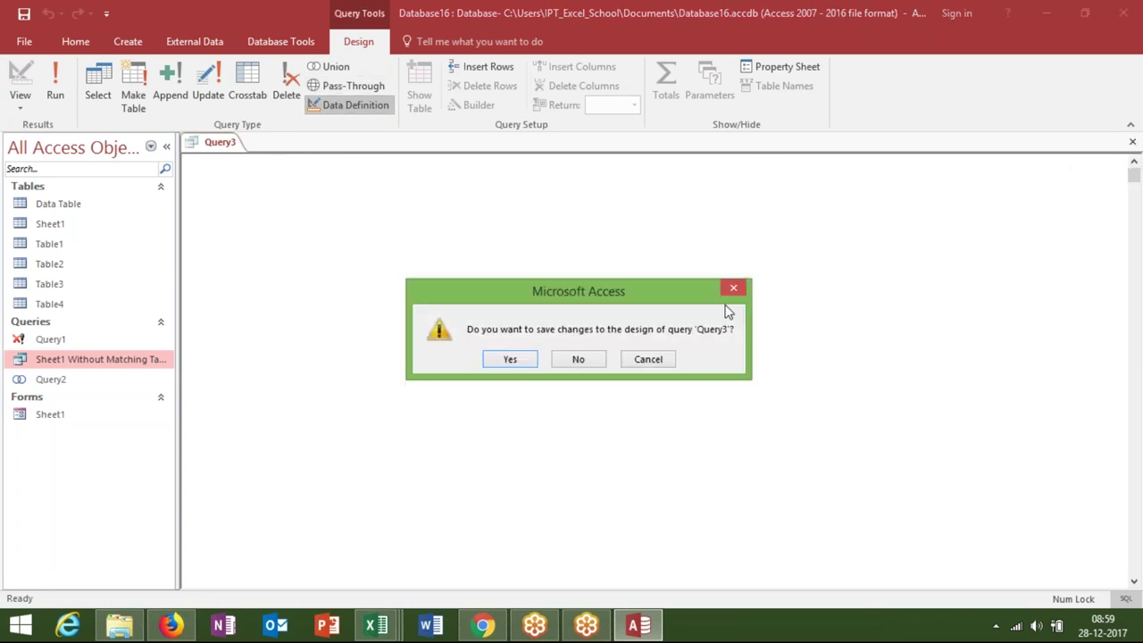
click(576, 362)
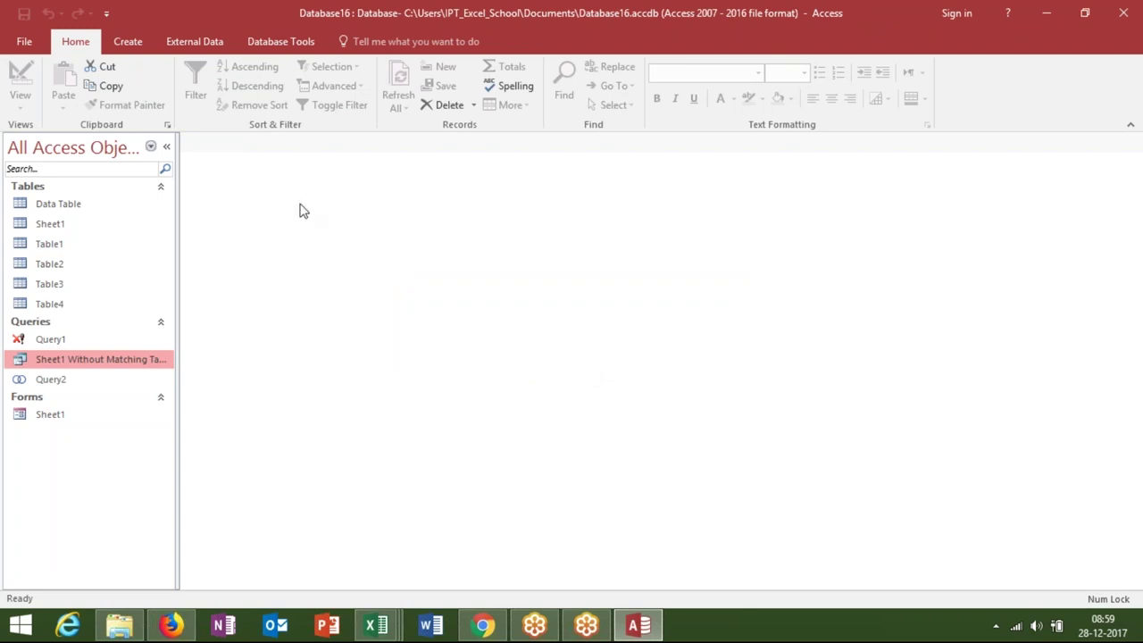
Open another blank Query3 design with no tables, then show the Windows desktop with Win+D.
click(130, 43)
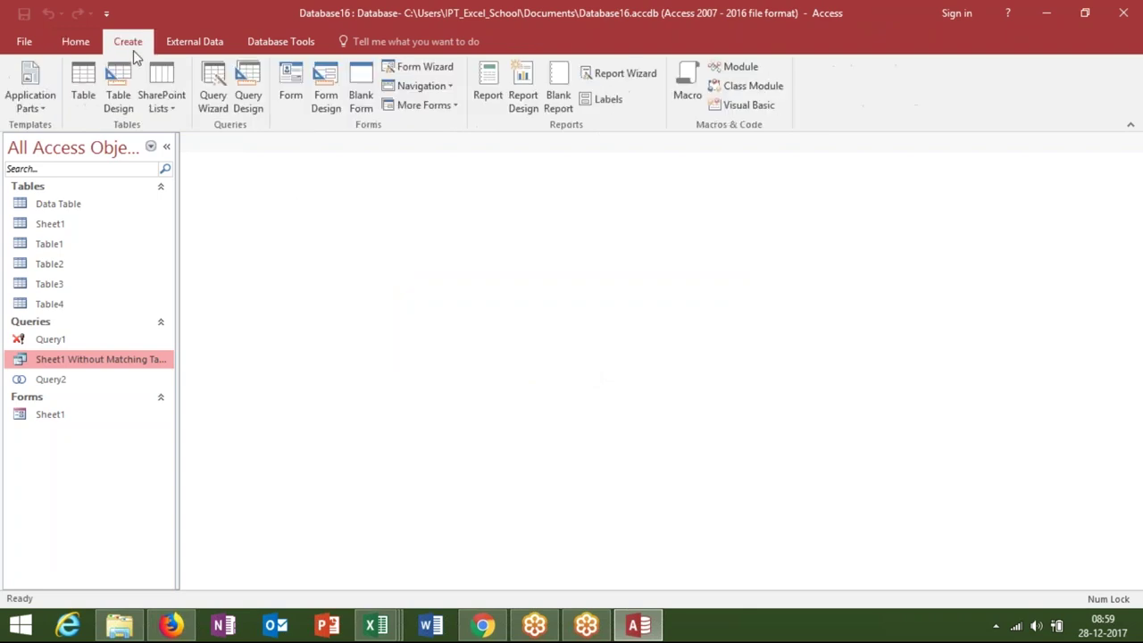
click(251, 105)
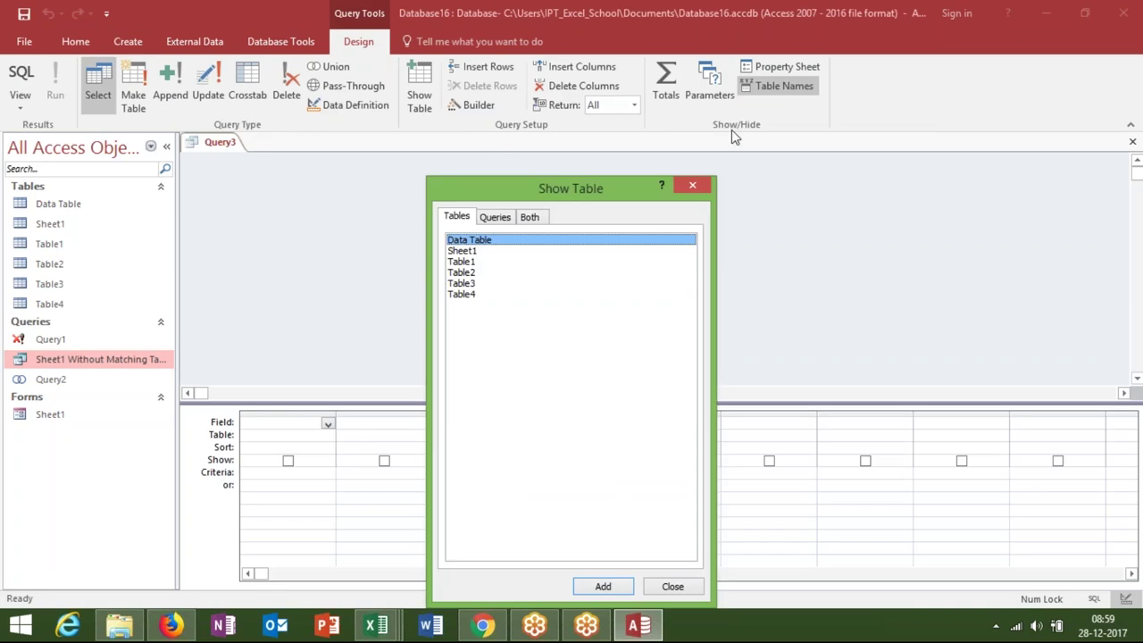
click(704, 185)
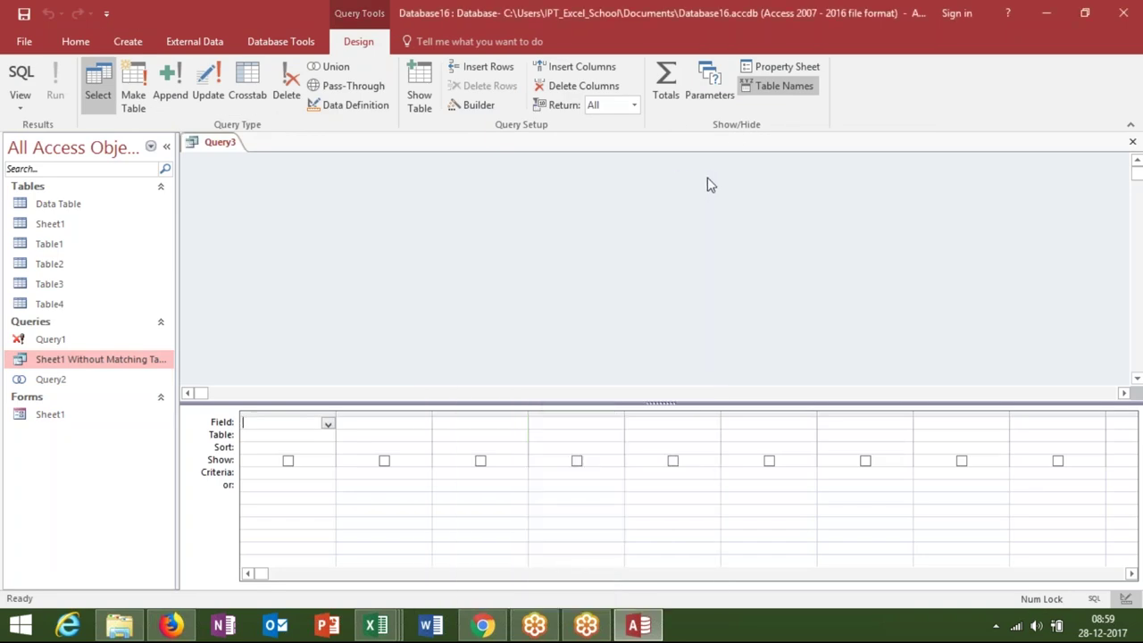
key(super+d)
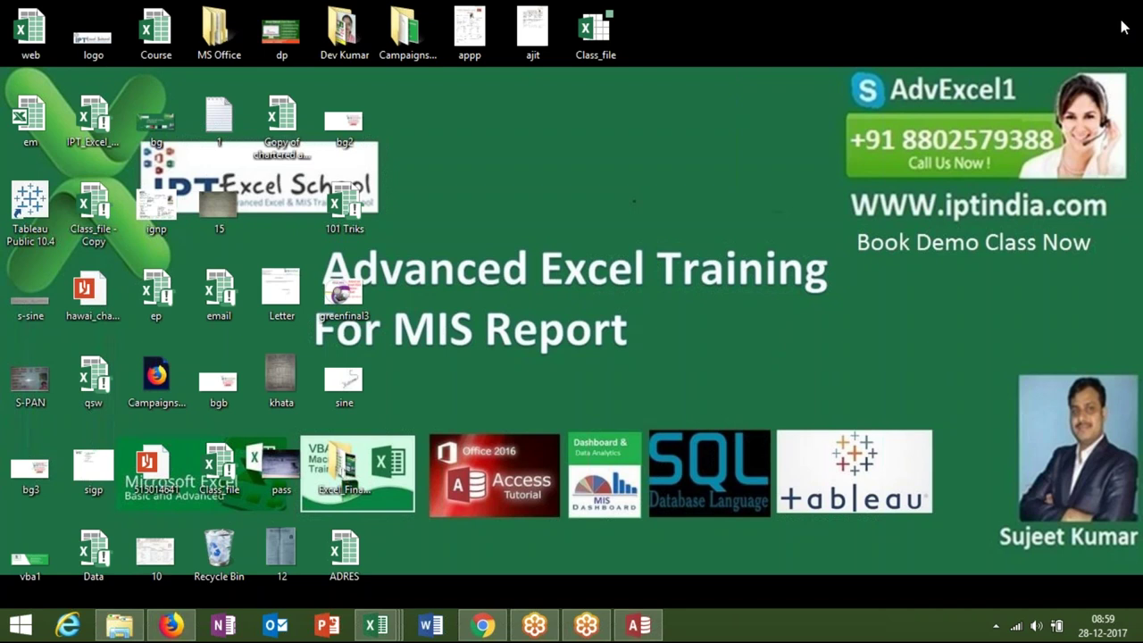